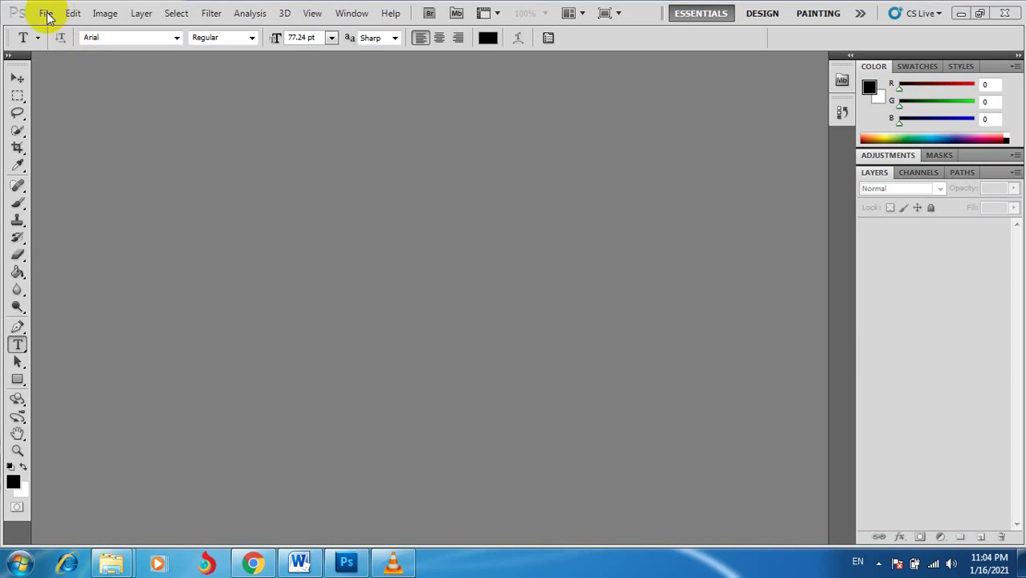
# - Create a new 4×4 inch document at 600 pixels/cm with Transparent background contents
pyautogui.click(44, 13)
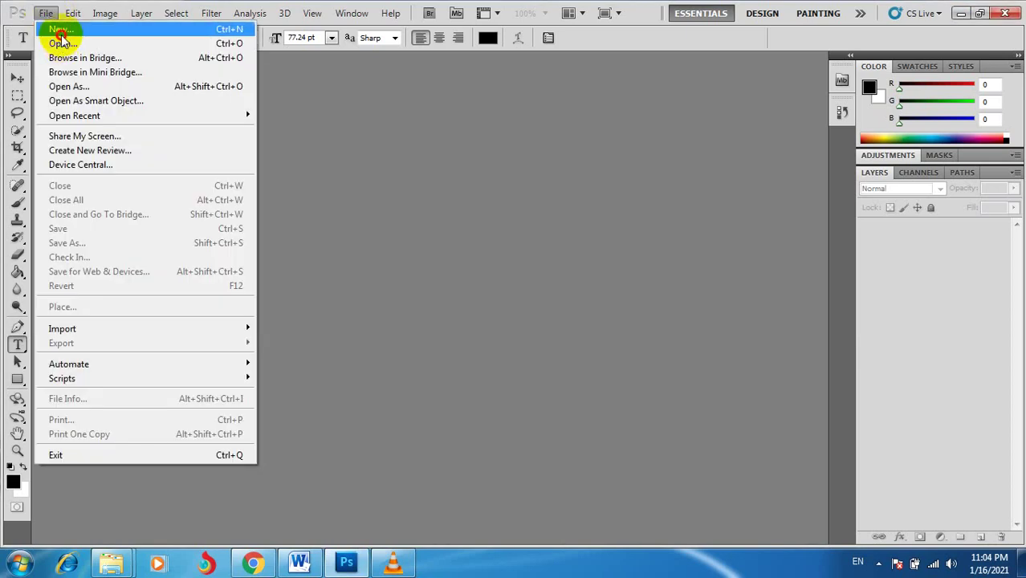
pyautogui.click(45, 14)
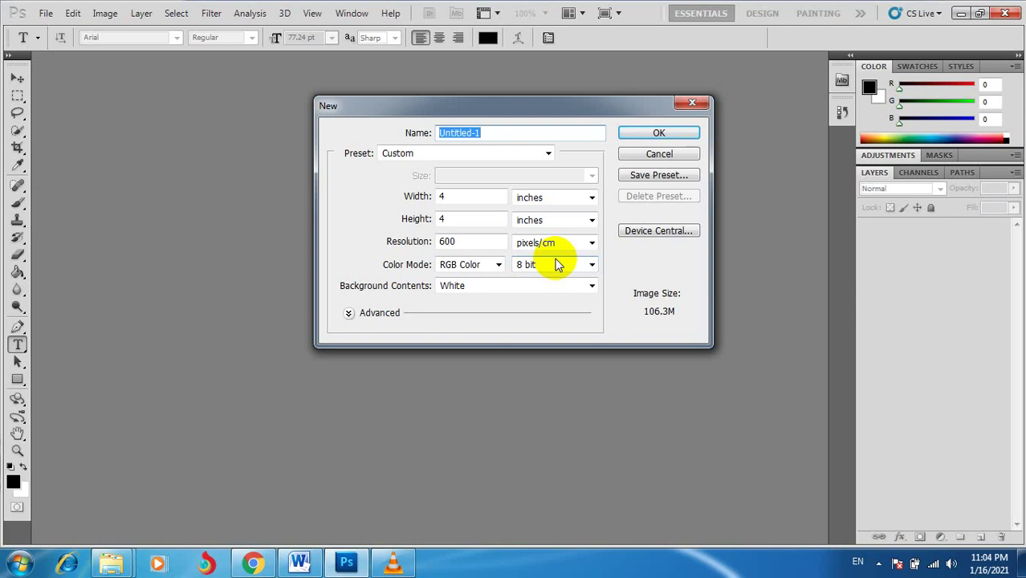
pyautogui.click(476, 286)
pyautogui.click(462, 324)
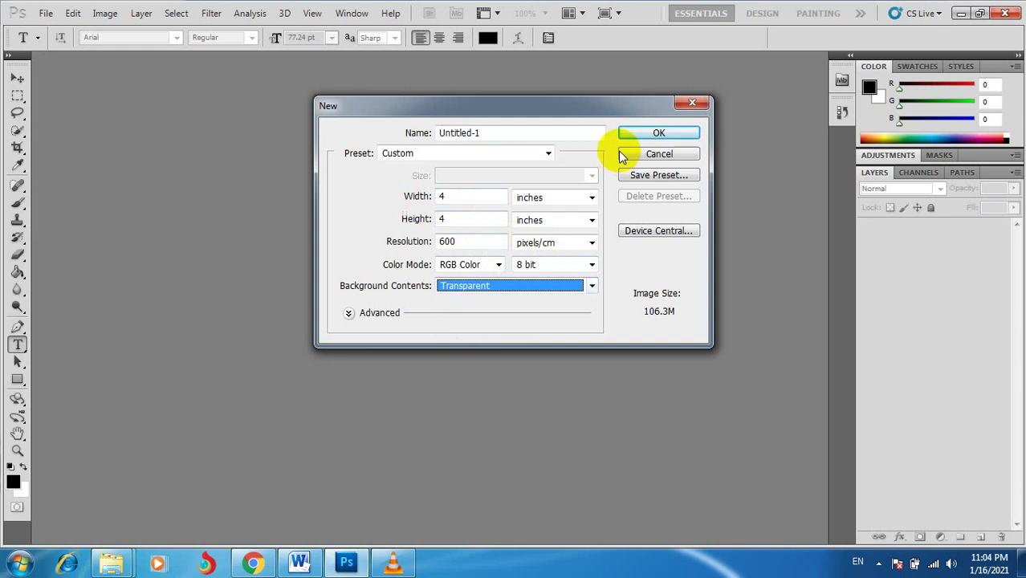
pyautogui.click(637, 135)
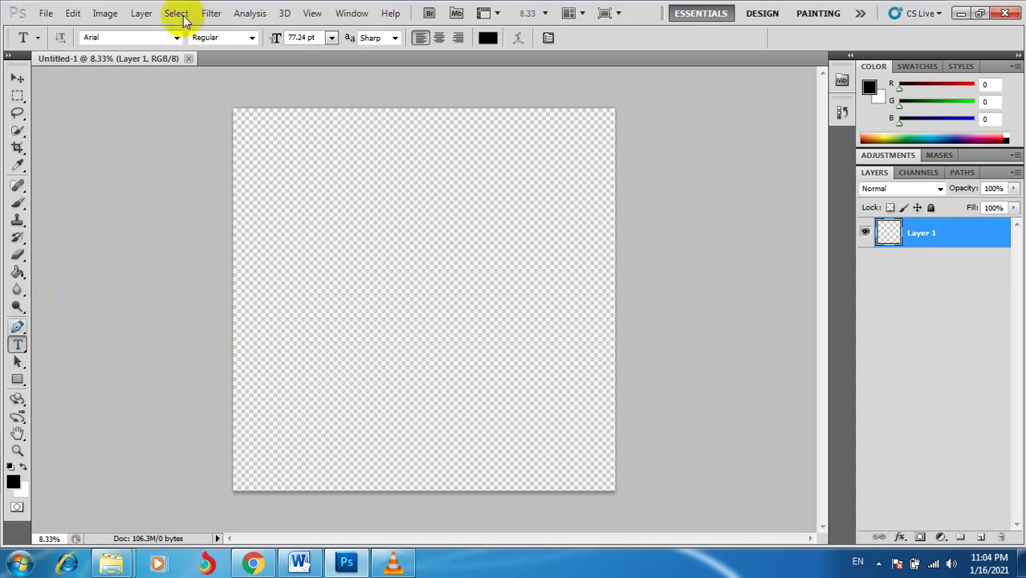
# - Type a large black T on the canvas and move it down and left
pyautogui.click(358, 361)
pyautogui.write('T')
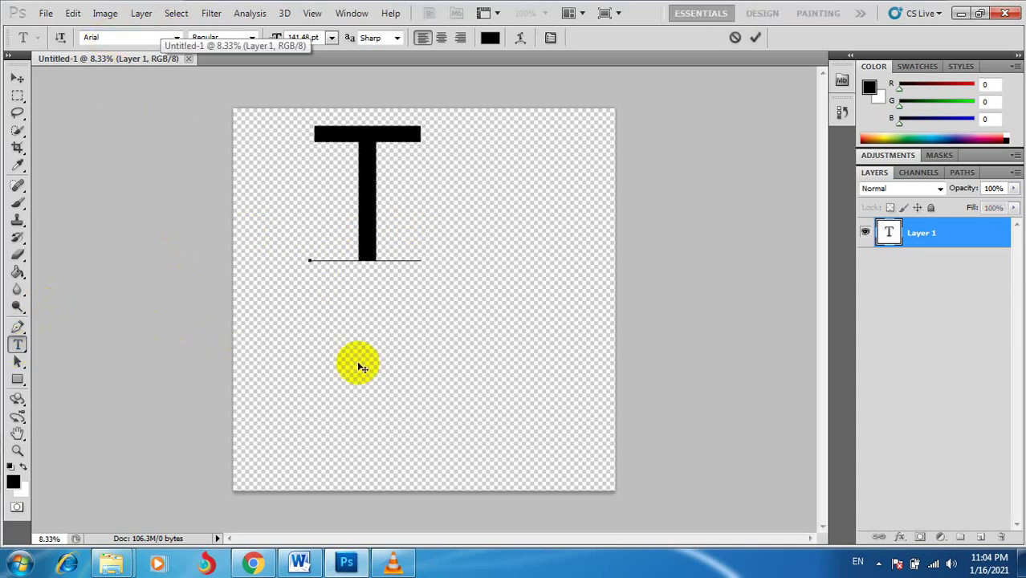
pyautogui.click(16, 78)
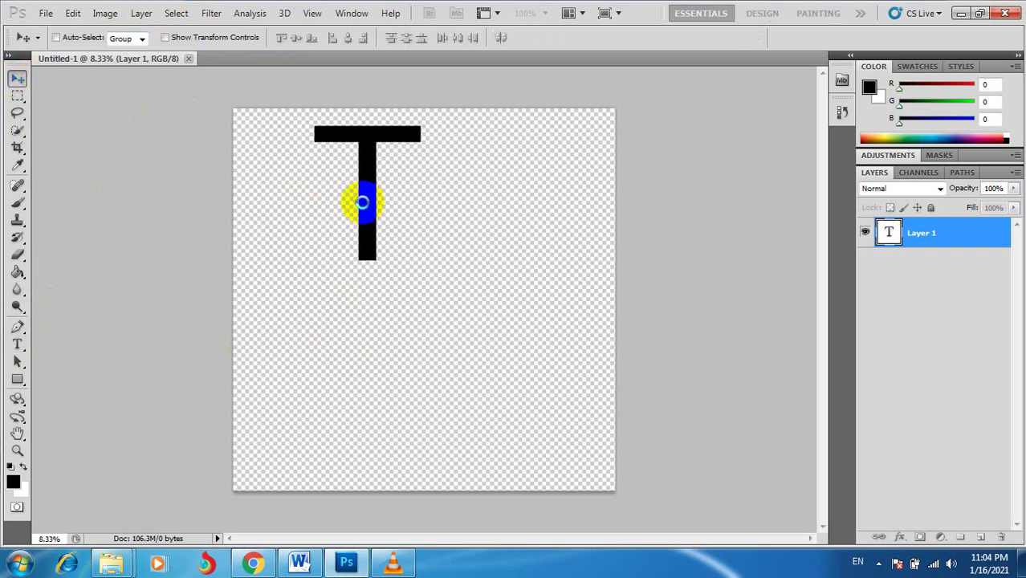
pyautogui.moveTo(367, 201); pyautogui.dragTo(298, 275)
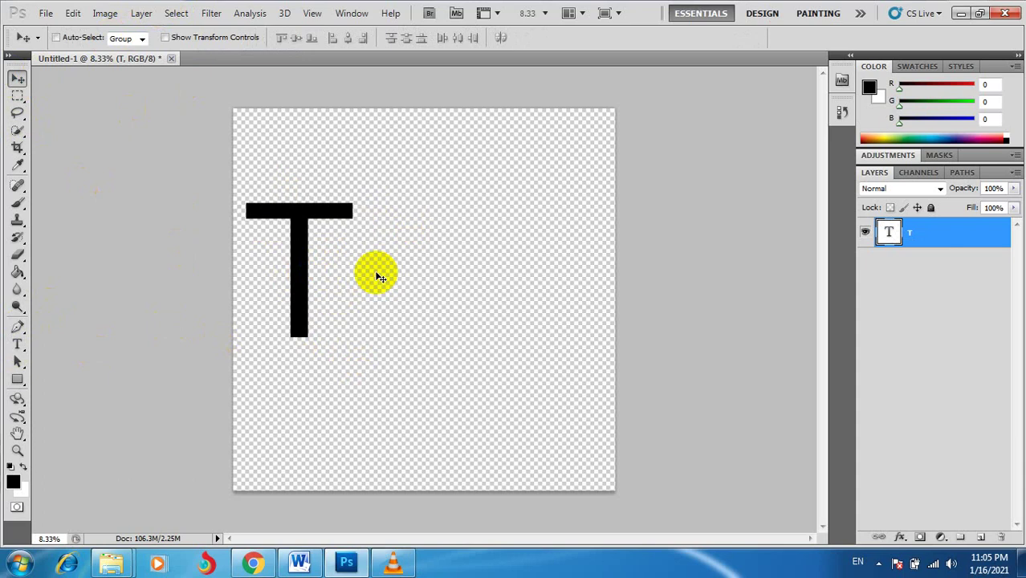
# - Duplicate the T layer, place the copy to the right, and retype it as B
pyautogui.rightClick(910, 239)
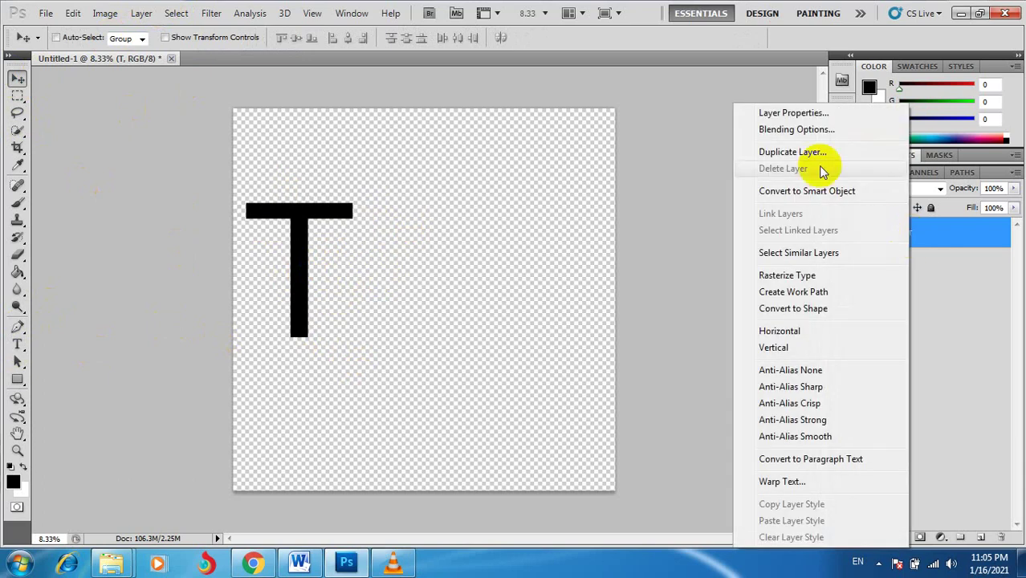
pyautogui.click(818, 152)
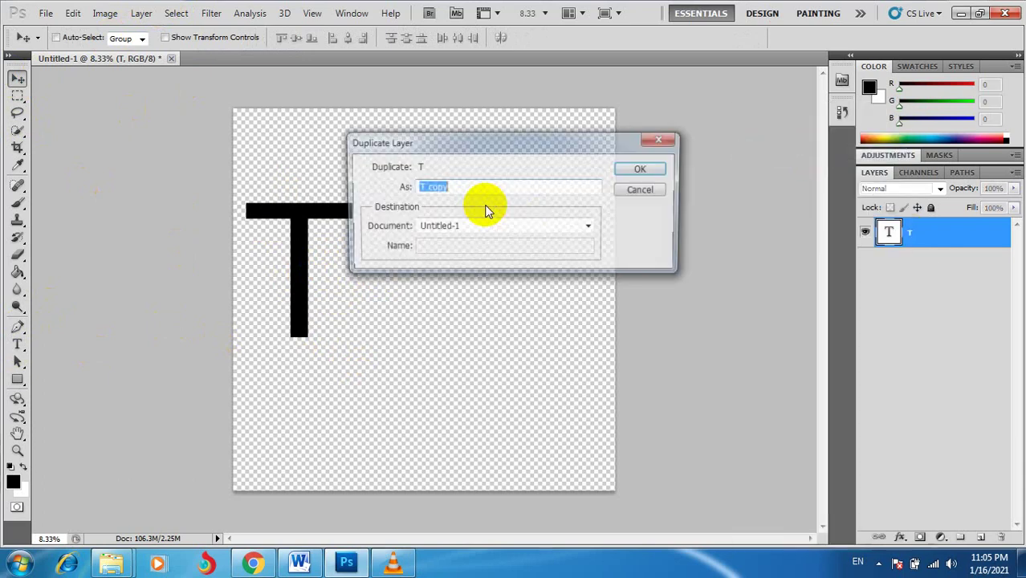
pyautogui.click(646, 175)
pyautogui.moveTo(307, 257); pyautogui.dragTo(418, 260)
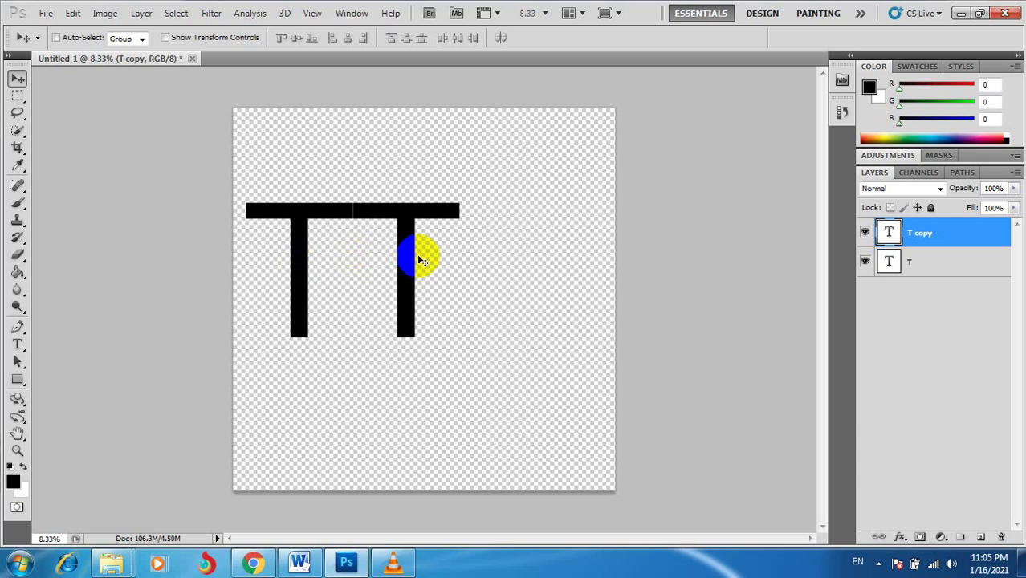
pyautogui.press('t')
pyautogui.click(410, 253)
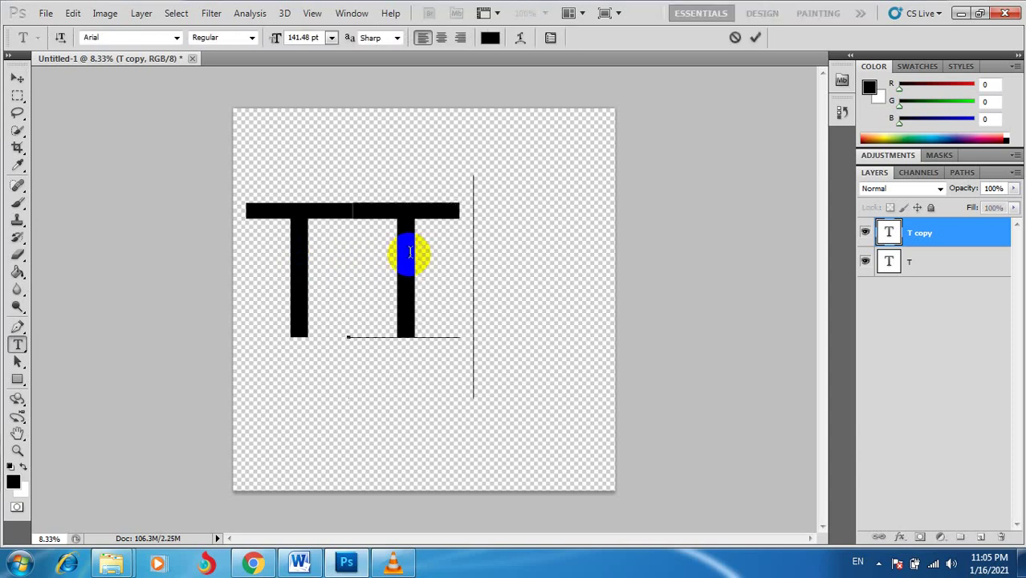
pyautogui.write('B')
pyautogui.click(18, 78)
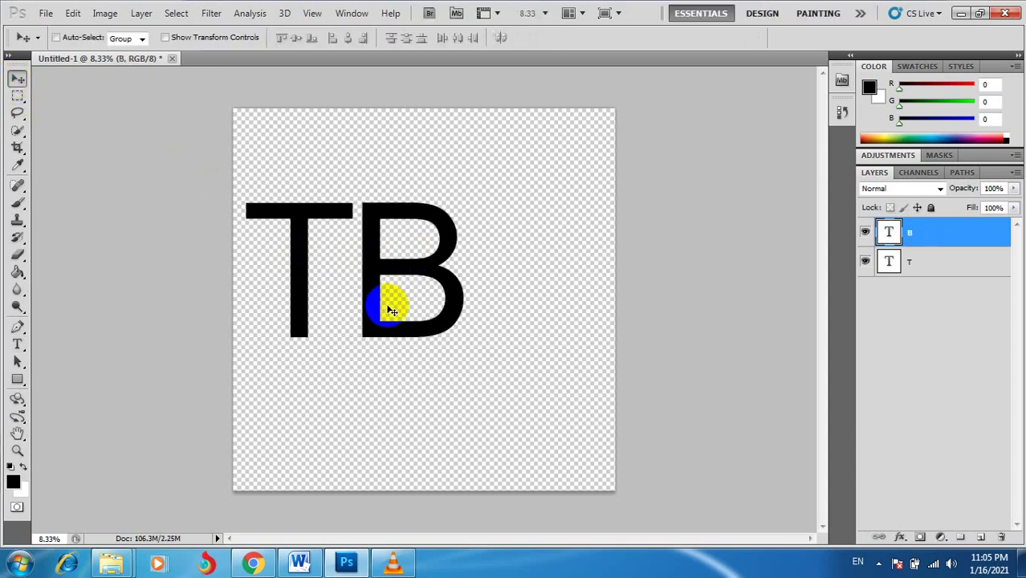
# - Duplicate the B layer, move the copy further right, and retype it as T
pyautogui.rightClick(931, 244)
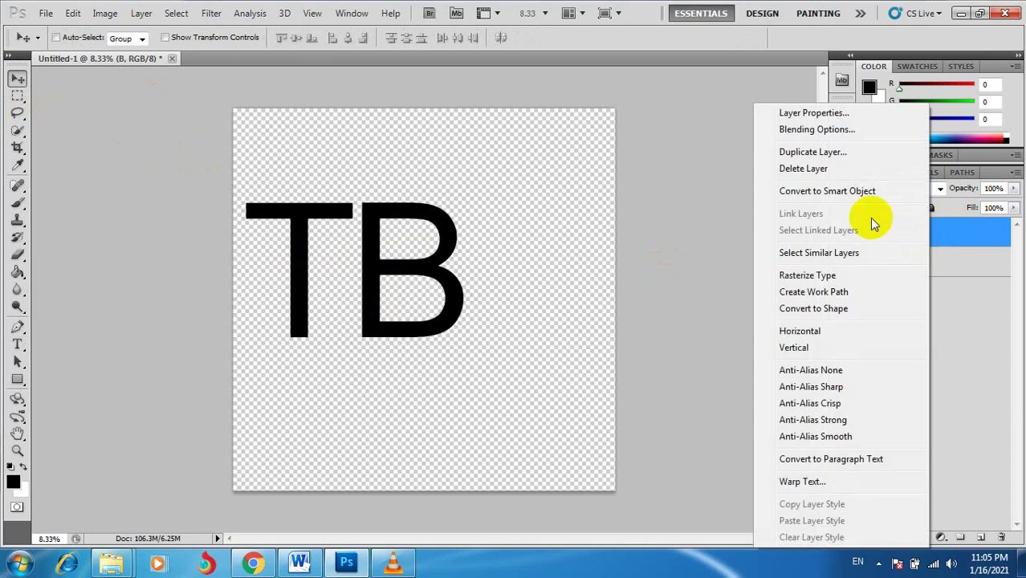
pyautogui.click(835, 155)
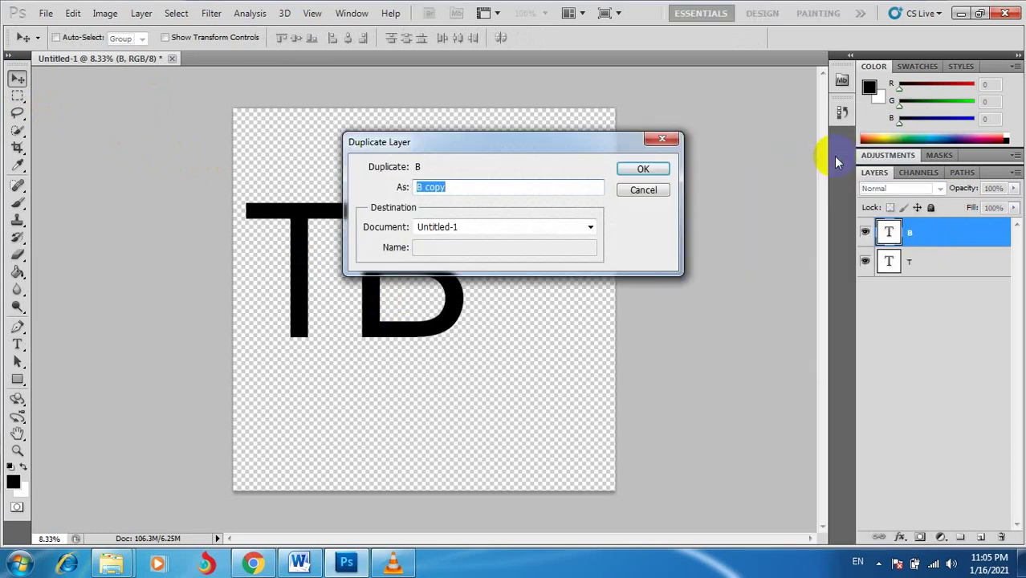
pyautogui.press('Return')
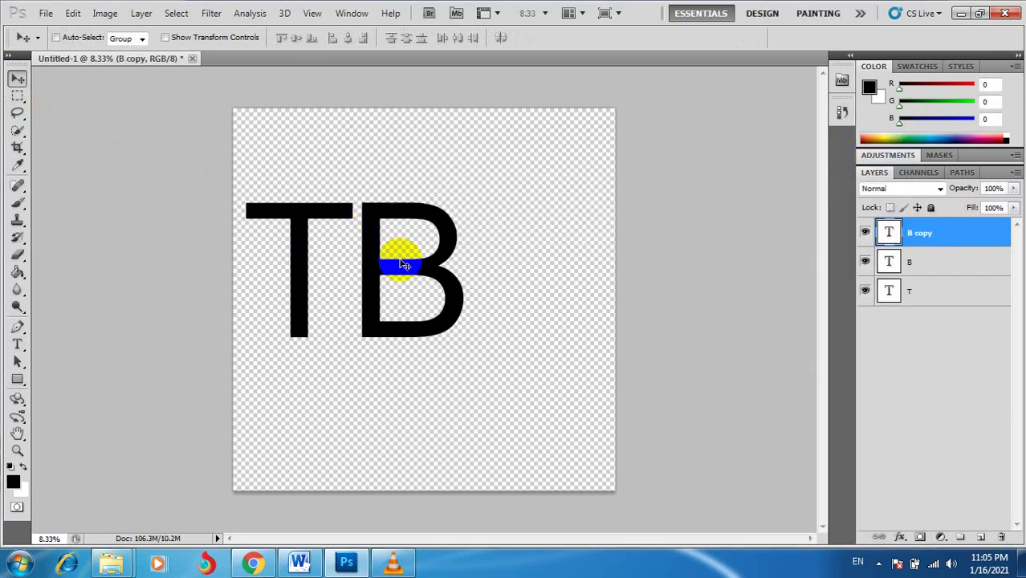
pyautogui.moveTo(369, 249); pyautogui.dragTo(507, 275)
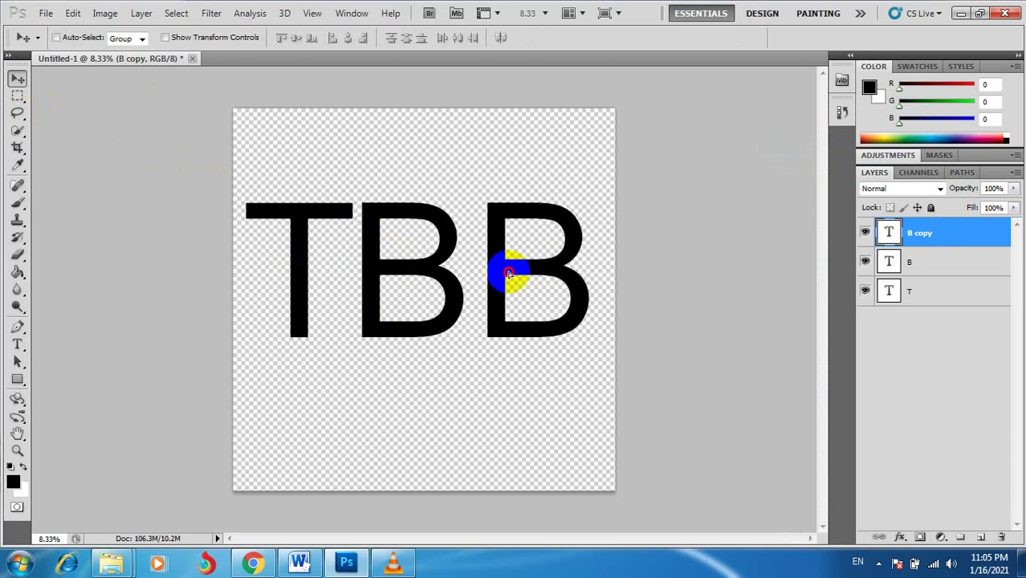
pyautogui.press('t')
pyautogui.doubleClick(510, 275)
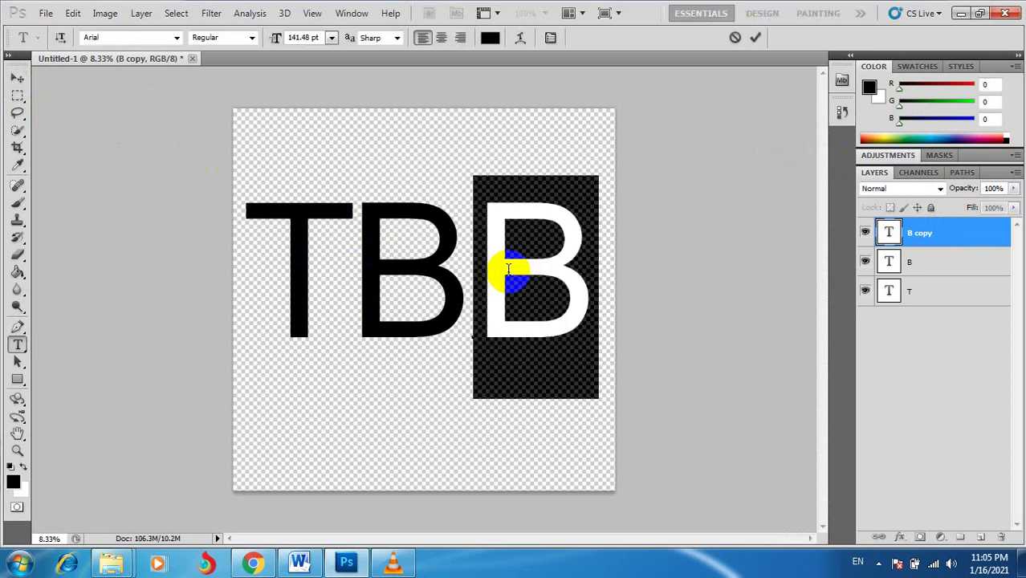
pyautogui.write('T')
pyautogui.click(17, 78)
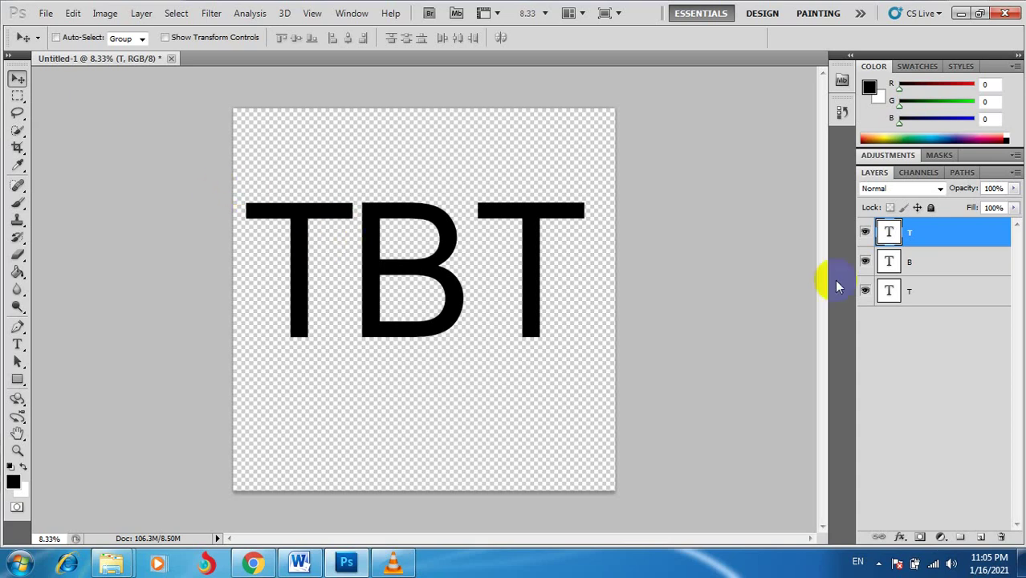
# - Select the middle B's layer and apply a red Color Overlay layer style
pyautogui.click(937, 293)
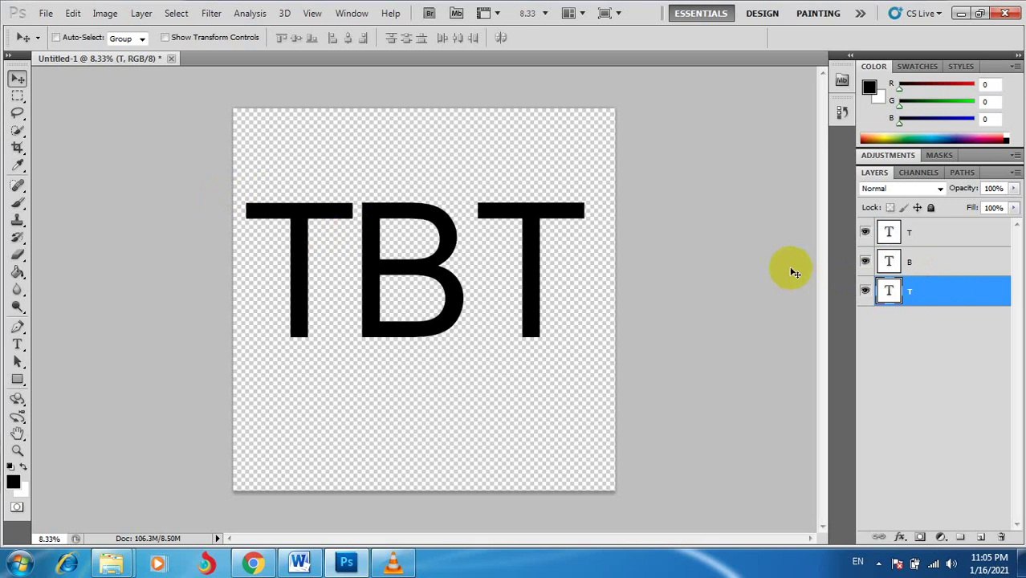
pyautogui.rightClick(455, 246)
pyautogui.click(455, 246)
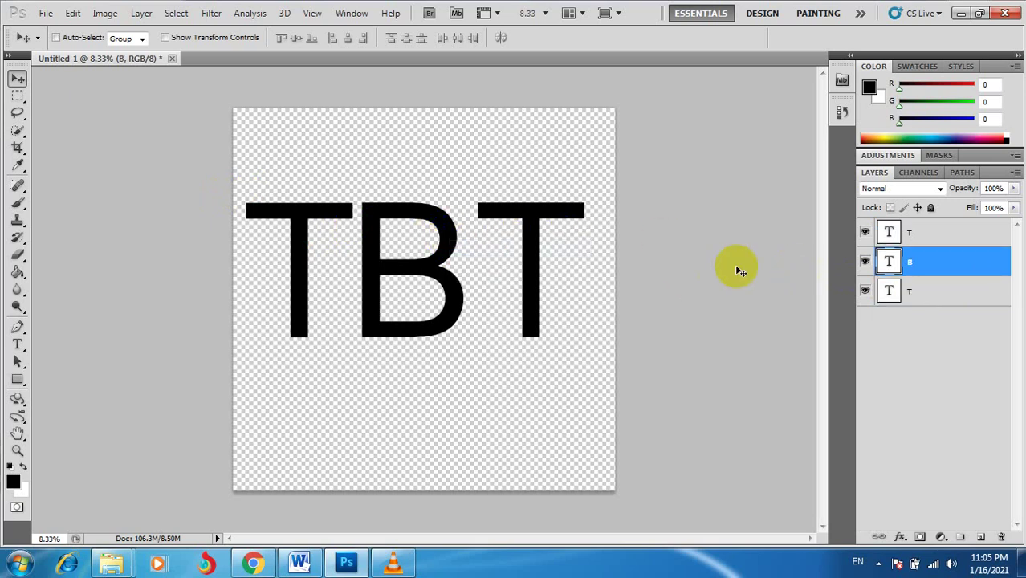
pyautogui.doubleClick(947, 263)
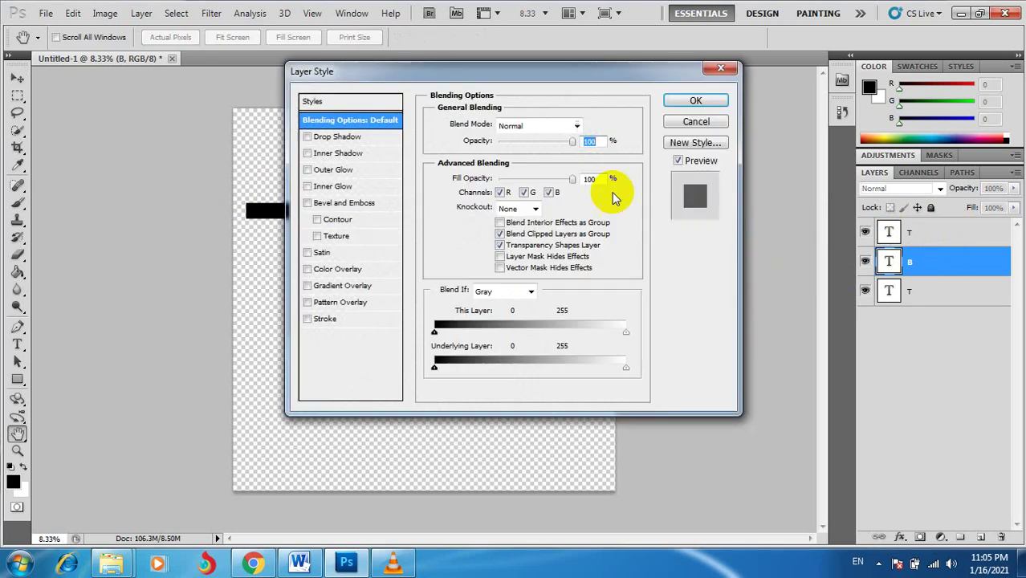
pyautogui.click(308, 271)
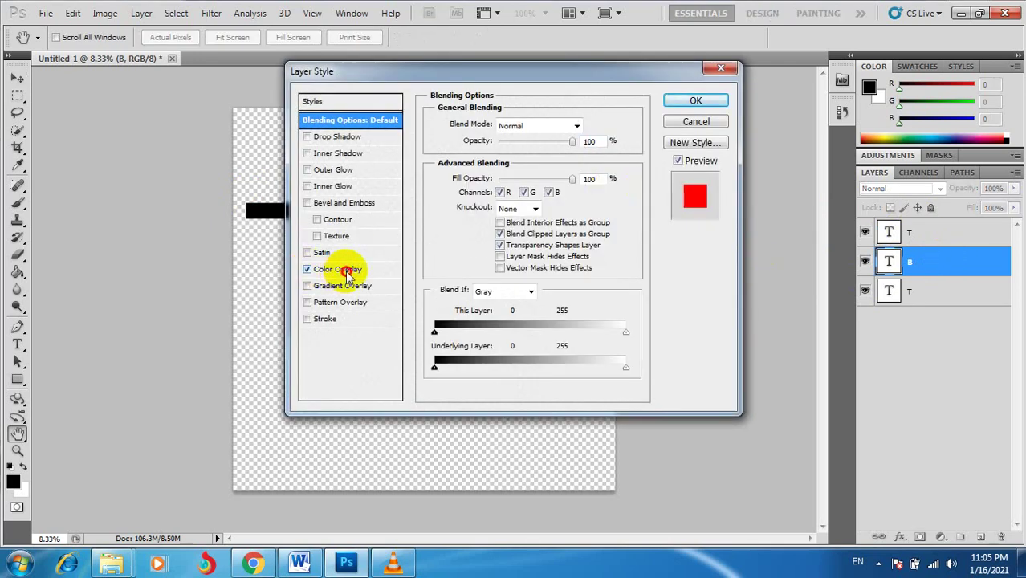
pyautogui.click(341, 270)
pyautogui.click(583, 125)
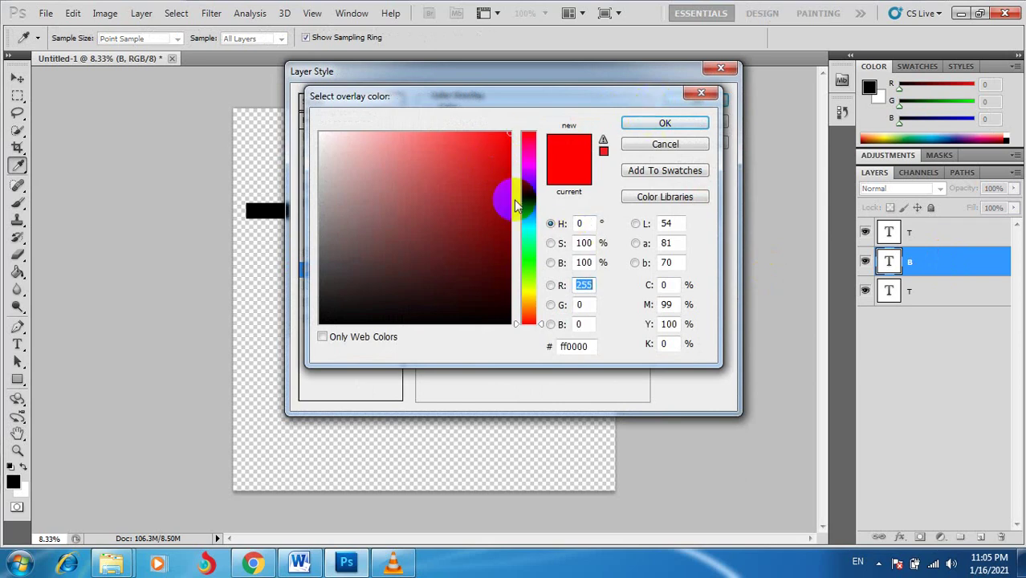
pyautogui.moveTo(516, 330); pyautogui.dragTo(522, 103)
pyautogui.click(665, 124)
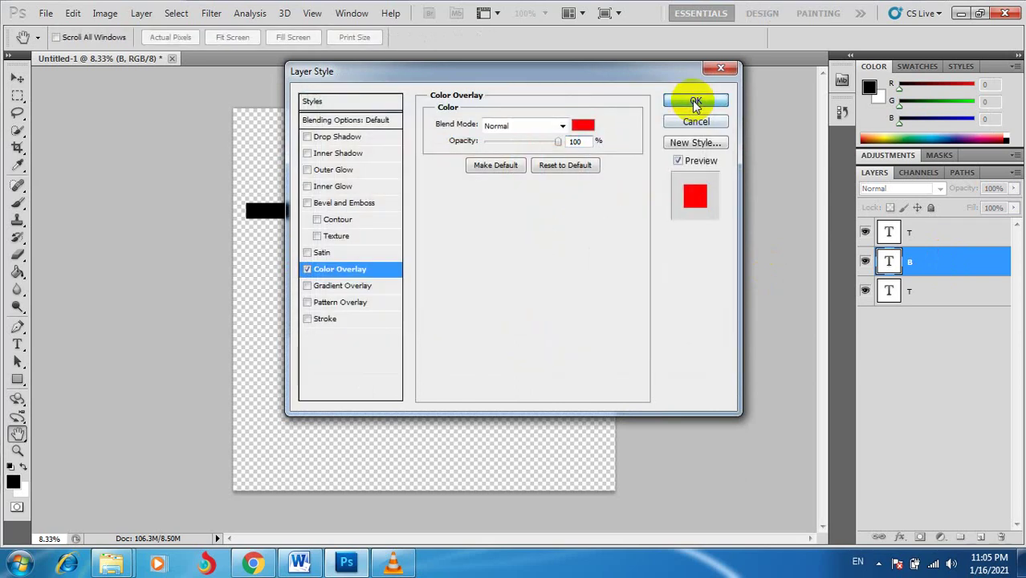
pyautogui.click(692, 100)
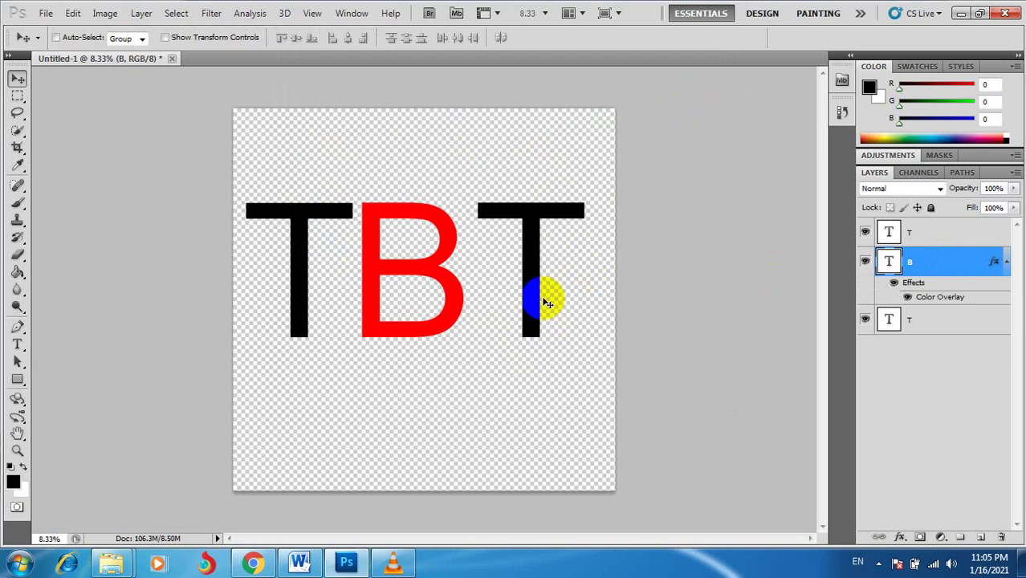
# - Move the red B left so it overlaps the left T's crossbar
pyautogui.rightClick(376, 275)
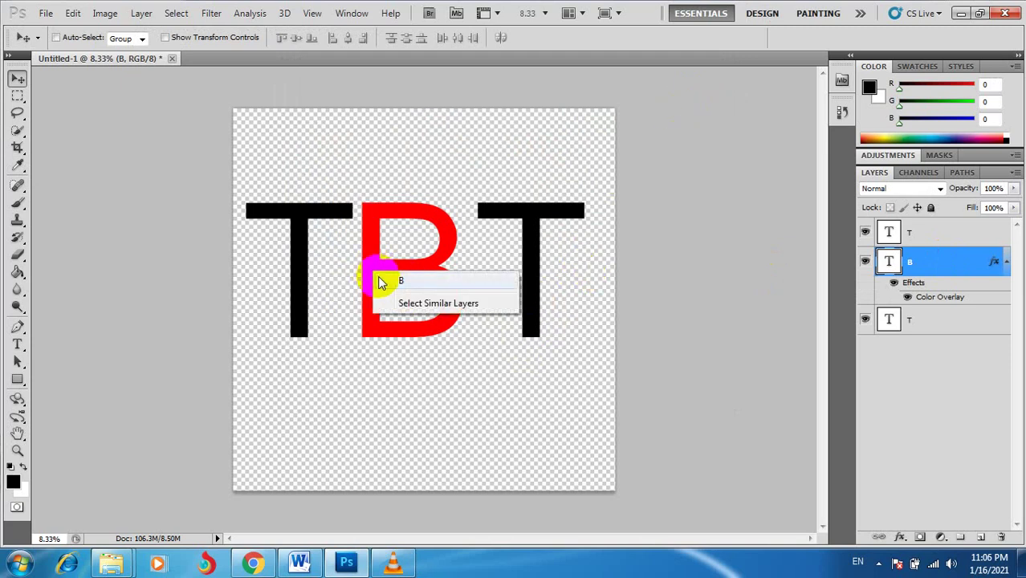
pyautogui.click(384, 282)
pyautogui.moveTo(392, 283); pyautogui.dragTo(352, 280)
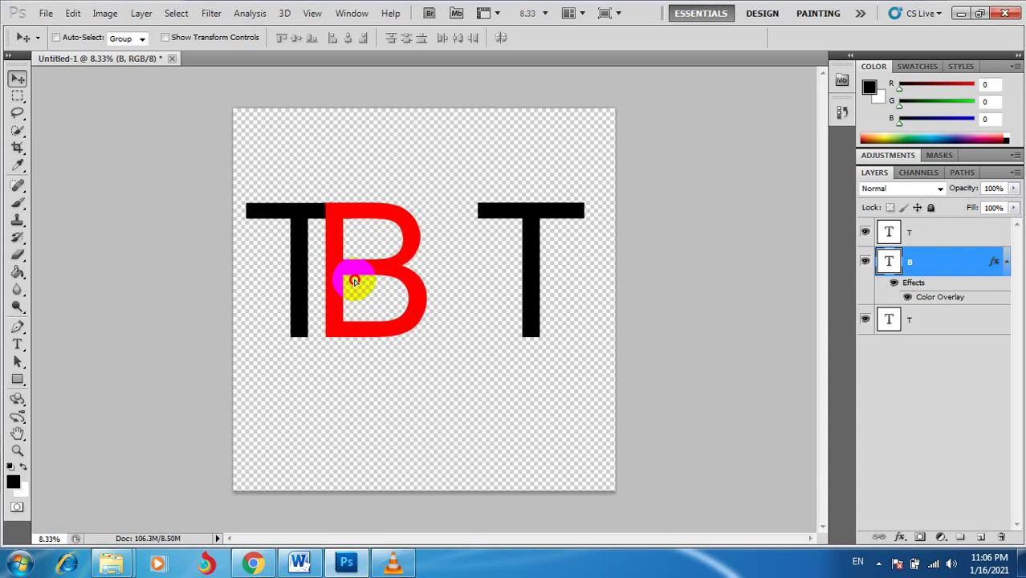
pyautogui.moveTo(352, 281); pyautogui.dragTo(354, 284)
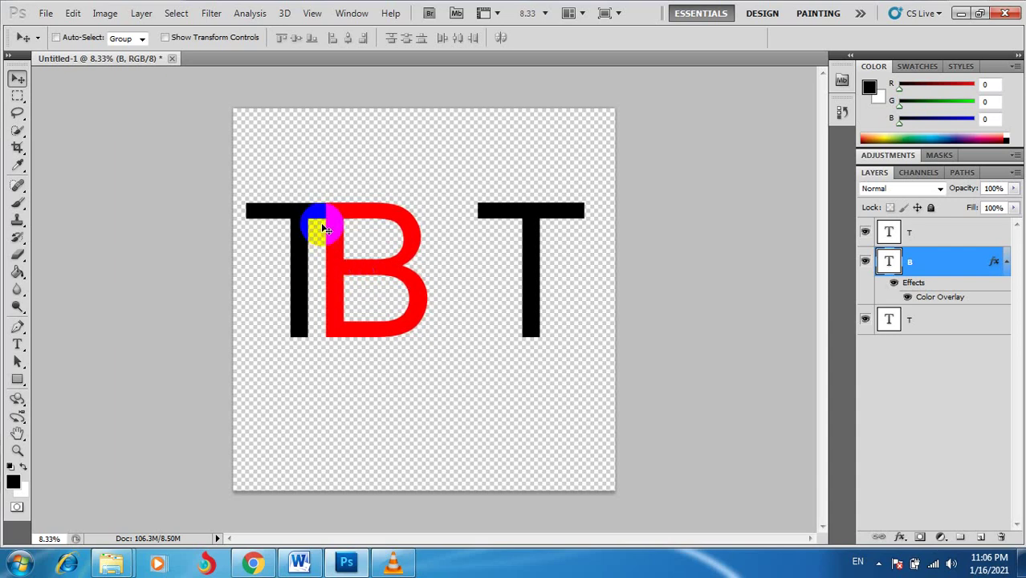
# - Merge the B with a new empty layer into pixel layer Layer 1, baking in the overlay
pyautogui.rightClick(337, 230)
pyautogui.click(608, 291)
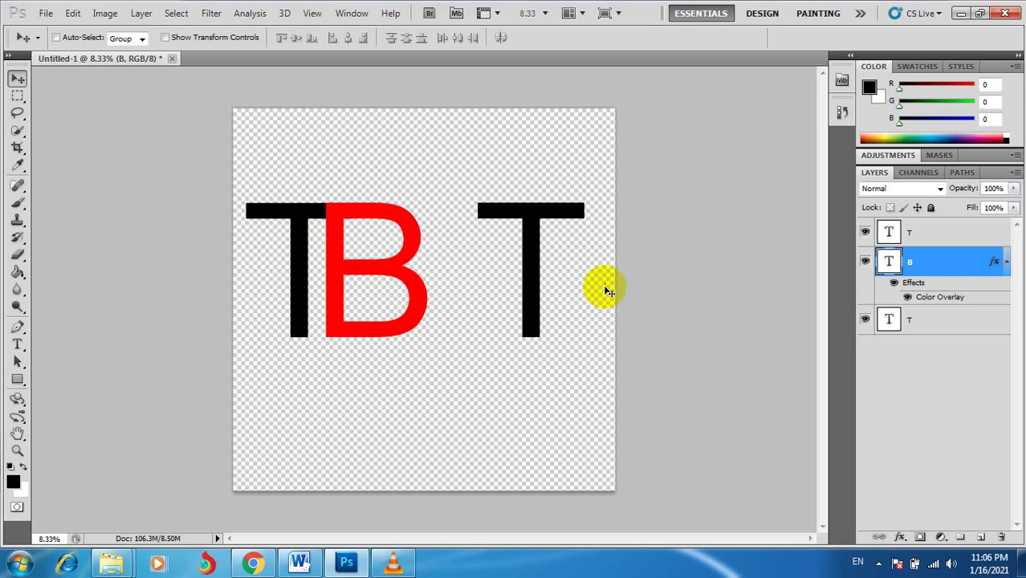
pyautogui.click(980, 537)
pyautogui.keyDown('ctrl'); pyautogui.click(920, 291); pyautogui.keyUp('ctrl')
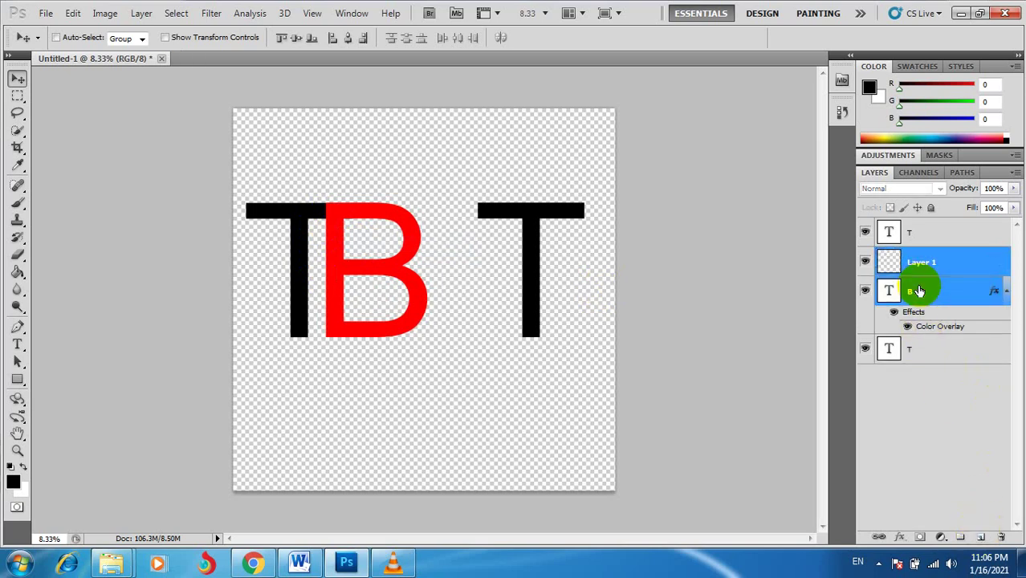
pyautogui.hotkey('ctrl', 'e')
pyautogui.keyDown('ctrl'); pyautogui.click(918, 291); pyautogui.keyUp('ctrl')
pyautogui.rightClick(918, 285)
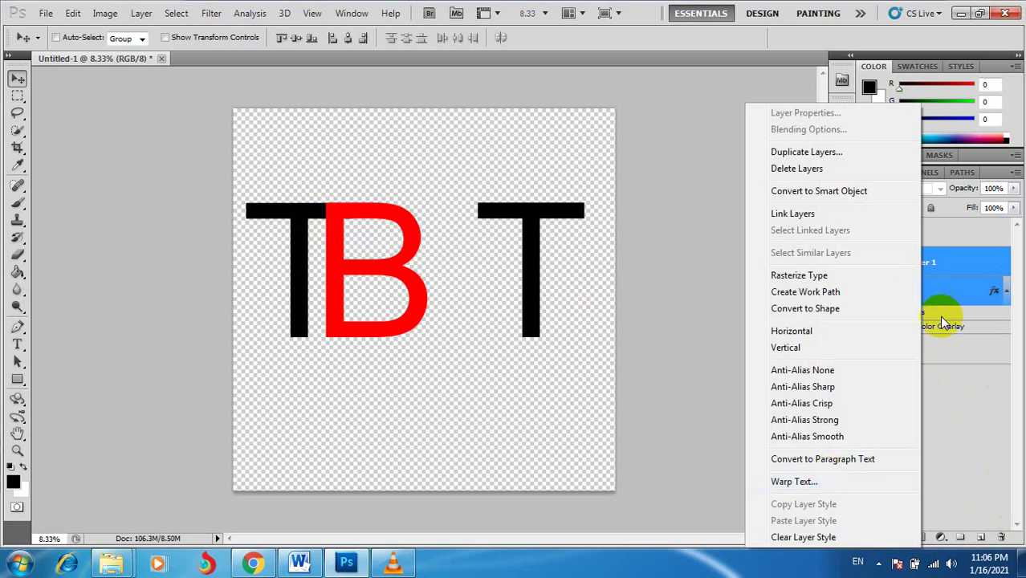
pyautogui.rightClick(939, 258)
pyautogui.click(816, 504)
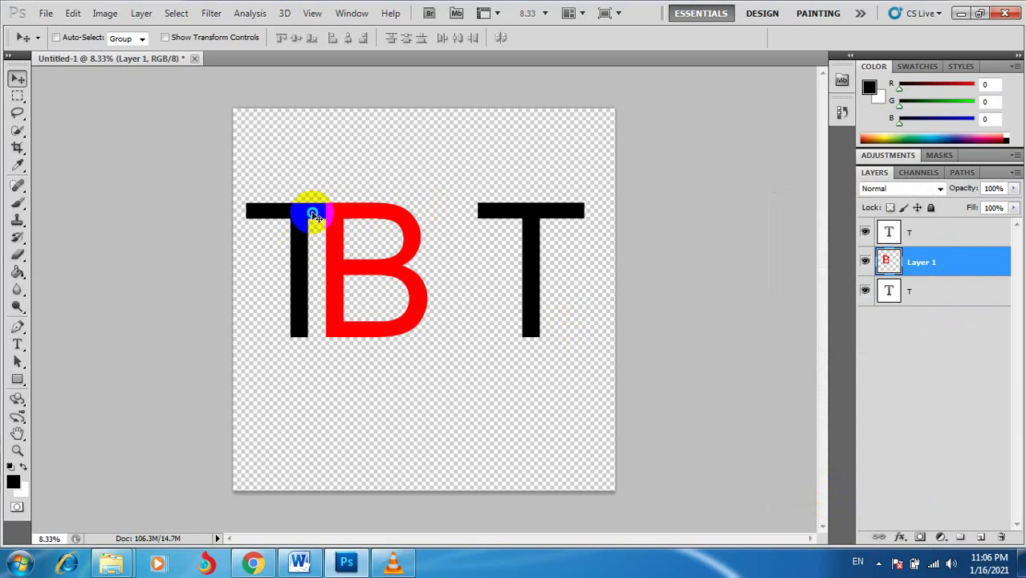
# - Make the left T's layer active, load its outline as a selection, then deselect
pyautogui.rightClick(312, 214)
pyautogui.click(345, 224)
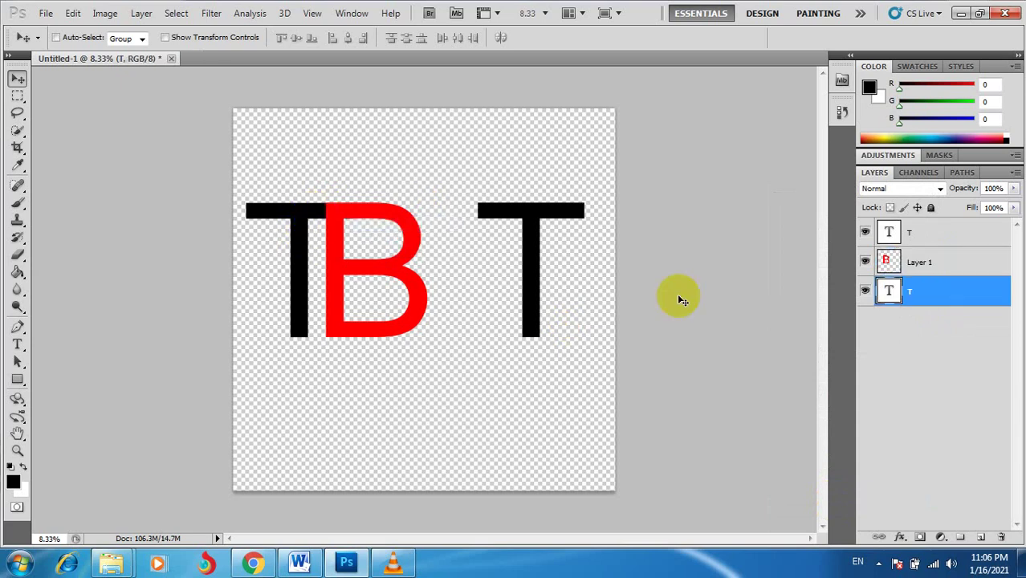
pyautogui.keyDown('ctrl'); pyautogui.click(892, 291); pyautogui.keyUp('ctrl')
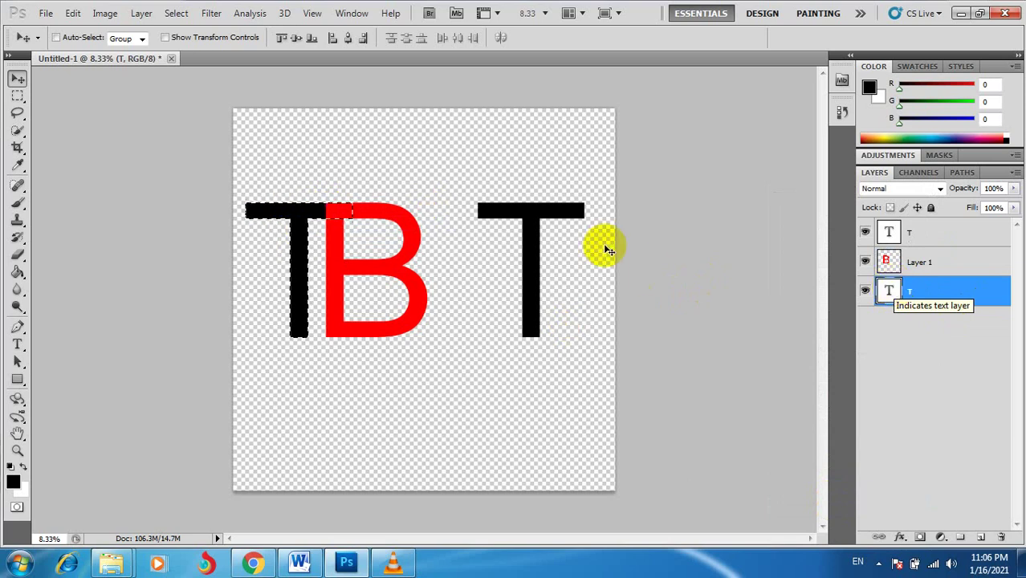
pyautogui.hotkey('ctrl', 'd')
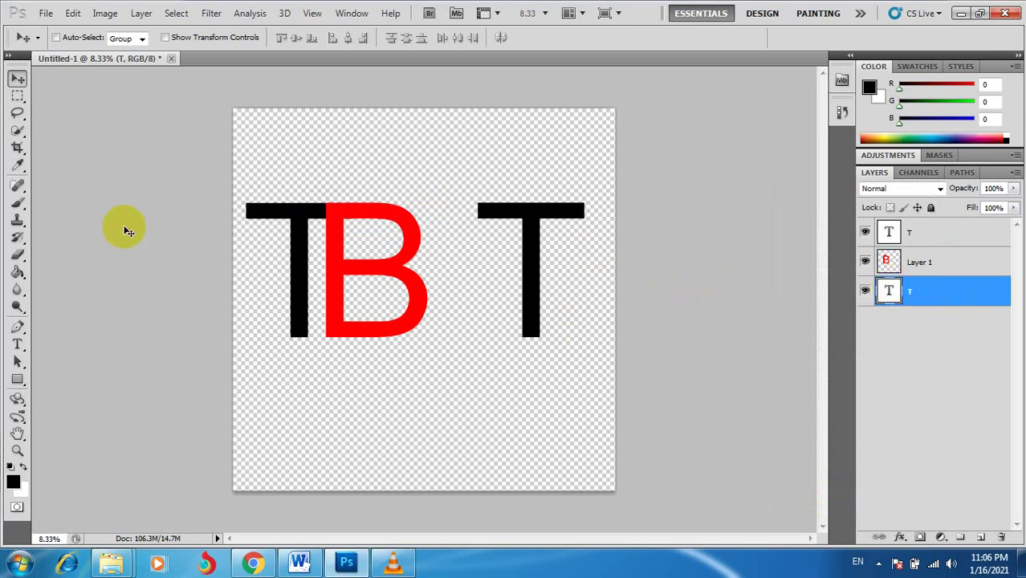
# - Zoom in closely on the left T and the B
pyautogui.click(17, 97)
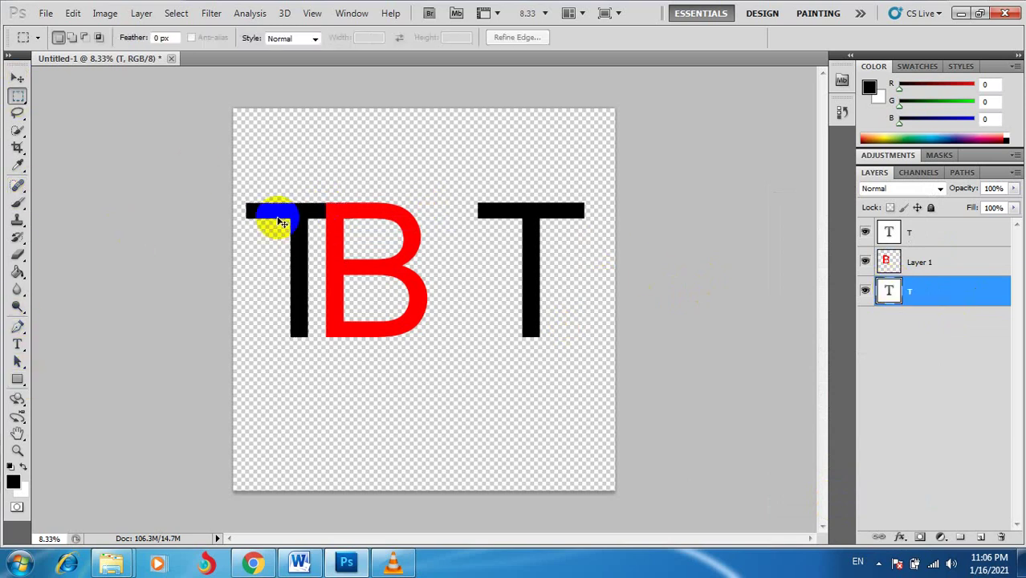
pyautogui.click(280, 215)
pyautogui.click(270, 213)
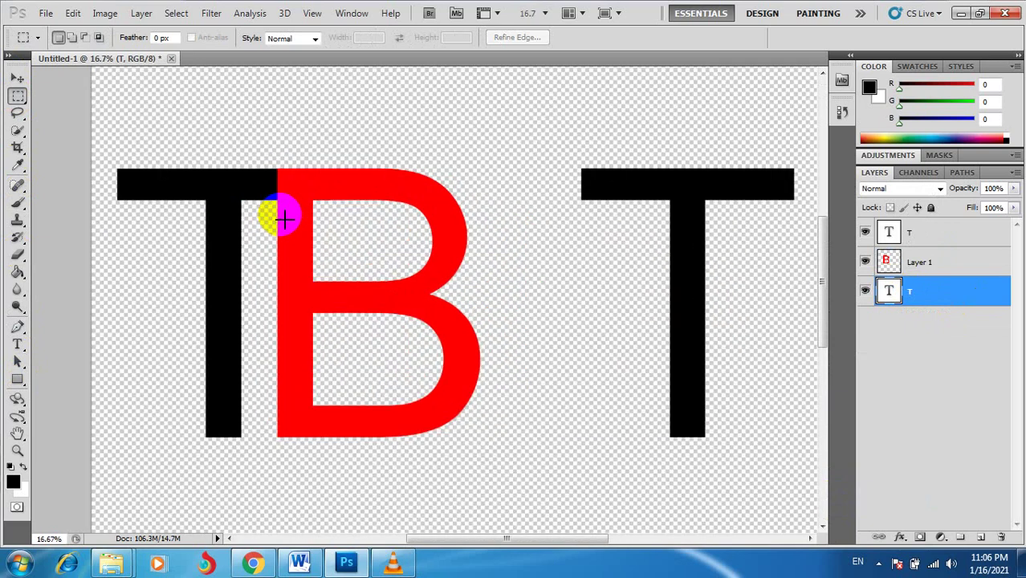
pyautogui.press('v')
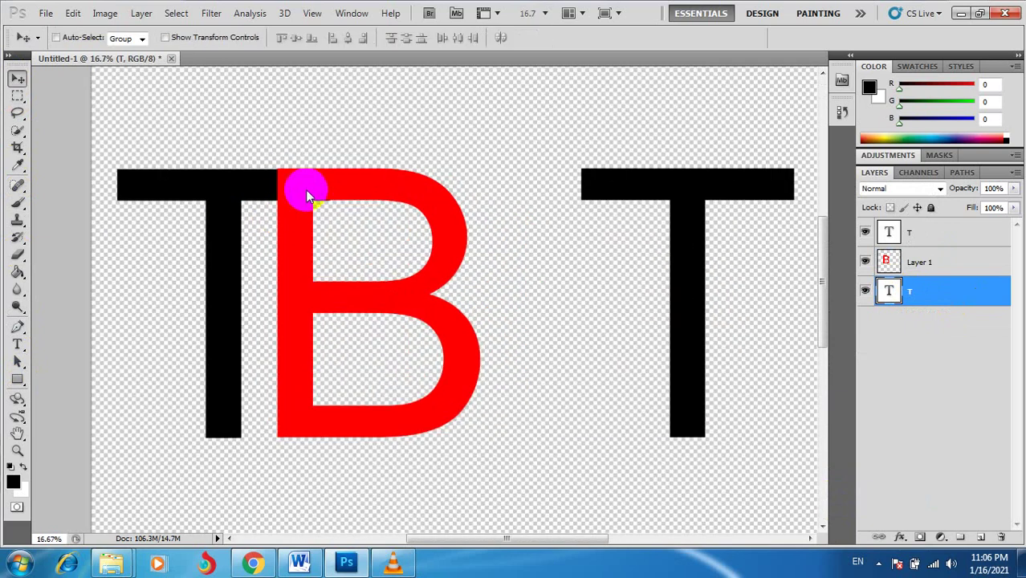
pyautogui.moveTo(306, 195); pyautogui.dragTo(310, 194)
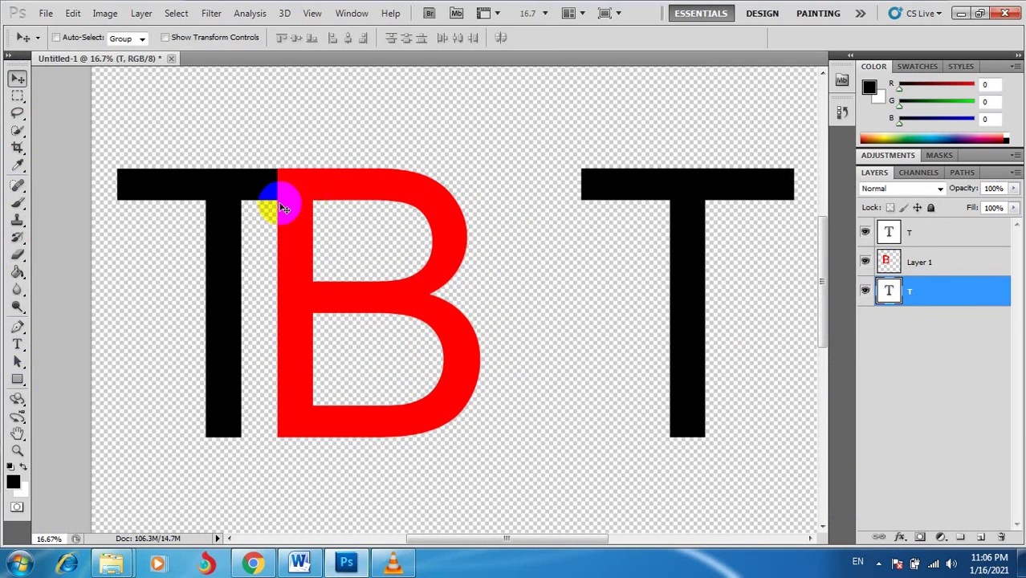
# - Delete a small strip at the top of the B's stem on Layer 1, then deselect
pyautogui.press('m')
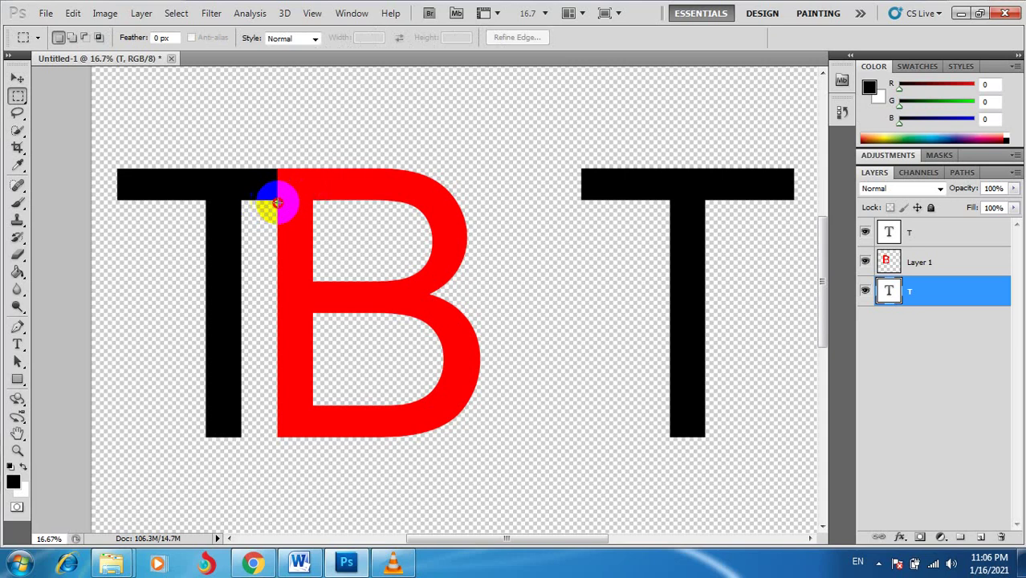
pyautogui.moveTo(277, 202); pyautogui.dragTo(332, 216)
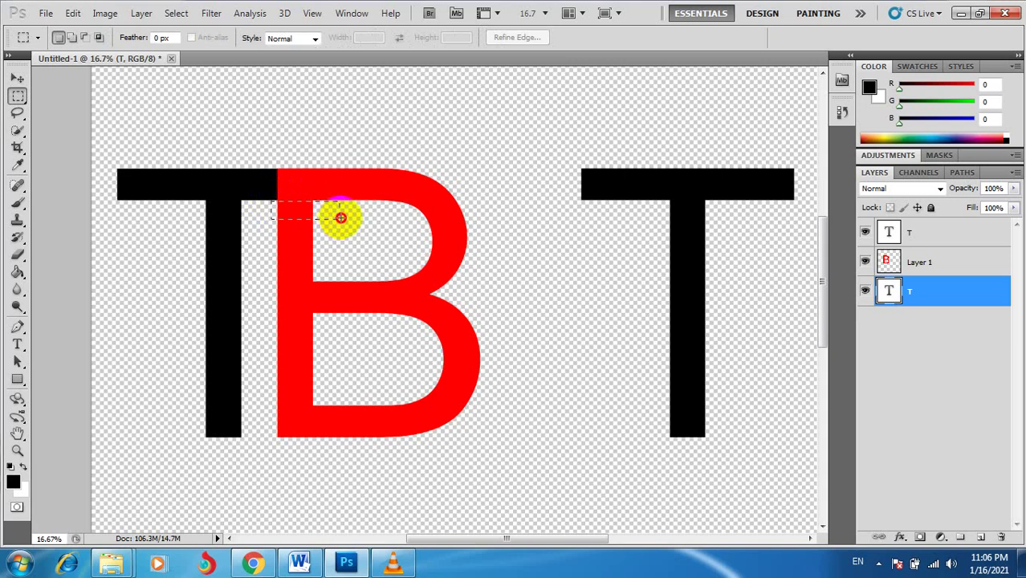
pyautogui.moveTo(340, 218); pyautogui.dragTo(341, 218)
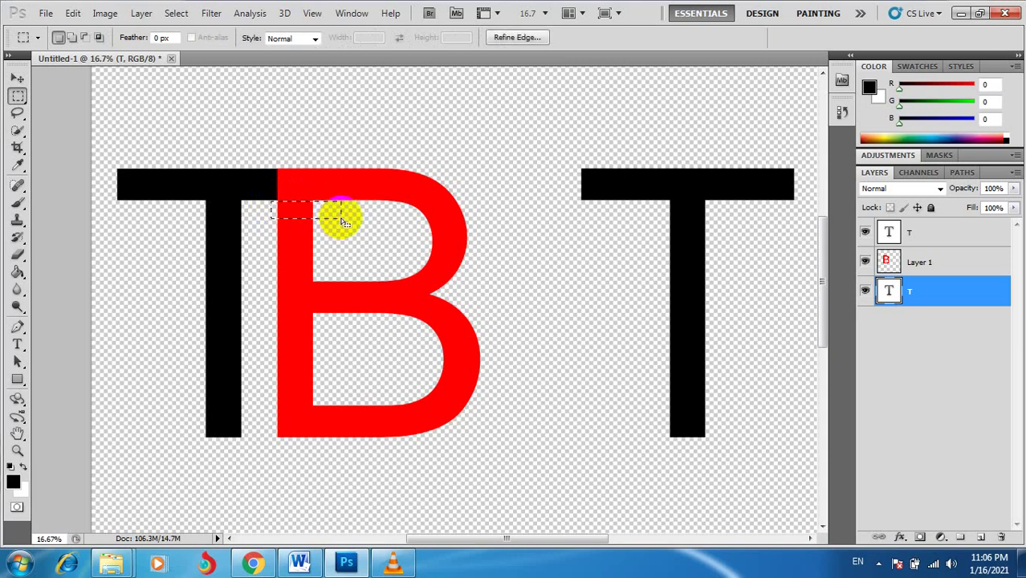
pyautogui.press('Delete')
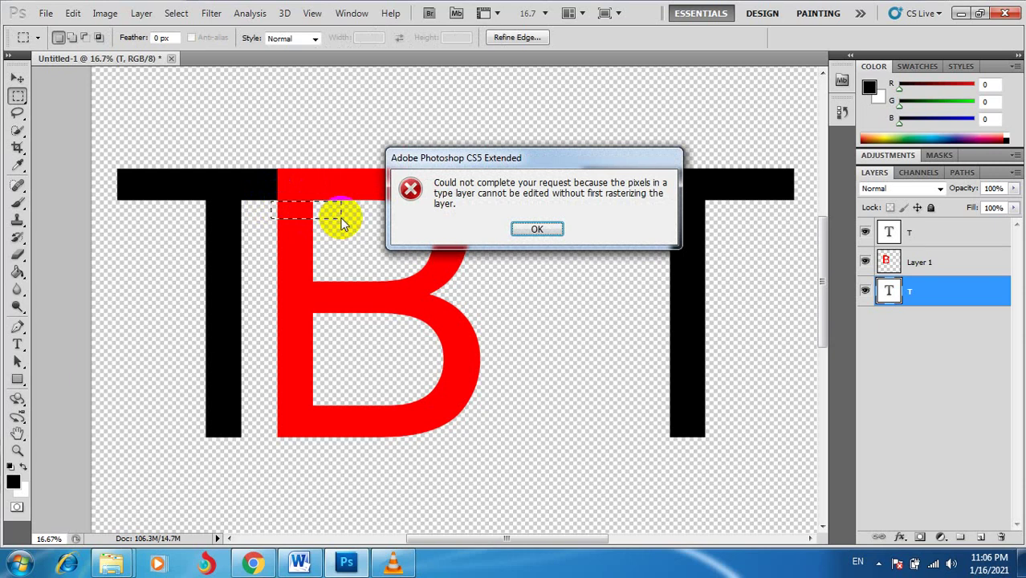
pyautogui.press('Return')
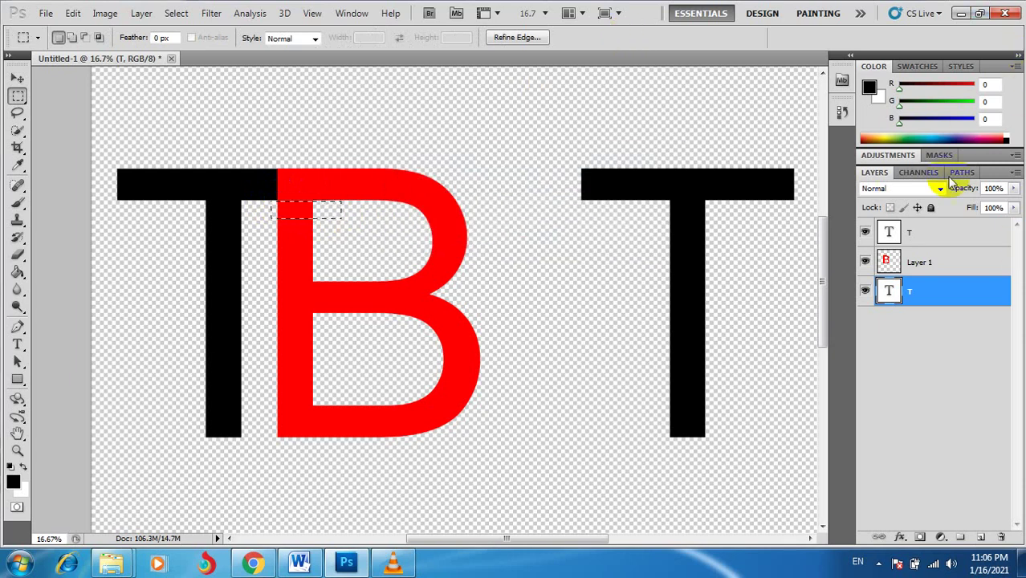
pyautogui.click(944, 266)
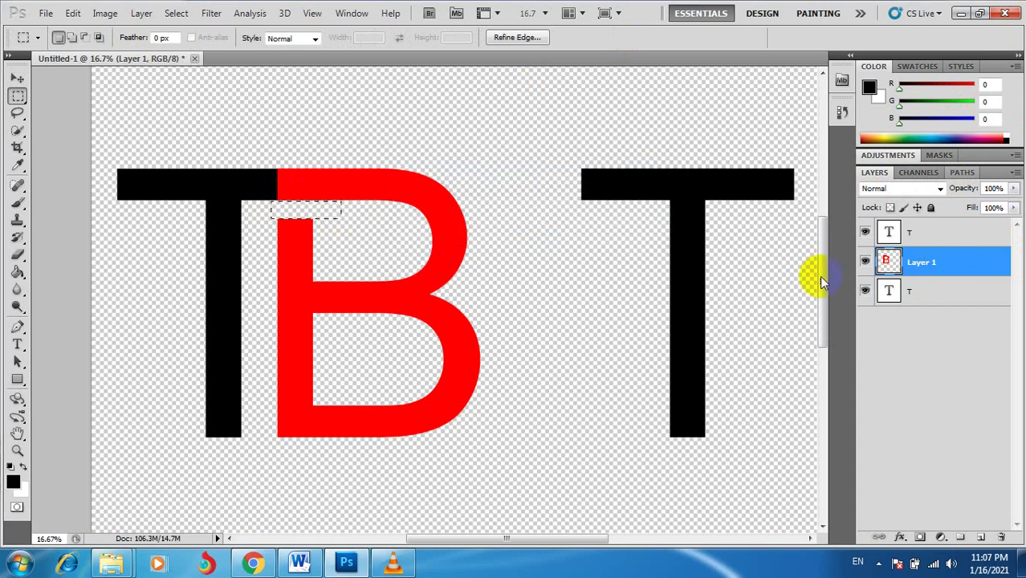
pyautogui.press('Delete')
pyautogui.hotkey('ctrl', 'd')
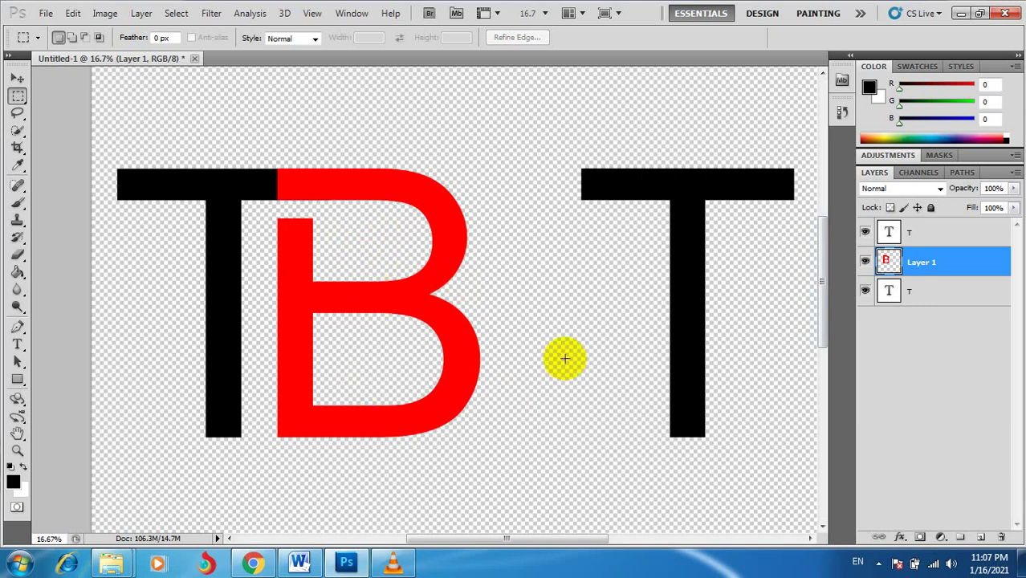
# - Slide the right T left against the B and move Layer 1 above that T's layer
pyautogui.press('v')
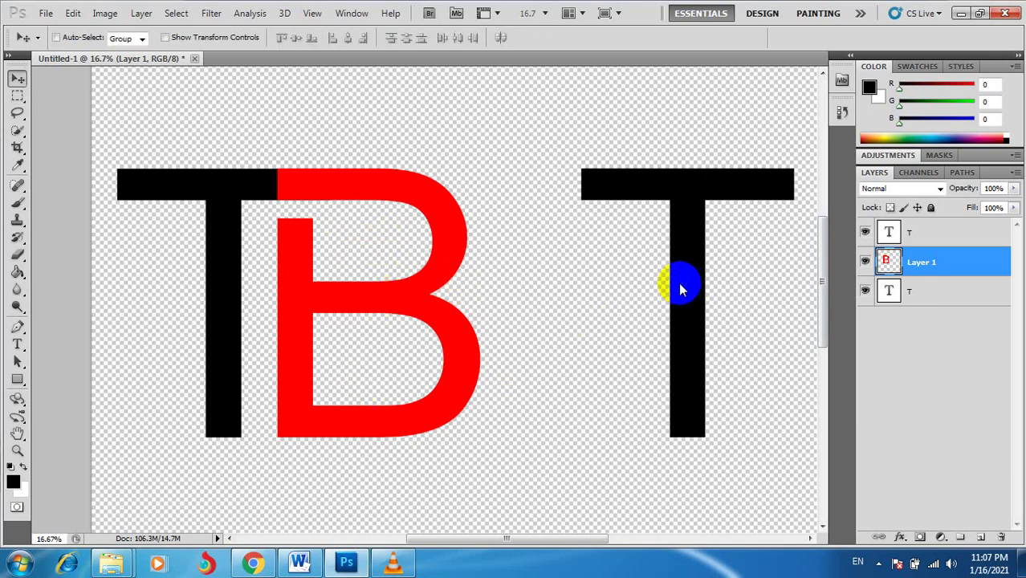
pyautogui.moveTo(694, 299); pyautogui.dragTo(513, 300)
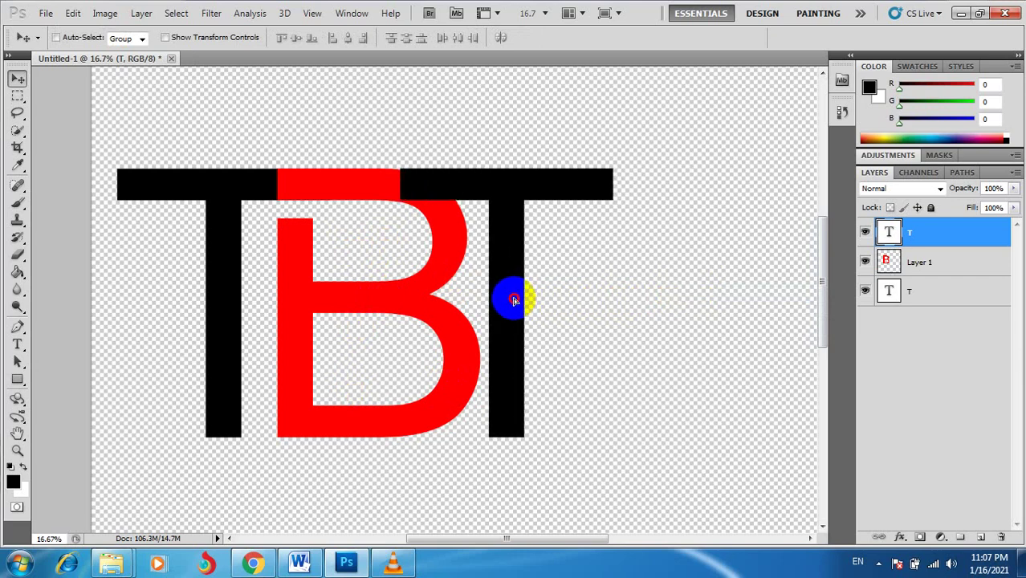
pyautogui.click(939, 261)
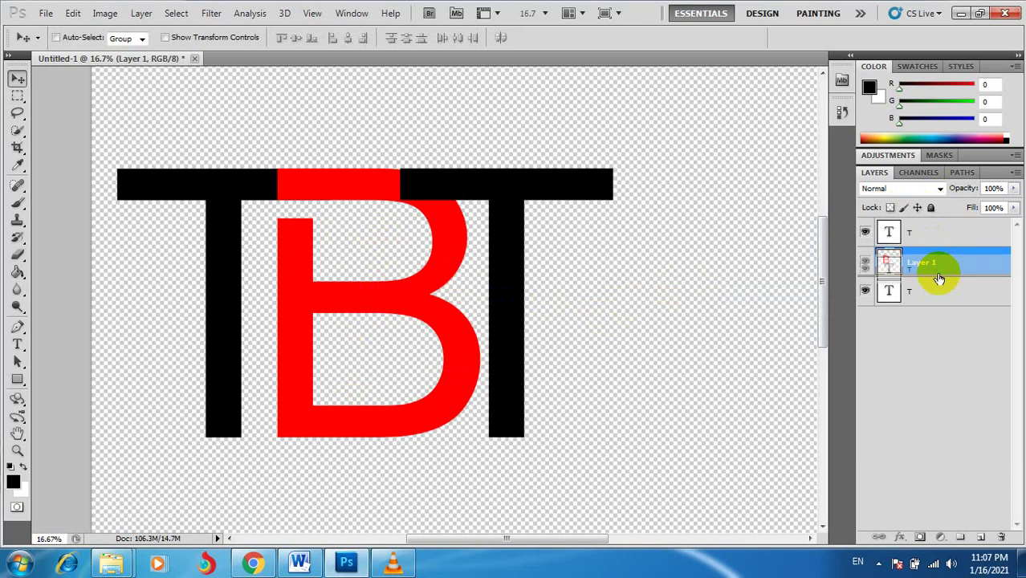
pyautogui.moveTo(937, 244); pyautogui.dragTo(939, 270)
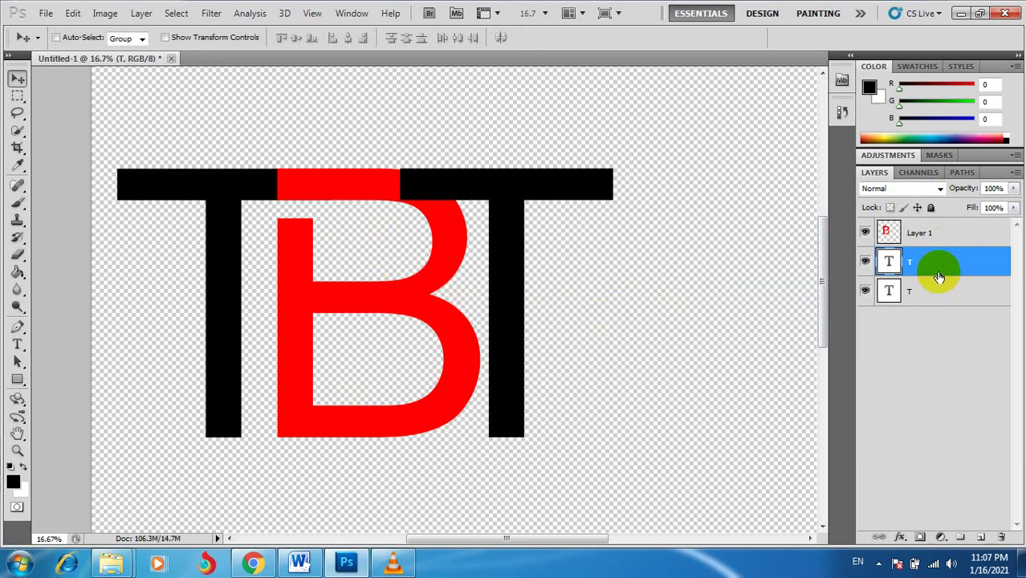
# - Load the B's outline as a selection and rasterize the right T by merging it into new Layer 2
pyautogui.keyDown('ctrl'); pyautogui.click(890, 234); pyautogui.keyUp('ctrl')
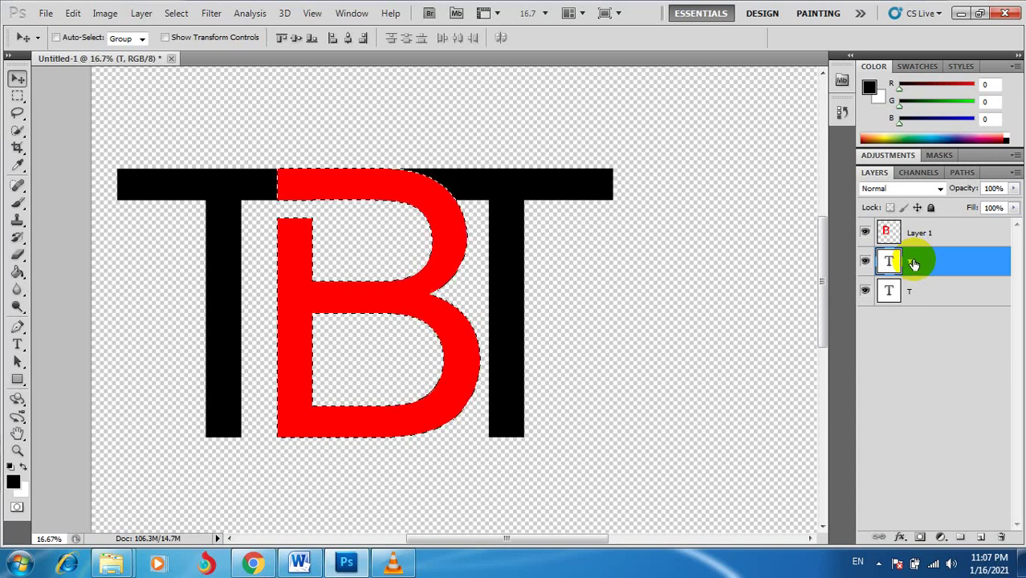
pyautogui.click(922, 263)
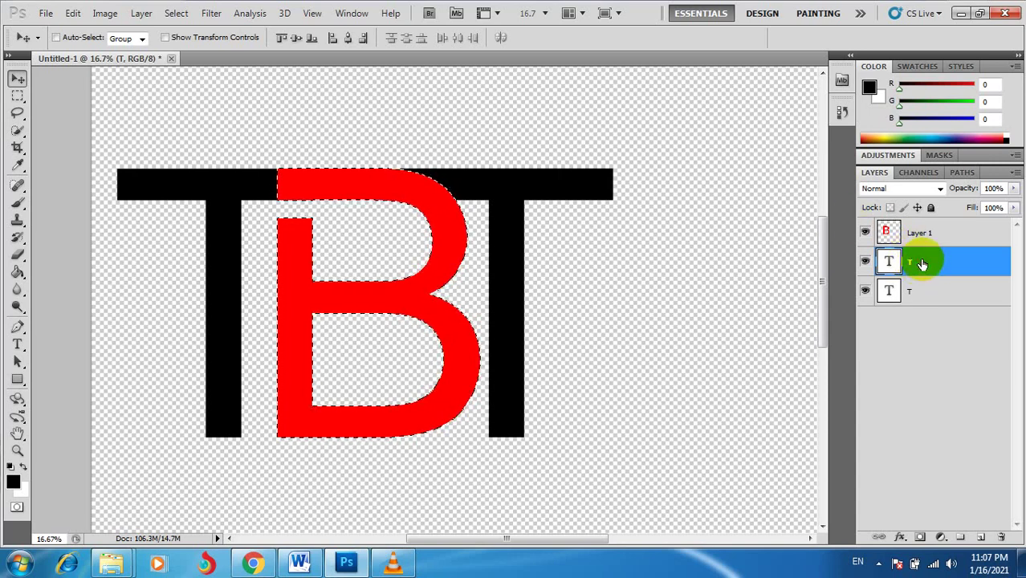
pyautogui.press('Delete')
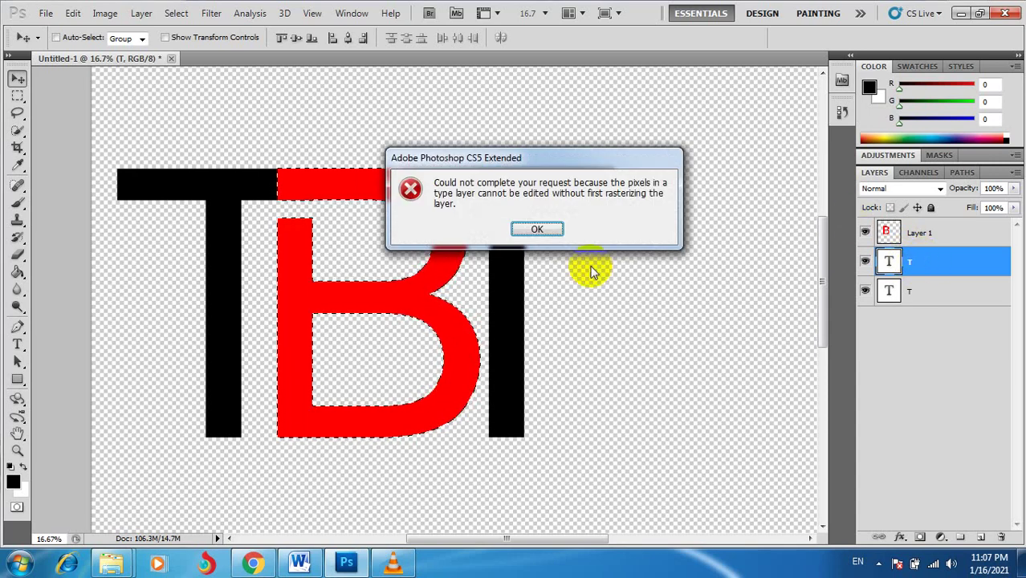
pyautogui.click(552, 230)
pyautogui.click(981, 538)
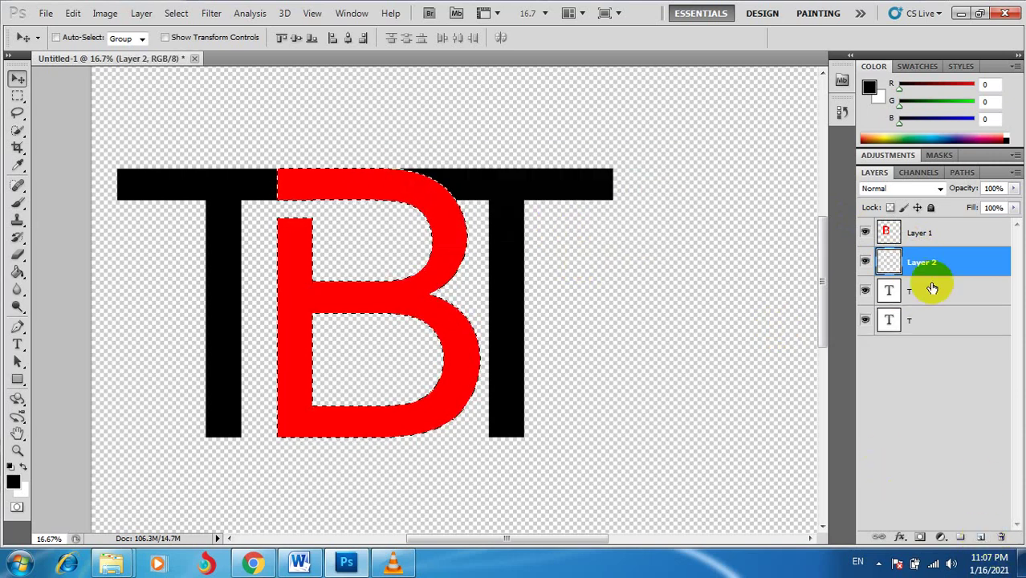
pyautogui.keyDown('shift'); pyautogui.click(933, 292); pyautogui.keyUp('shift')
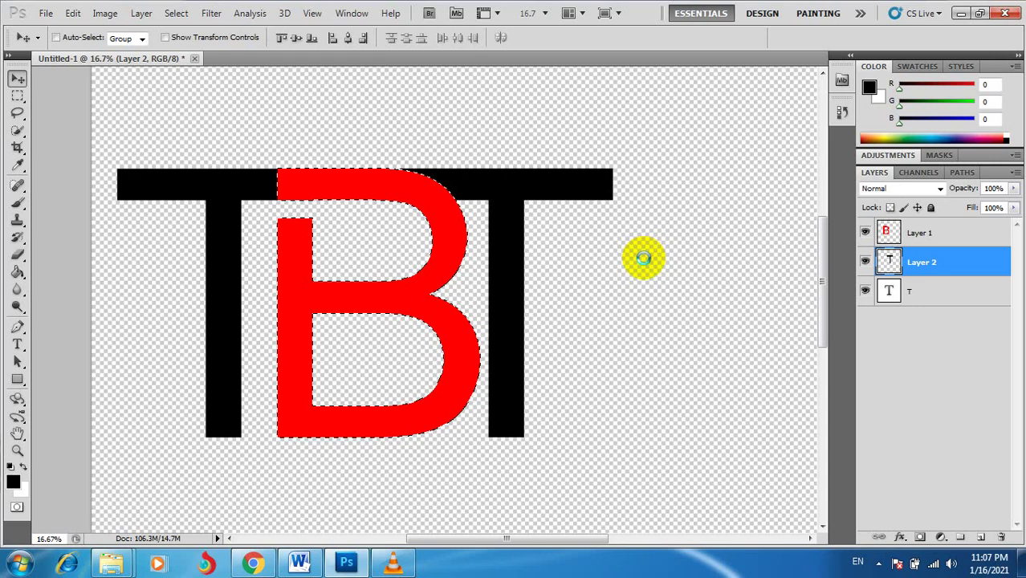
# - Cut the B's shape from the right T, deselect, and check the T is on Layer 2
pyautogui.click(532, 208)
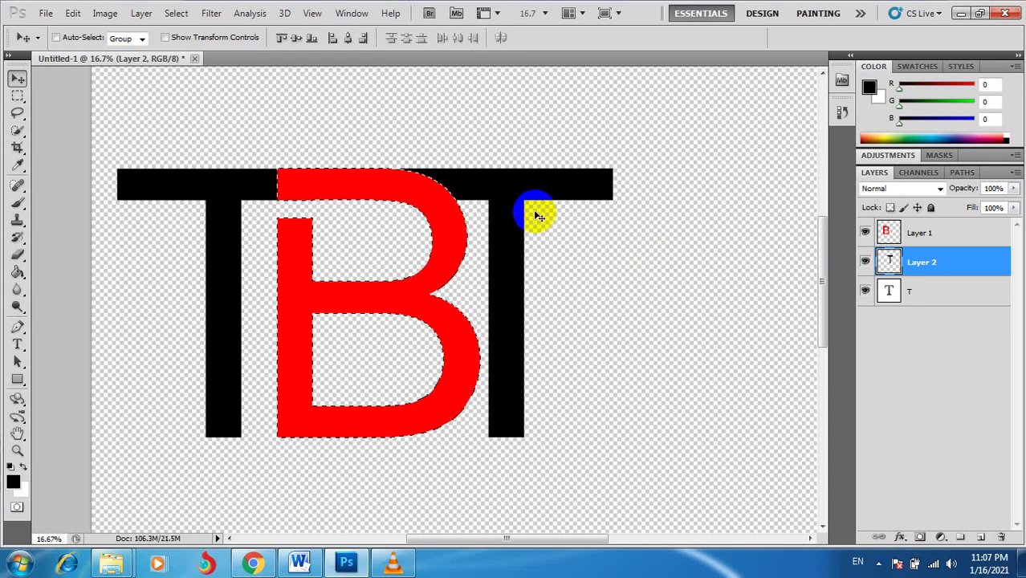
pyautogui.hotkey('ctrl', 'd')
pyautogui.rightClick(508, 197)
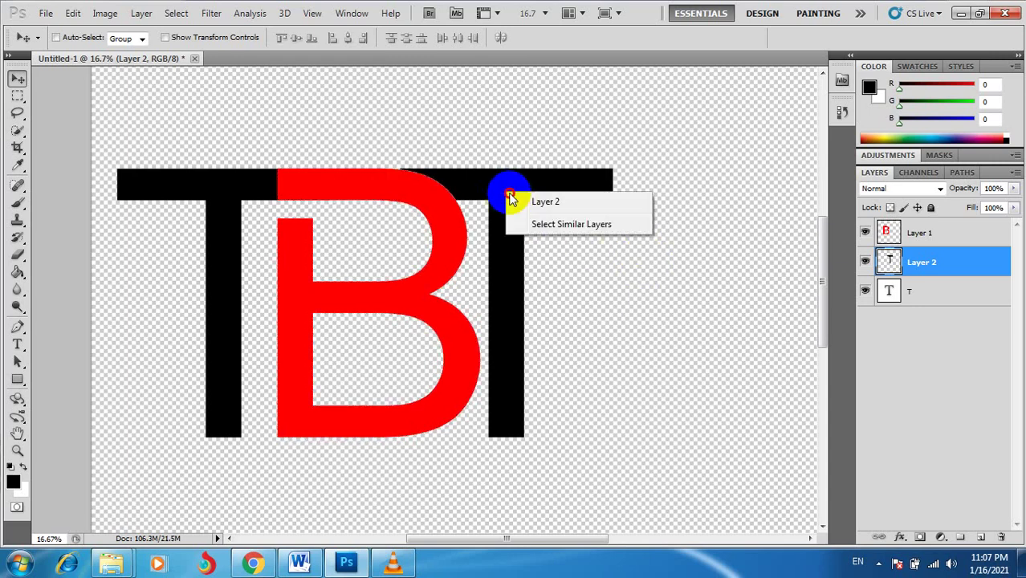
pyautogui.rightClick(500, 188)
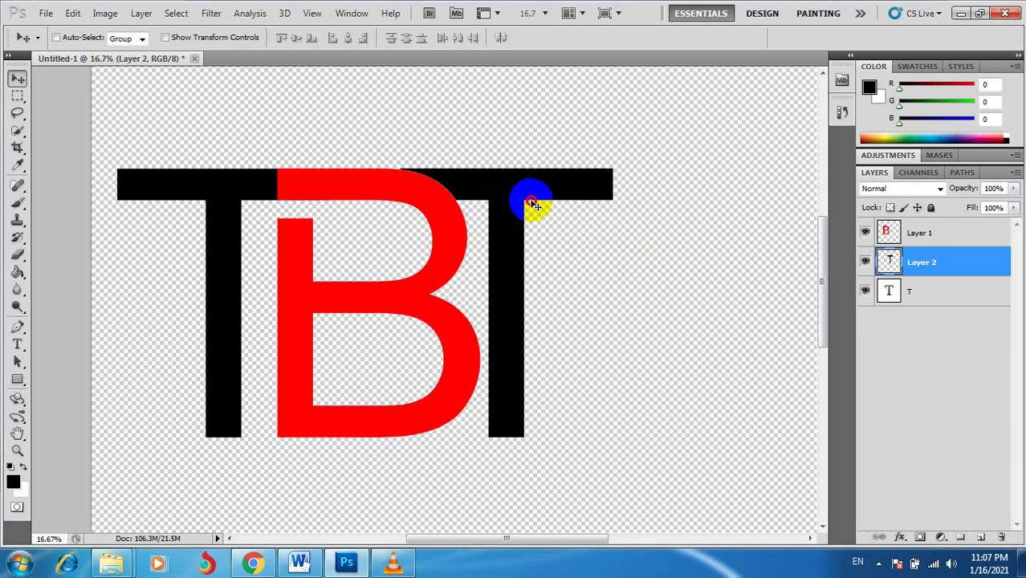
# - Nudge the right T with Shift+arrow keys, ending slightly right of its start
pyautogui.hotkey('shift', 'Right')
pyautogui.hotkey('shift', 'Right')
pyautogui.hotkey('shift', 'Right')
pyautogui.hotkey('shift', 'Right')
pyautogui.hotkey('shift', 'Right')
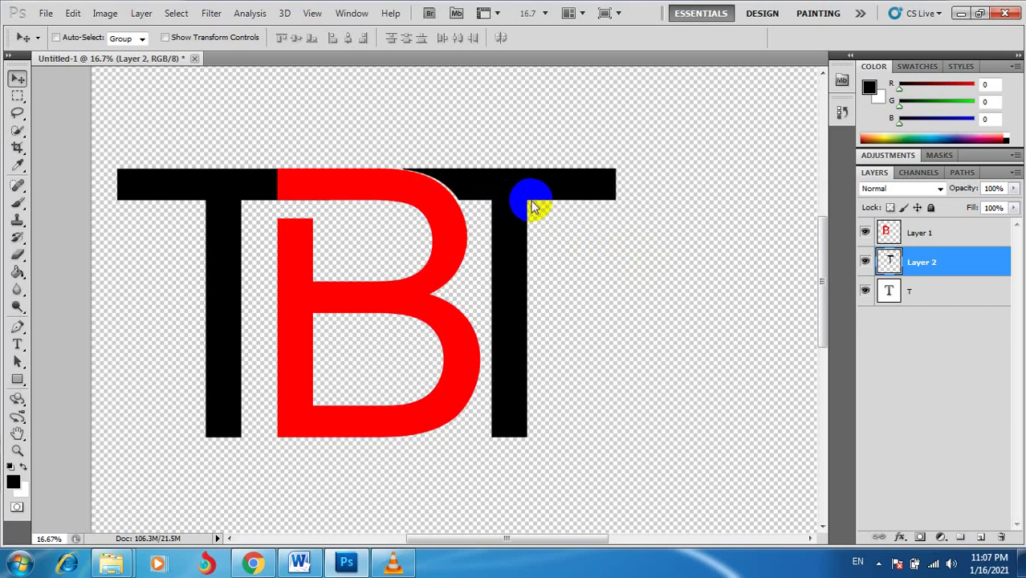
pyautogui.hotkey('shift', 'Right')
pyautogui.hotkey('shift', 'Right')
pyautogui.hotkey('shift', 'Right')
pyautogui.hotkey('shift', 'Left')
pyautogui.hotkey('shift', 'Left')
pyautogui.hotkey('shift', 'Left')
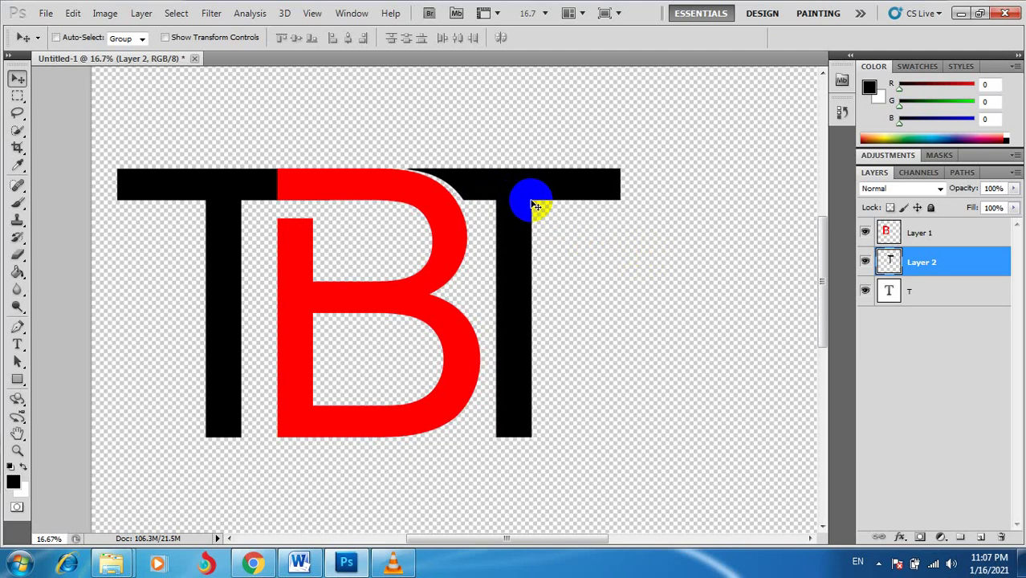
pyautogui.hotkey('shift', 'Left')
pyautogui.hotkey('shift', 'Left')
pyautogui.hotkey('shift', 'Left')
pyautogui.hotkey('shift', 'Left')
pyautogui.hotkey('shift', 'Left')
pyautogui.hotkey('shift', 'Right')
pyautogui.hotkey('shift', 'Right')
pyautogui.hotkey('shift', 'Right')
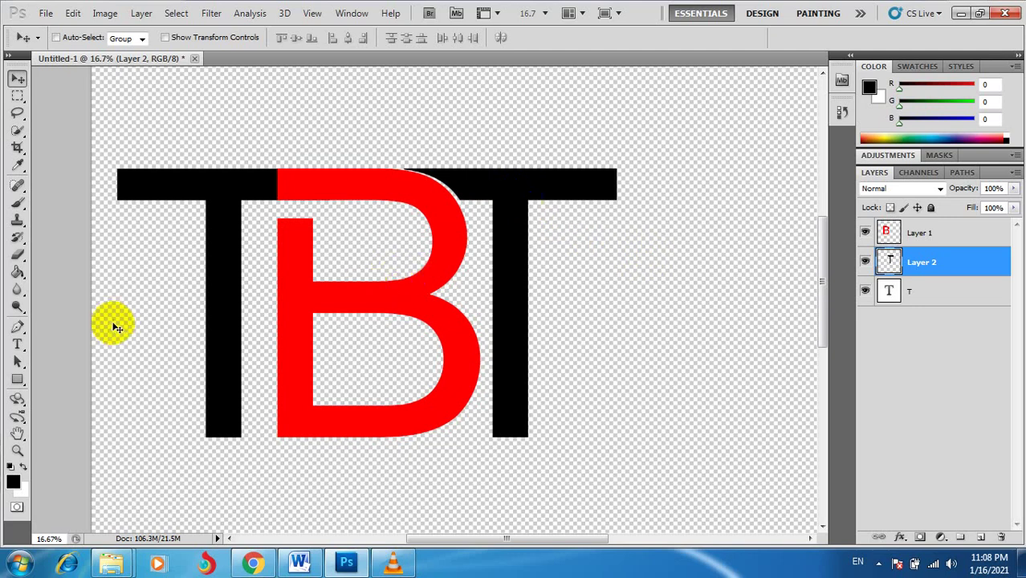
# - Zoom into the B–T junction and trace a Pen path along the red curve's outer edge
pyautogui.click(18, 327)
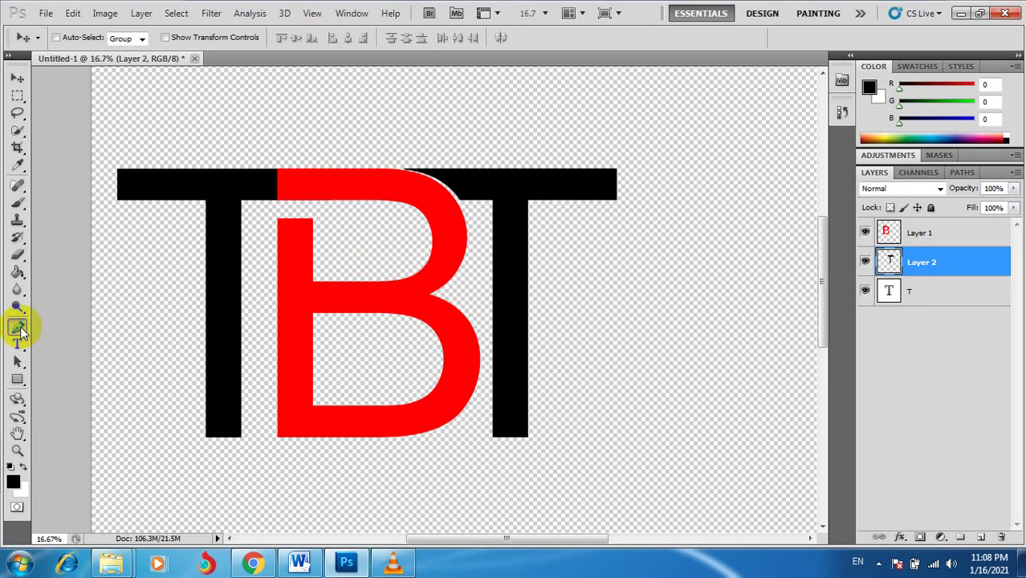
pyautogui.keyDown('ctrl'); pyautogui.click(434, 166); pyautogui.keyUp('ctrl')
pyautogui.keyDown('ctrl'); pyautogui.click(432, 167); pyautogui.keyUp('ctrl')
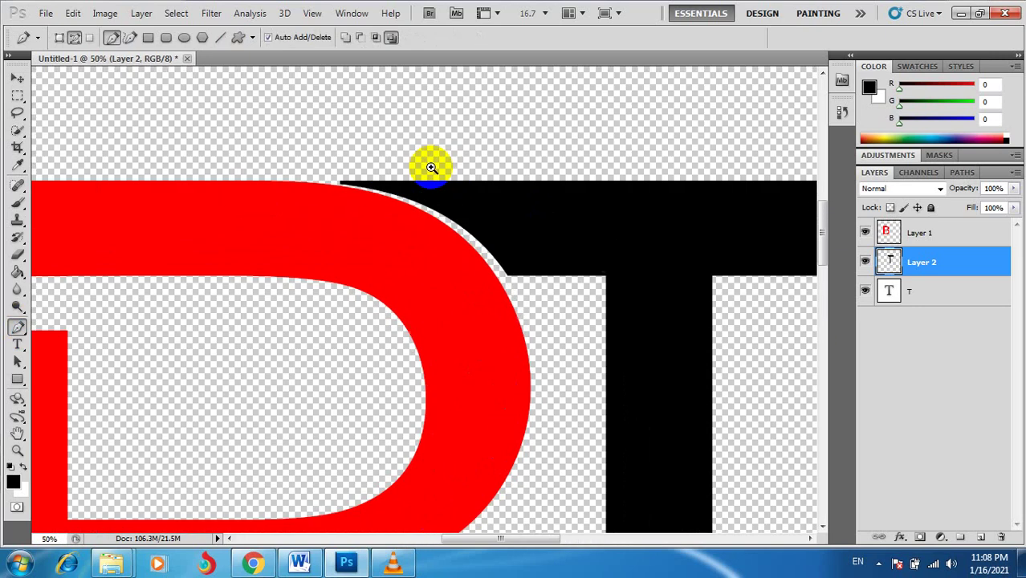
pyautogui.keyDown('ctrl'); pyautogui.click(430, 164); pyautogui.keyUp('ctrl')
pyautogui.click(534, 318)
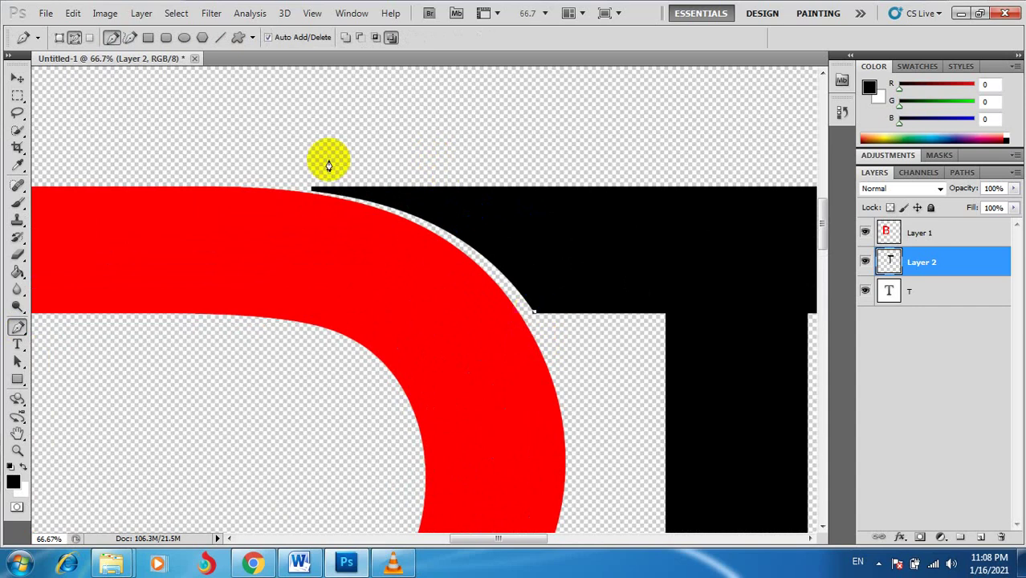
pyautogui.click(318, 188)
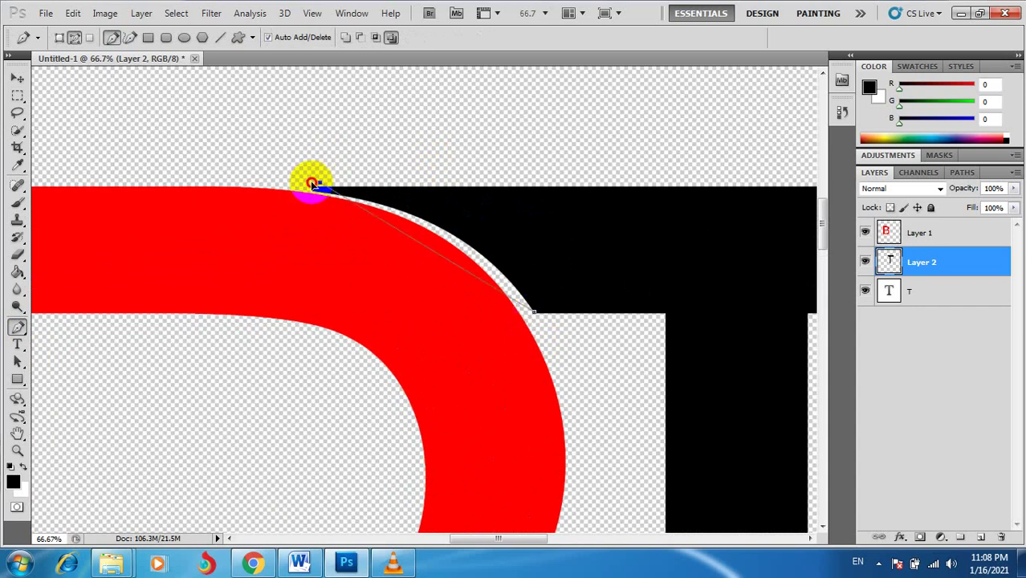
pyautogui.moveTo(312, 183); pyautogui.dragTo(154, 151)
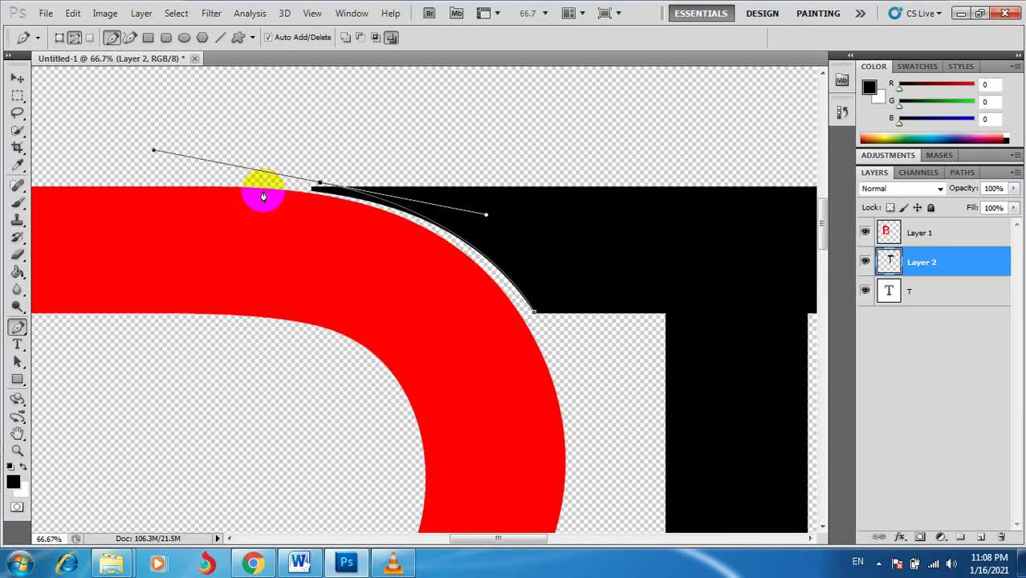
pyautogui.moveTo(182, 183)
pyautogui.mouseDown()
pyautogui.moveTo(309, 326)
pyautogui.moveTo(515, 413)
pyautogui.mouseUp()
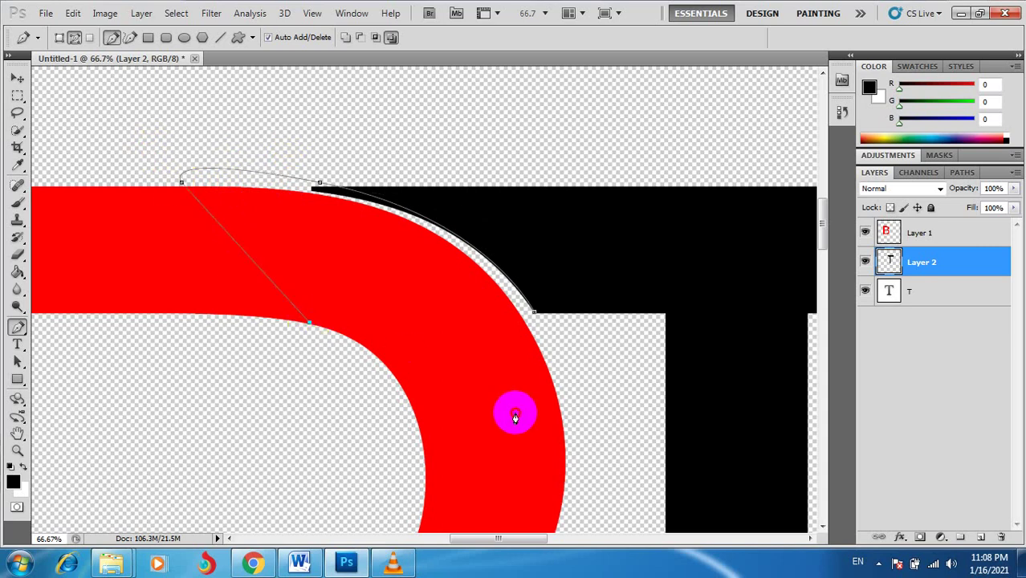
# - Convert the path to a selection, delete the black sliver inside it, then deselect
pyautogui.rightClick(536, 316)
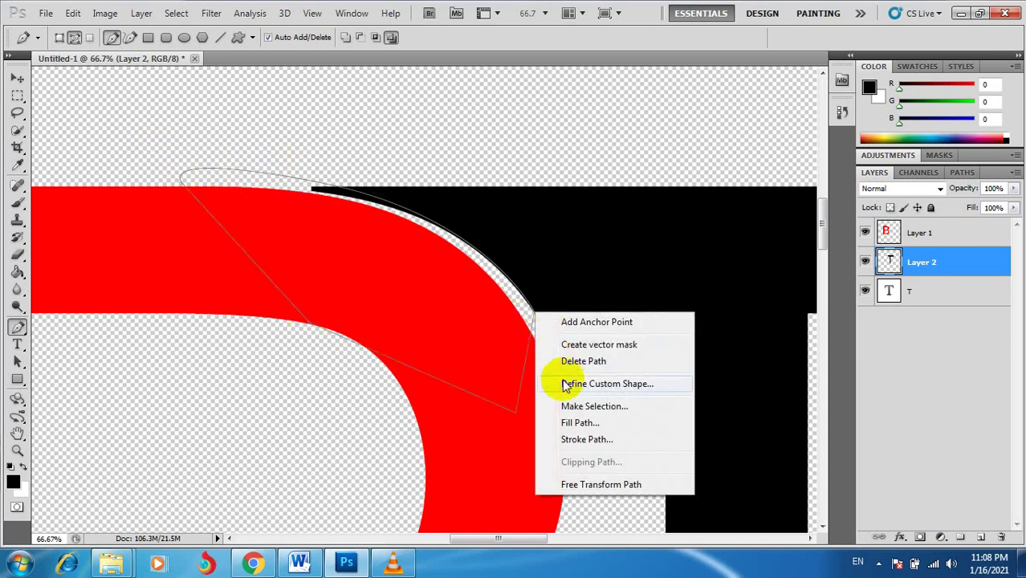
pyautogui.click(570, 406)
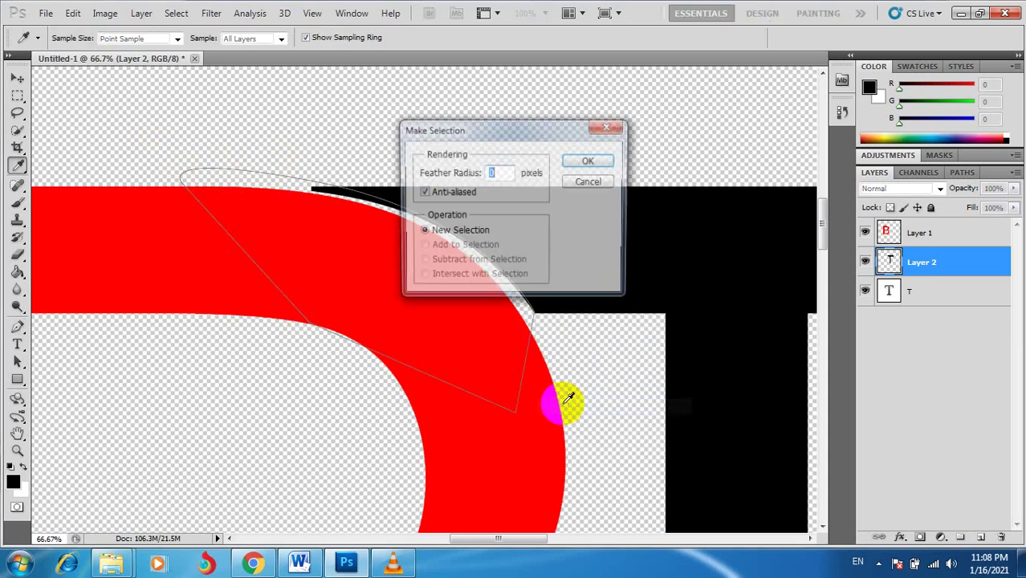
pyautogui.click(590, 161)
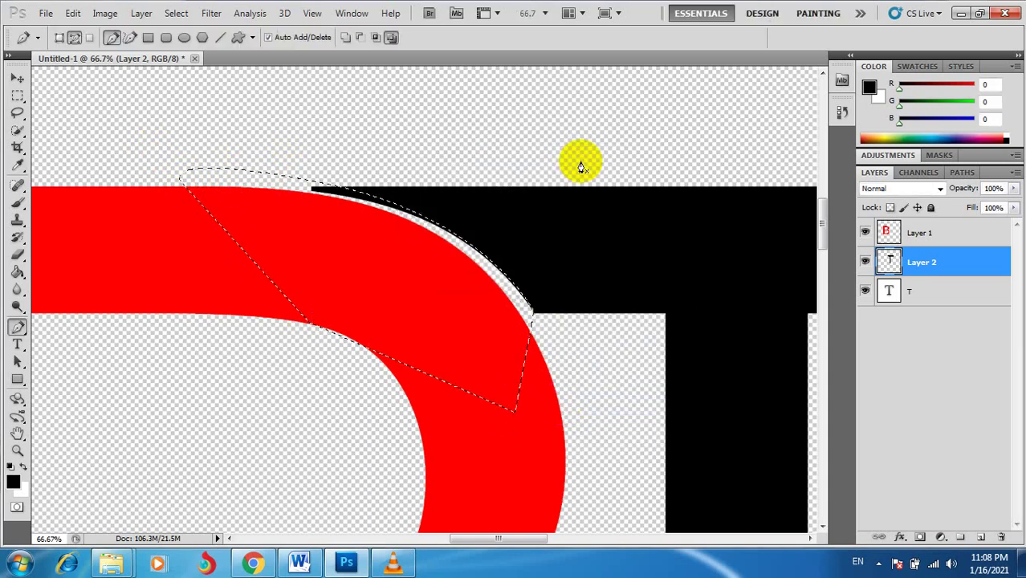
pyautogui.press('Delete')
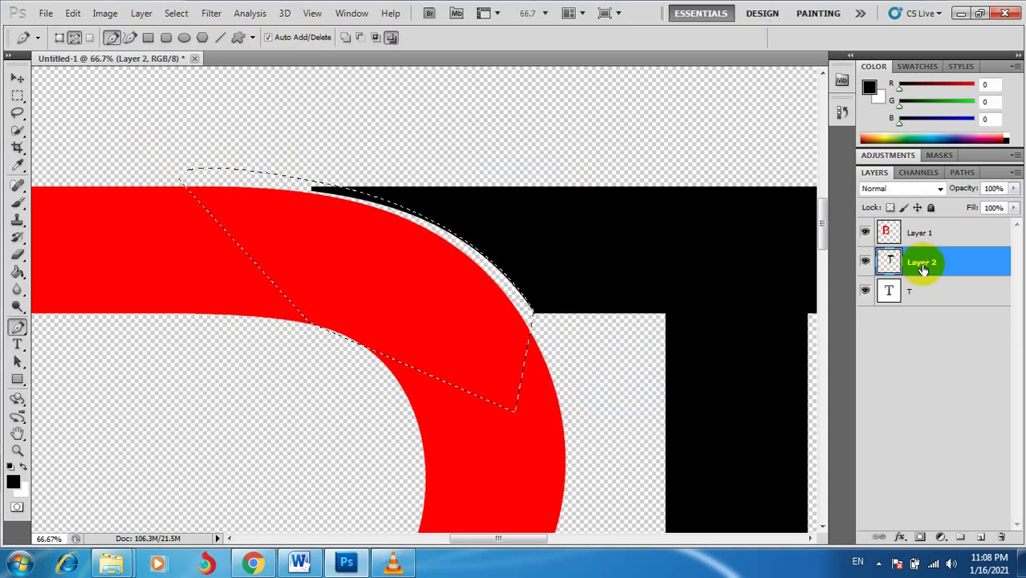
pyautogui.hotkey('ctrl', 'd')
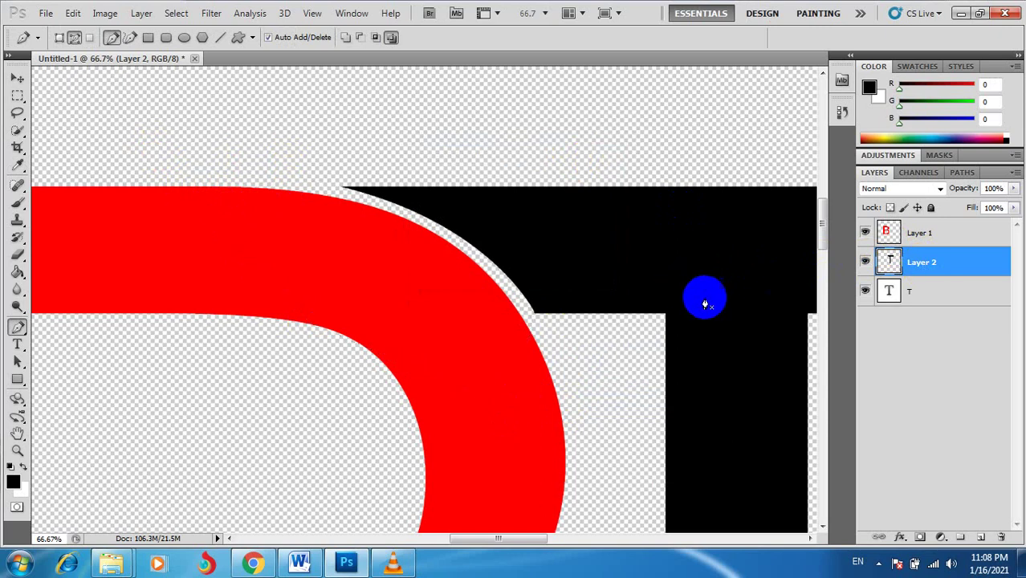
# - Discard the stray path at the B's inner notch and set the Pen to Shape Layers mode
pyautogui.moveTo(821, 228); pyautogui.dragTo(825, 270)
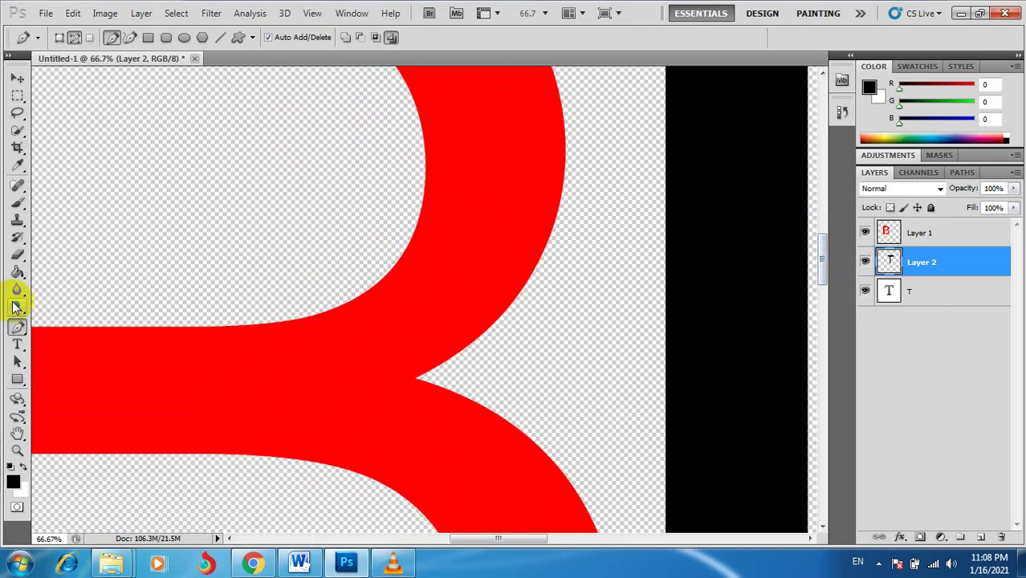
pyautogui.click(414, 378)
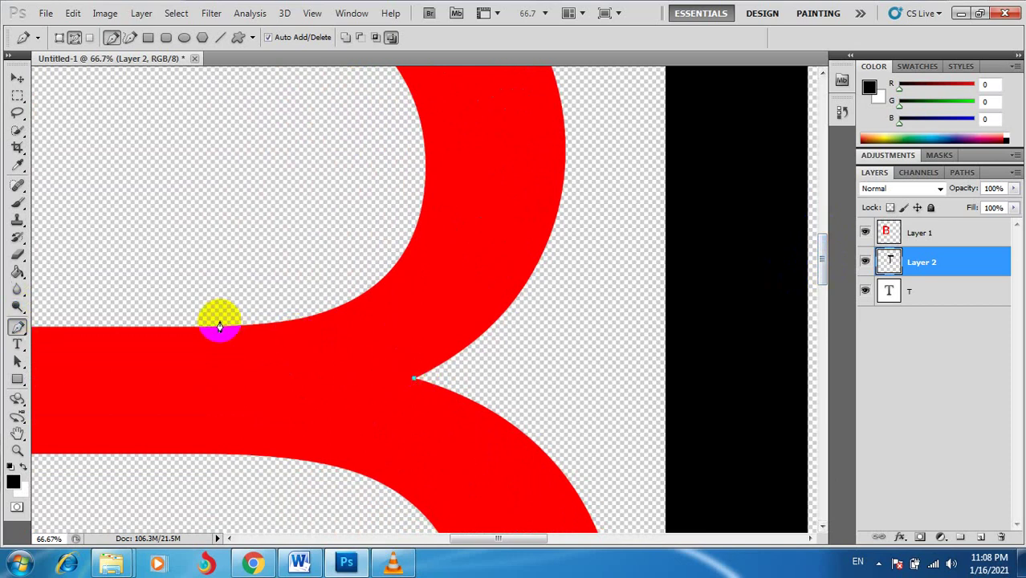
pyautogui.moveTo(216, 329); pyautogui.dragTo(67, 298)
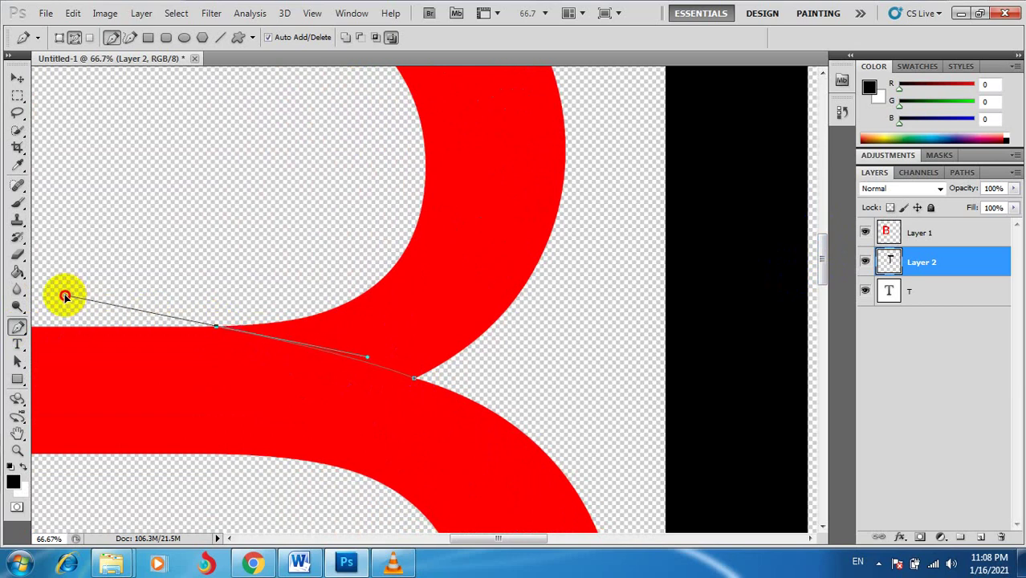
pyautogui.hotkey('ctrl', 'z')
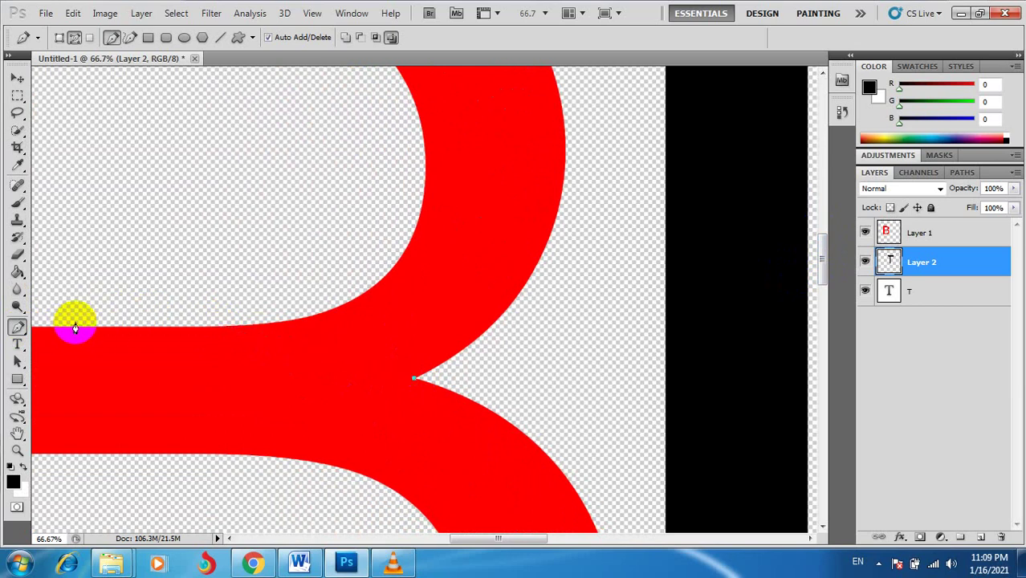
pyautogui.click(75, 327)
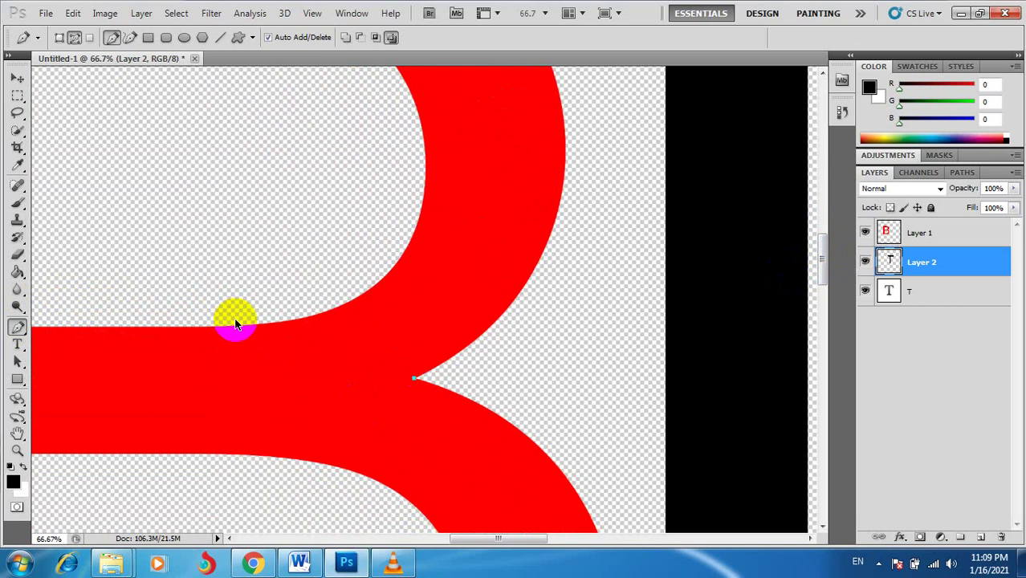
pyautogui.keyDown('ctrl'); pyautogui.click(236, 324); pyautogui.keyUp('ctrl')
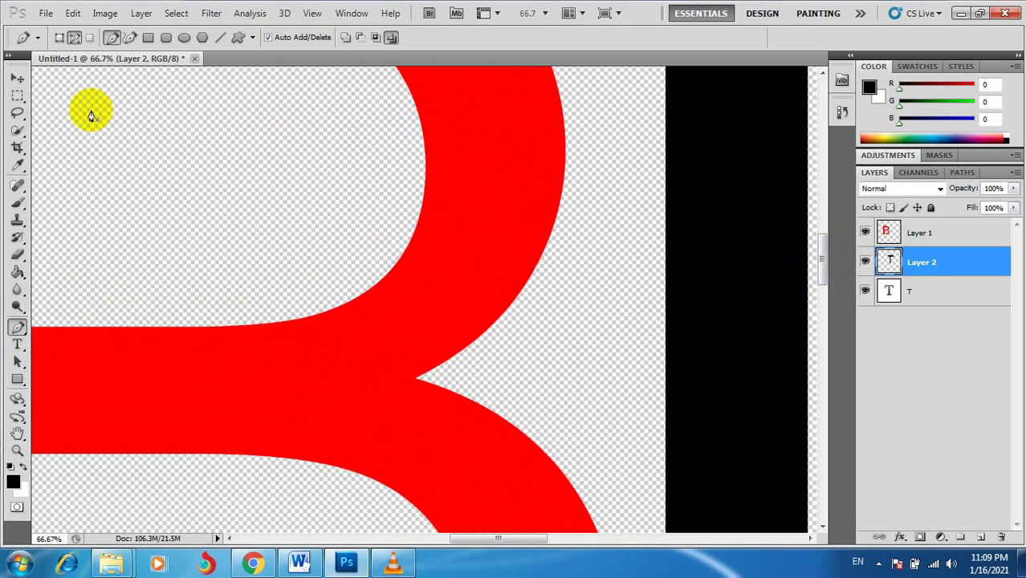
pyautogui.click(58, 37)
# - Start a thin shape at the red B's notch with a curved point on the lower stroke, cutting its left handle
pyautogui.scroll(1, 341, 337)
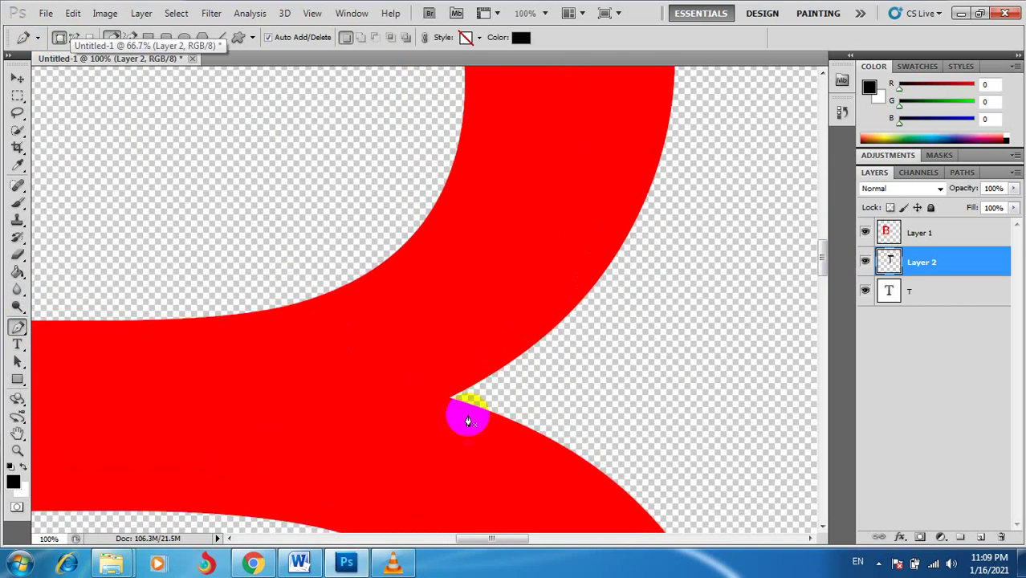
pyautogui.click(570, 450)
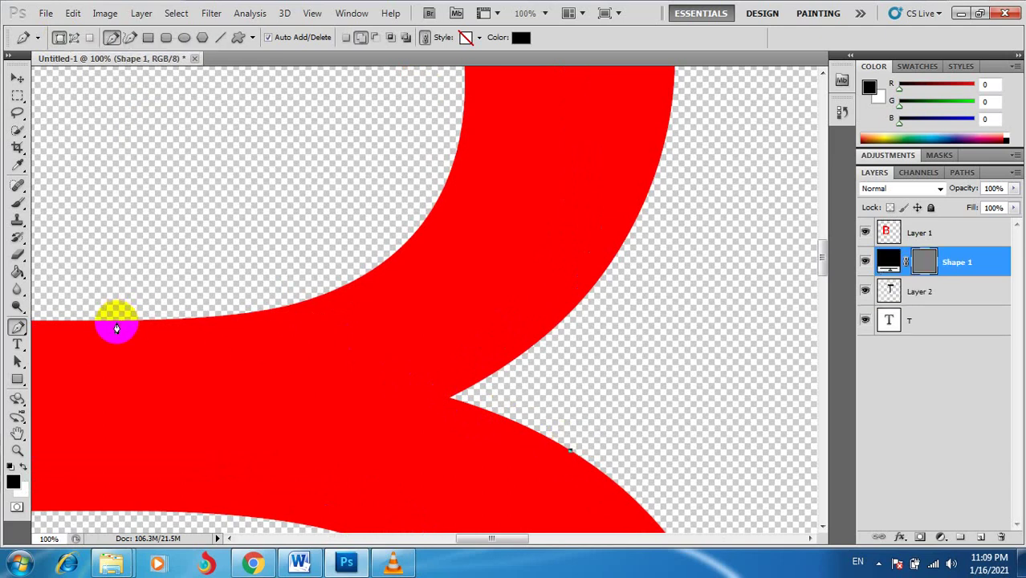
pyautogui.moveTo(116, 323)
pyautogui.mouseDown()
pyautogui.moveTo(28, 351)
pyautogui.moveTo(54, 327)
pyautogui.mouseUp()
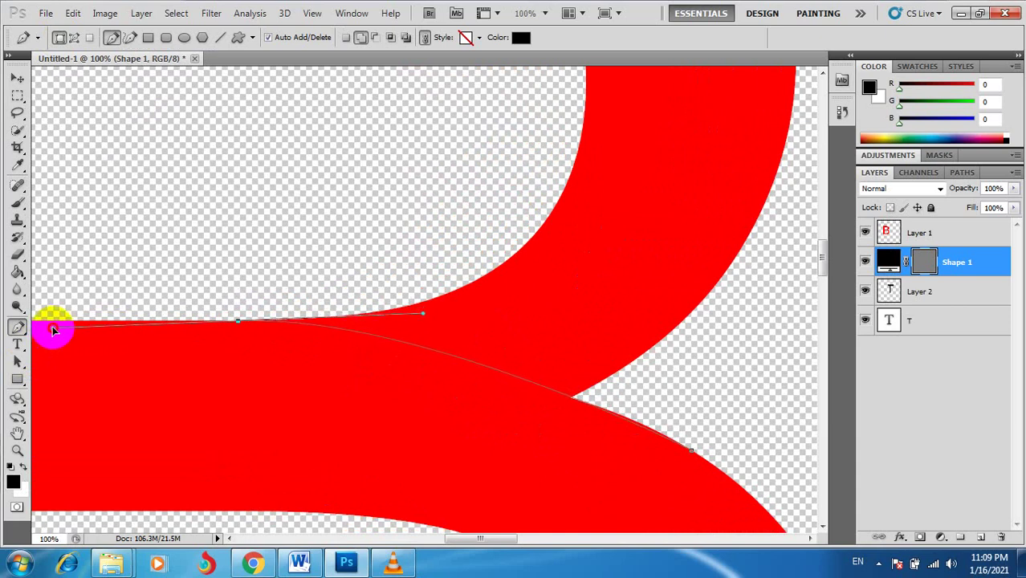
pyautogui.press('Delete')
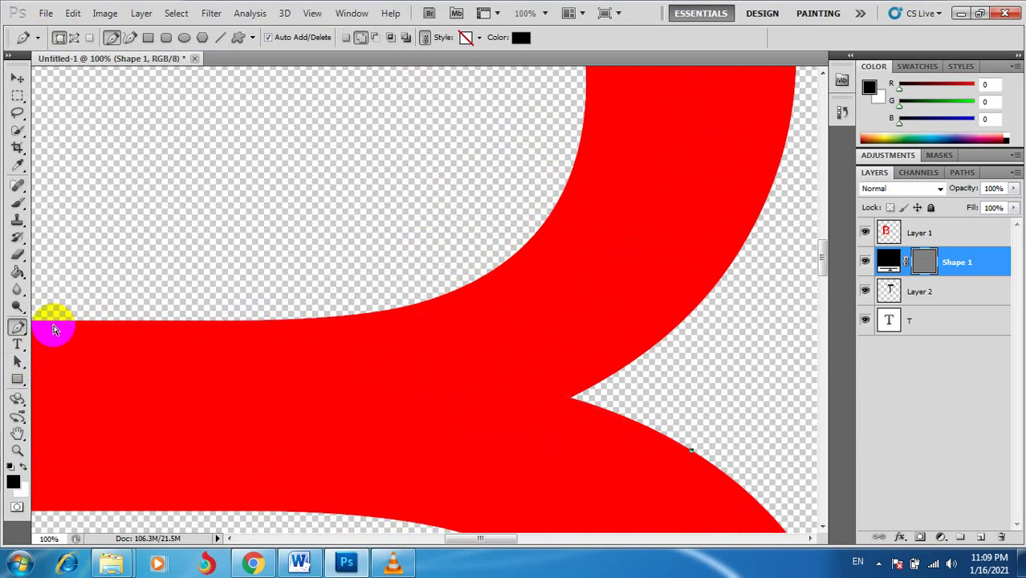
pyautogui.press('Delete')
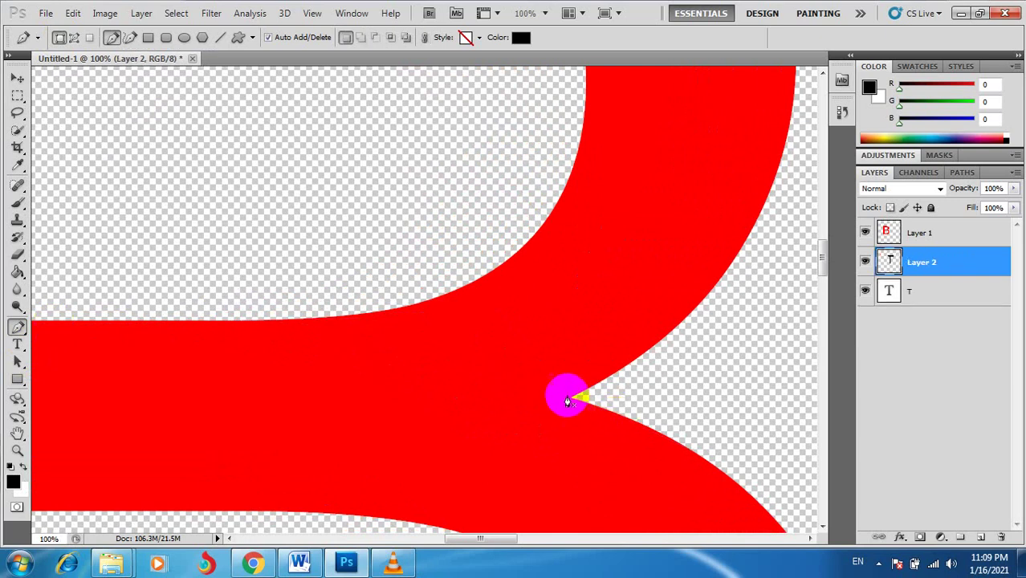
pyautogui.click(569, 400)
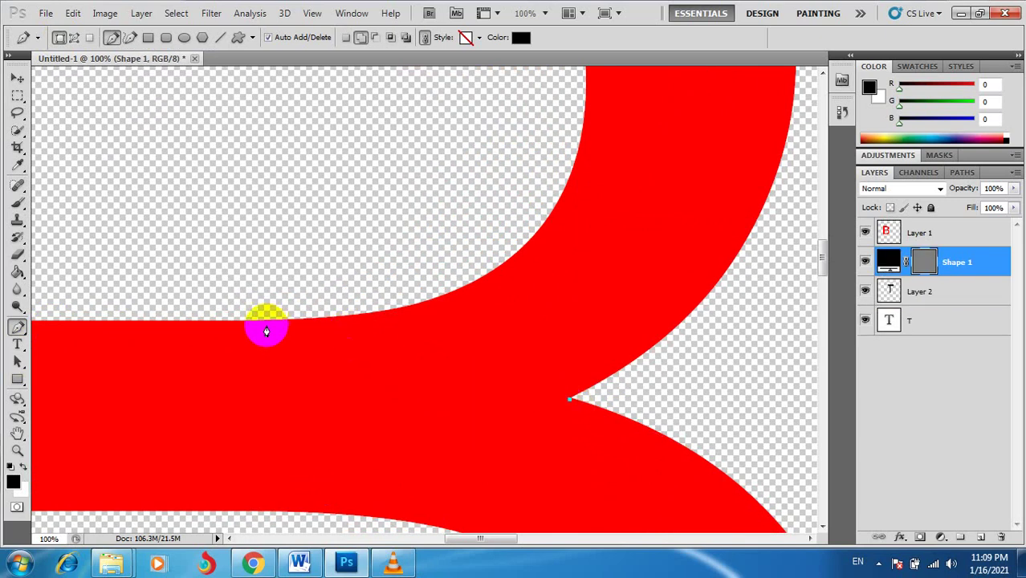
pyautogui.moveTo(236, 323)
pyautogui.mouseDown()
pyautogui.moveTo(105, 328)
pyautogui.moveTo(49, 299)
pyautogui.mouseUp()
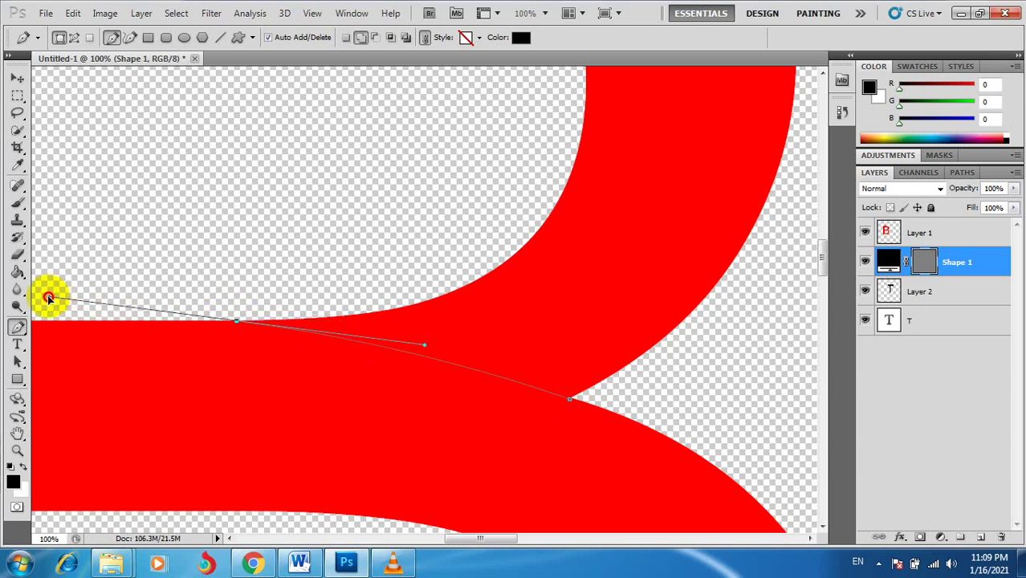
pyautogui.click(237, 323)
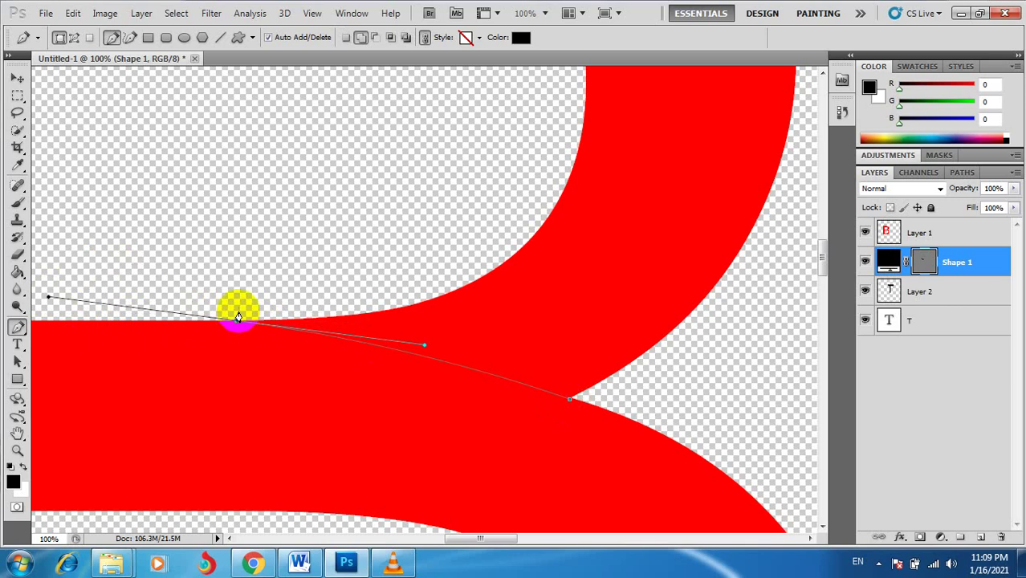
pyautogui.click(237, 323)
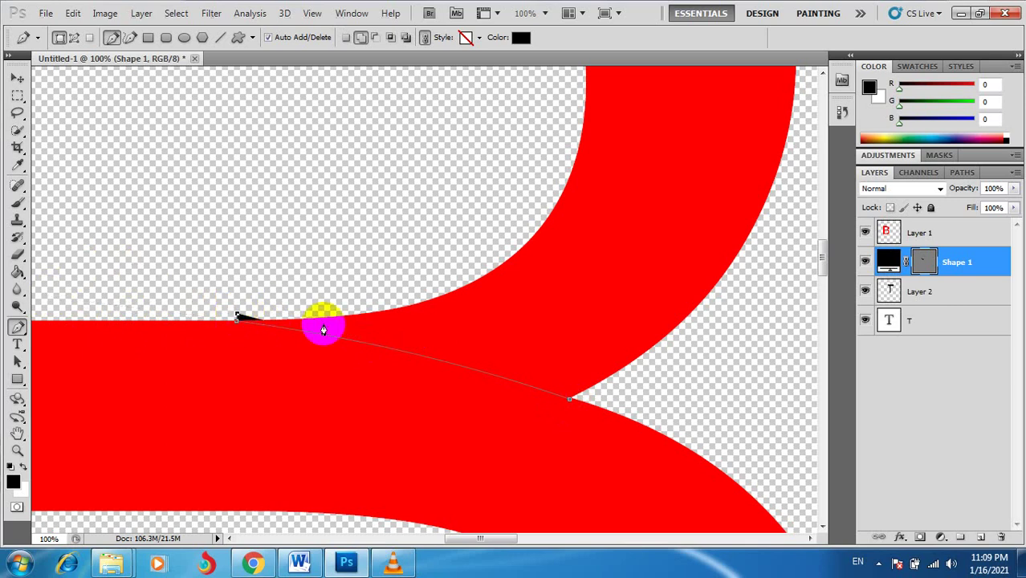
# - Close Shape 1 with a curve back to the notch and load its outline as a selection
pyautogui.click(579, 396)
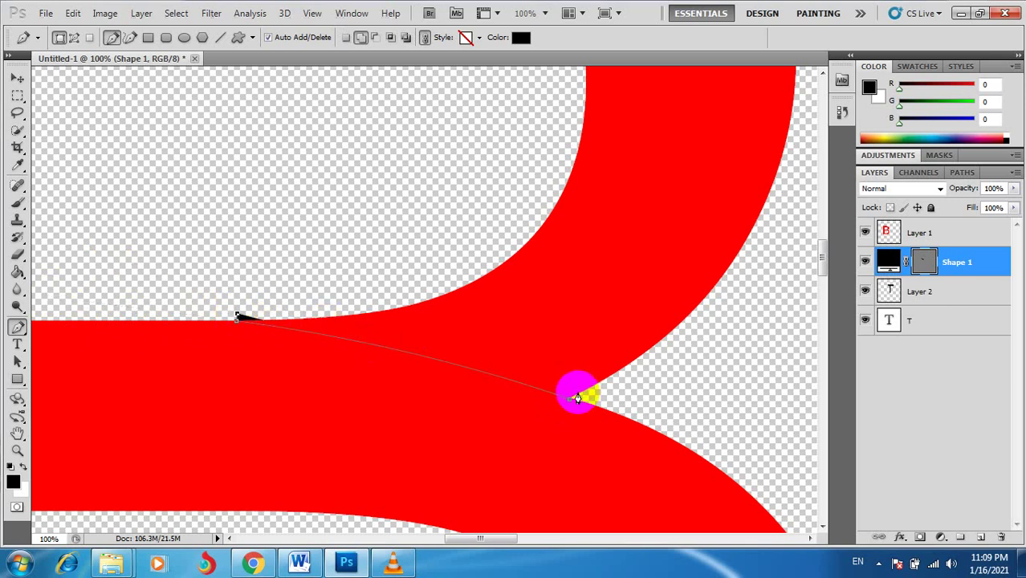
pyautogui.moveTo(576, 397)
pyautogui.mouseDown()
pyautogui.moveTo(600, 434)
pyautogui.moveTo(671, 447)
pyautogui.mouseUp()
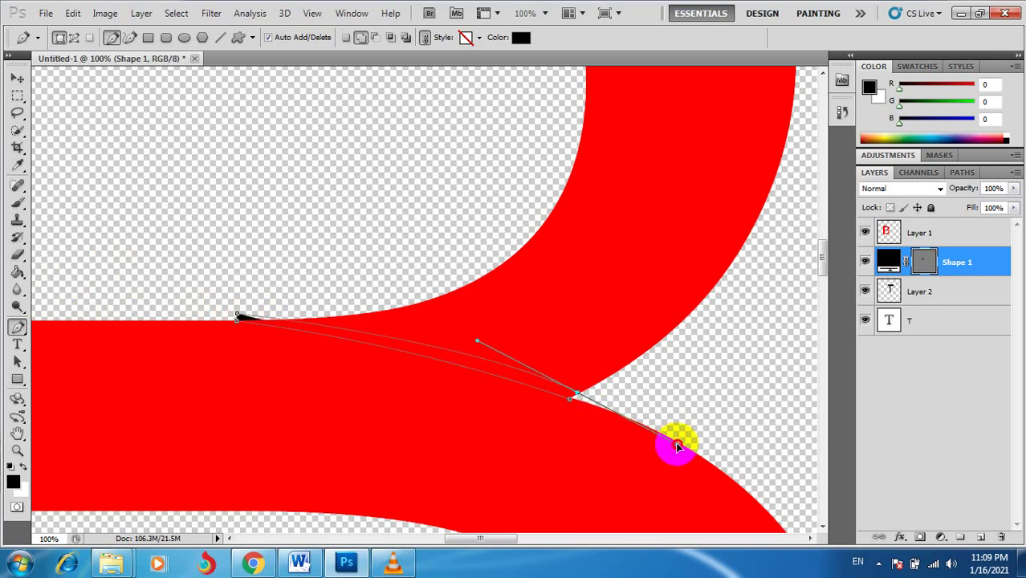
pyautogui.moveTo(673, 447); pyautogui.dragTo(695, 446)
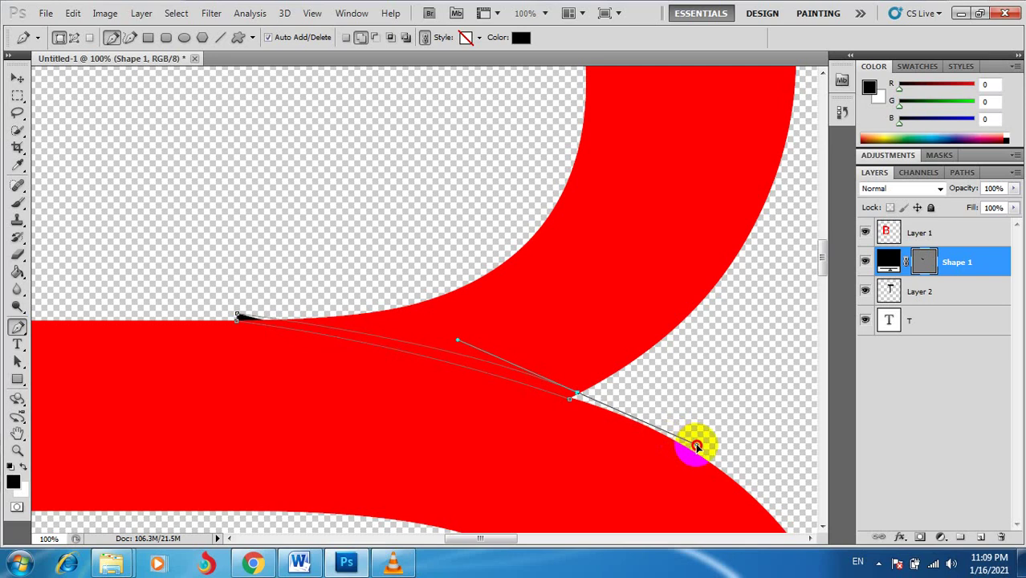
pyautogui.click(572, 398)
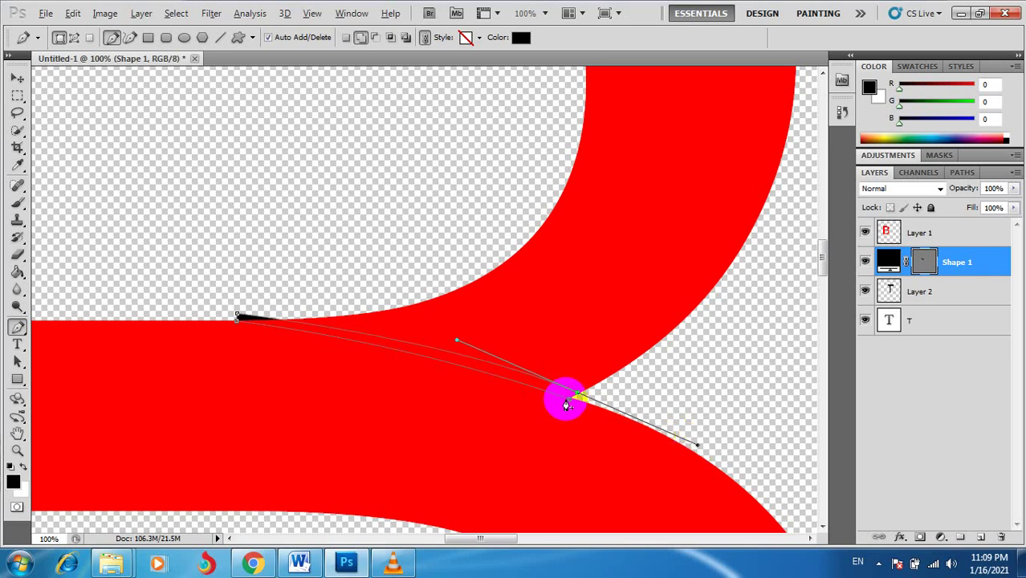
pyautogui.click(575, 398)
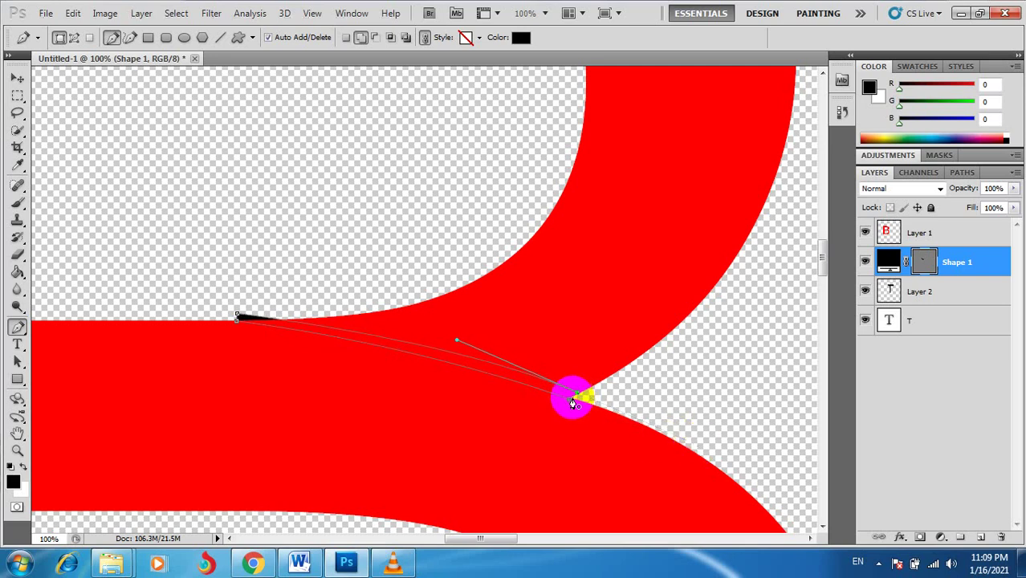
pyautogui.press('Return')
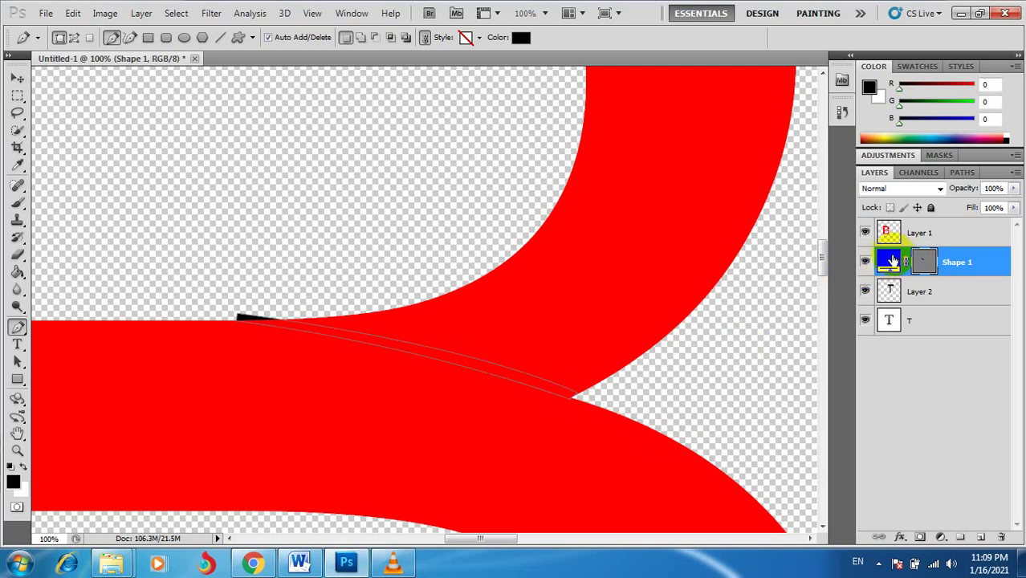
pyautogui.click(921, 265)
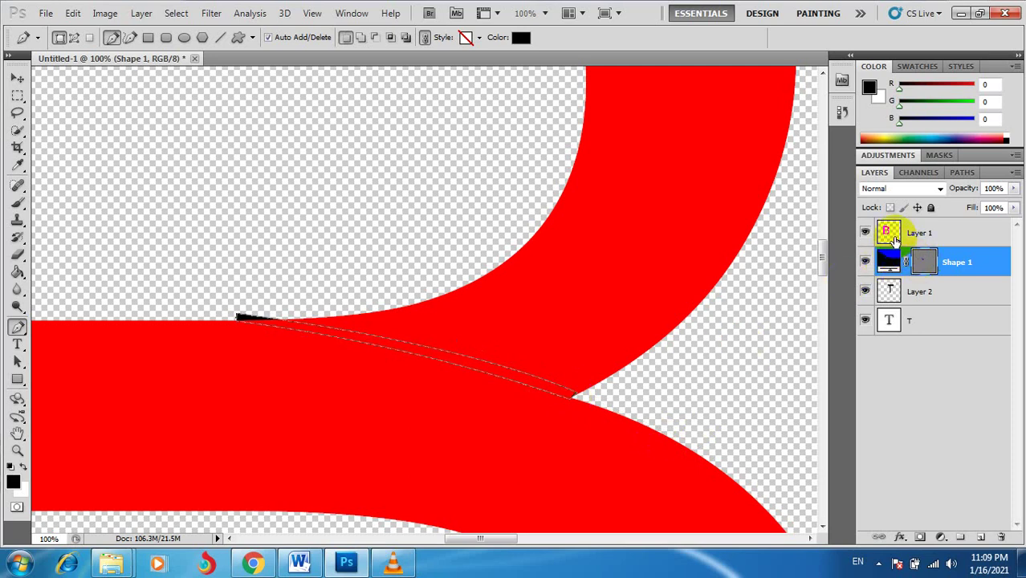
# - Fill the seam path black on the red B layer, hide Shape 1, and zoom in on the seam end
pyautogui.click(891, 238)
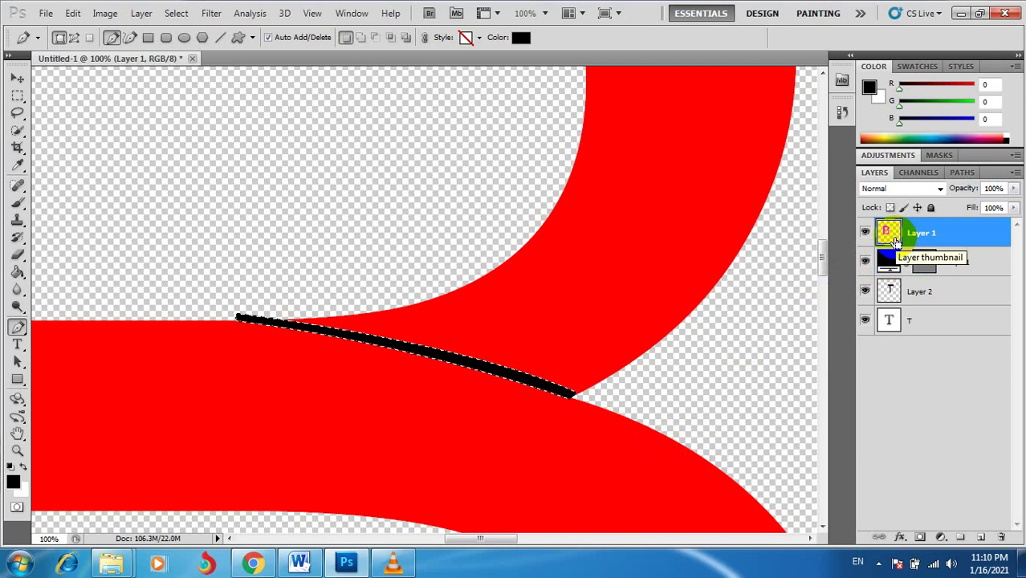
pyautogui.hotkey('ctrl', 'd')
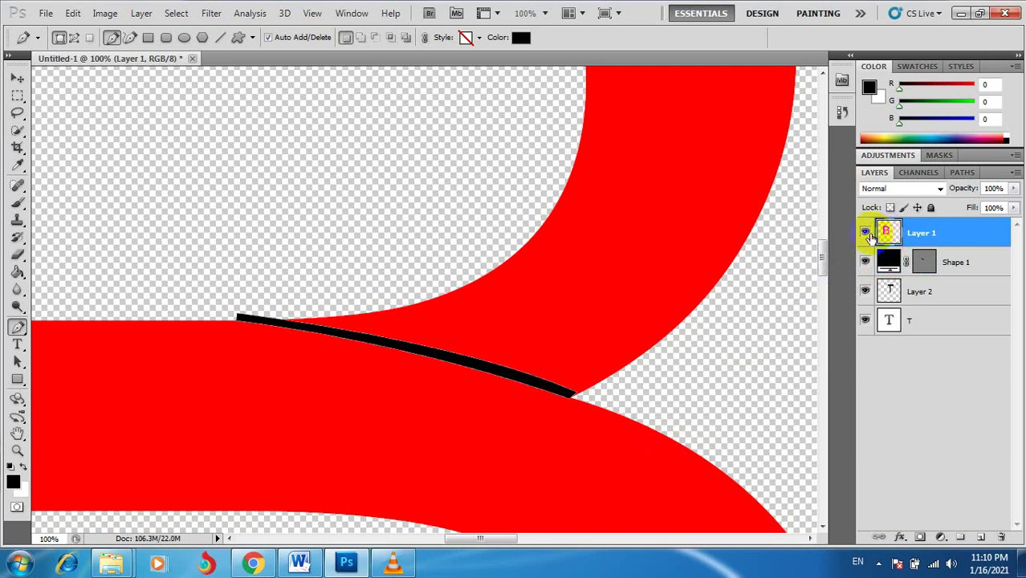
pyautogui.click(865, 263)
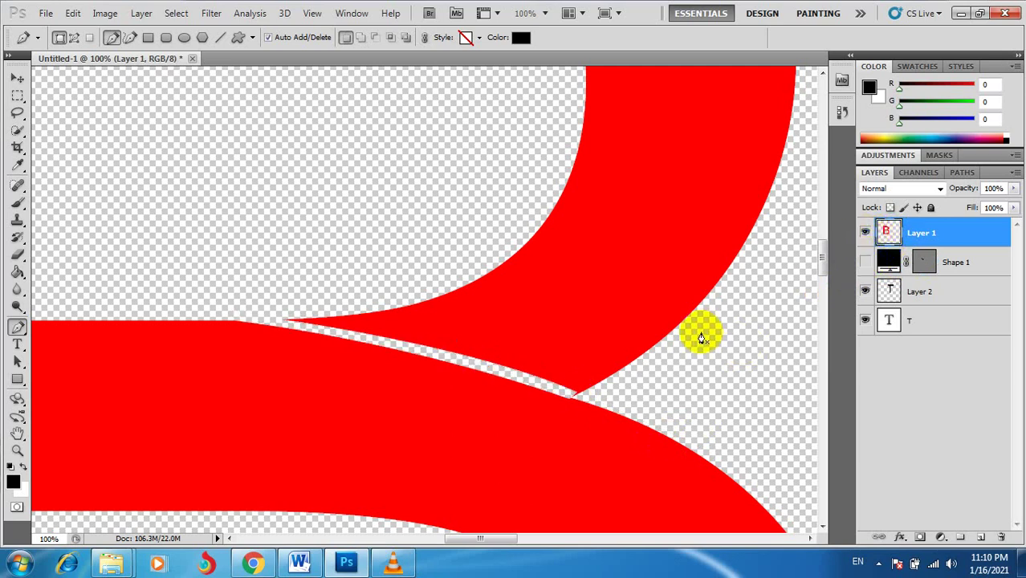
pyautogui.click(589, 395)
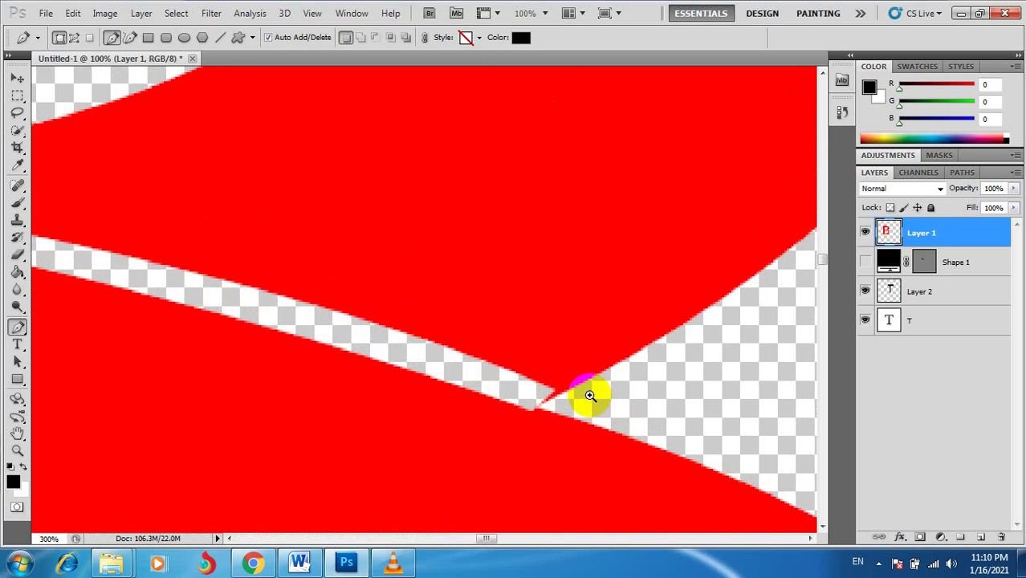
pyautogui.click(588, 397)
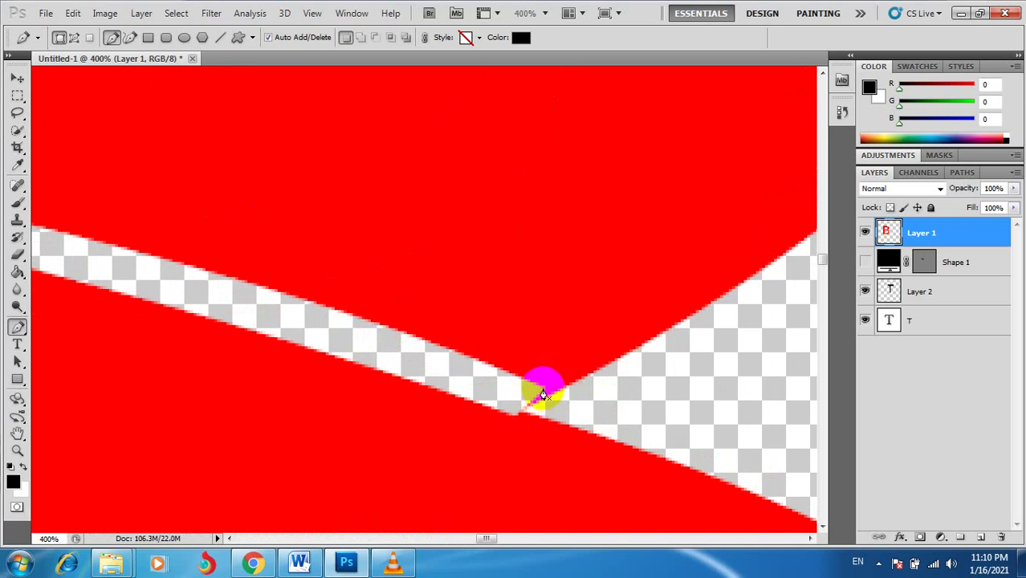
# - Switch to the Eraser with an 8 px brush
pyautogui.press('e')
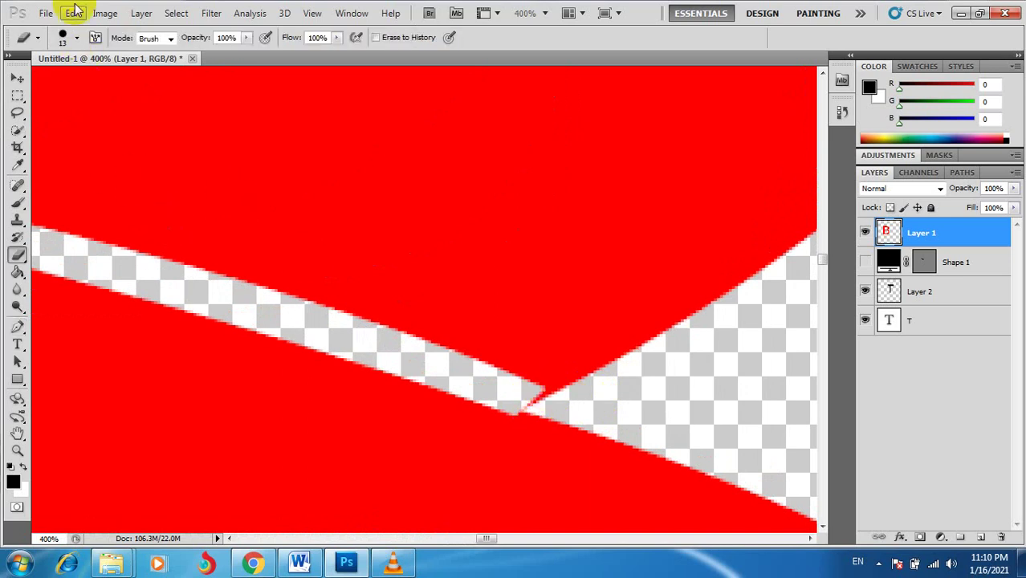
pyautogui.click(77, 38)
pyautogui.moveTo(34, 80); pyautogui.dragTo(35, 78)
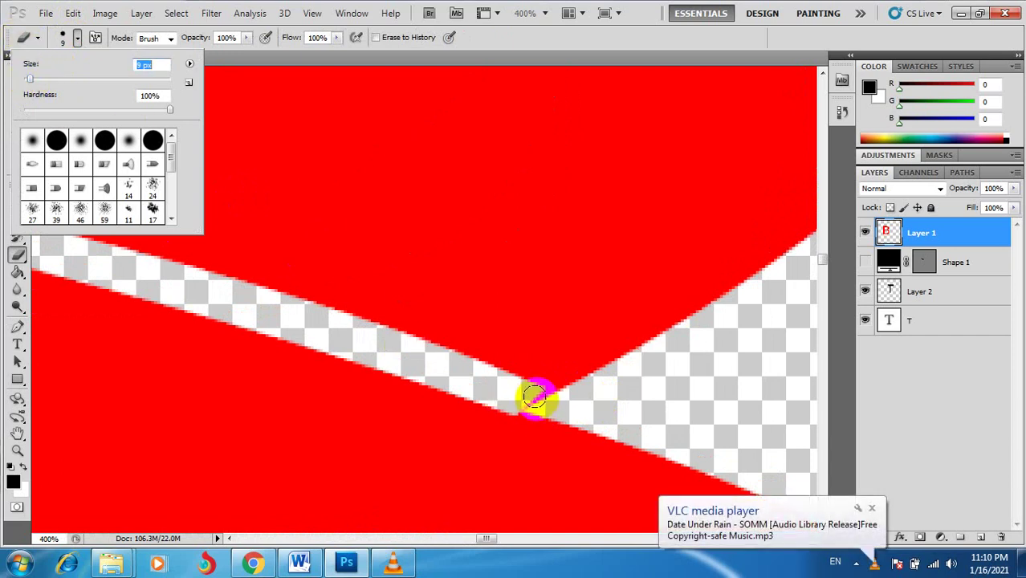
pyautogui.press('Return')
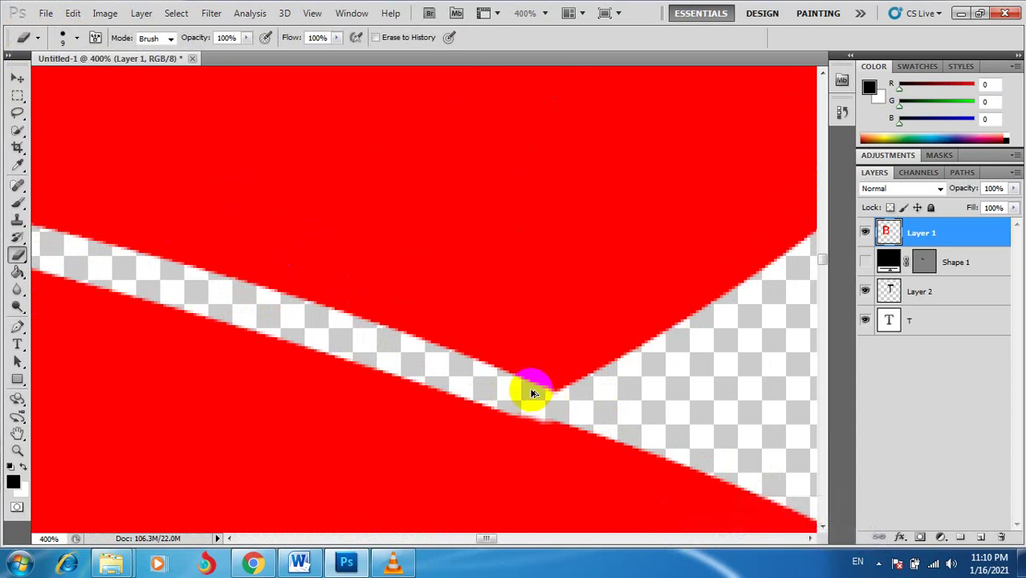
pyautogui.scroll(-2, 531, 393)
pyautogui.scroll(-2, 531, 393)
pyautogui.scroll(-2, 531, 392)
pyautogui.scroll(-1, 531, 393)
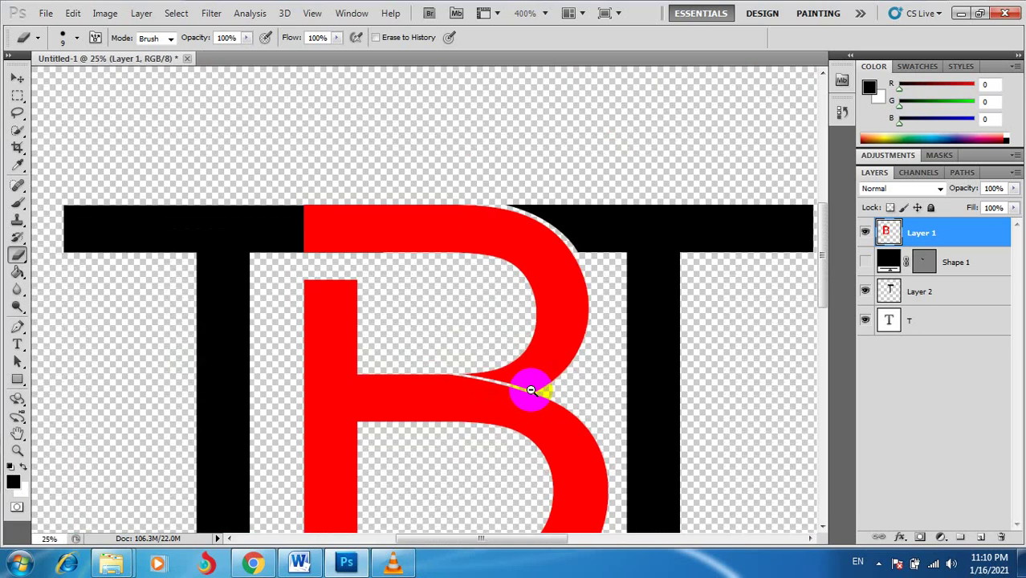
pyautogui.scroll(-1, 531, 390)
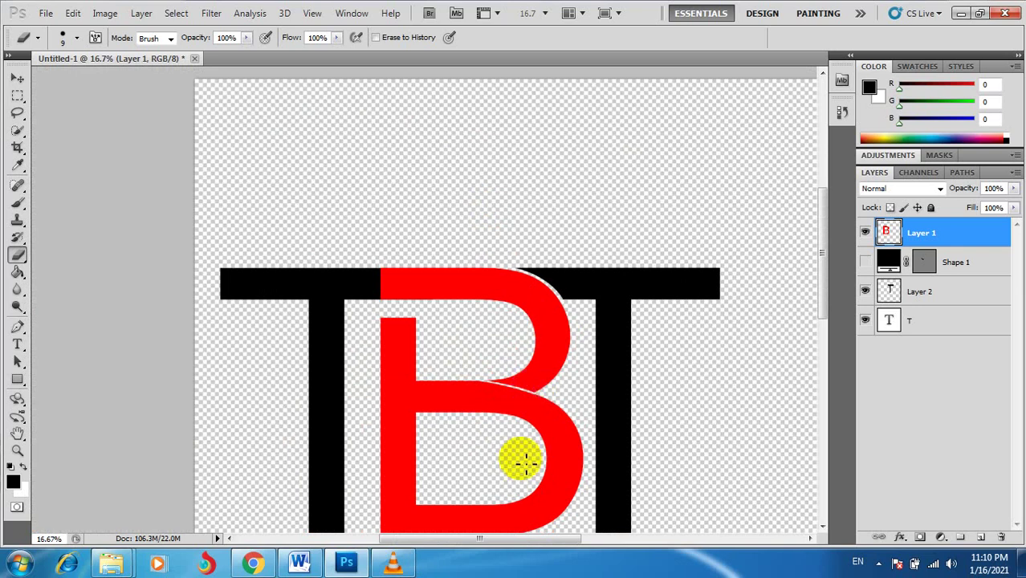
pyautogui.moveTo(561, 508); pyautogui.dragTo(548, 514)
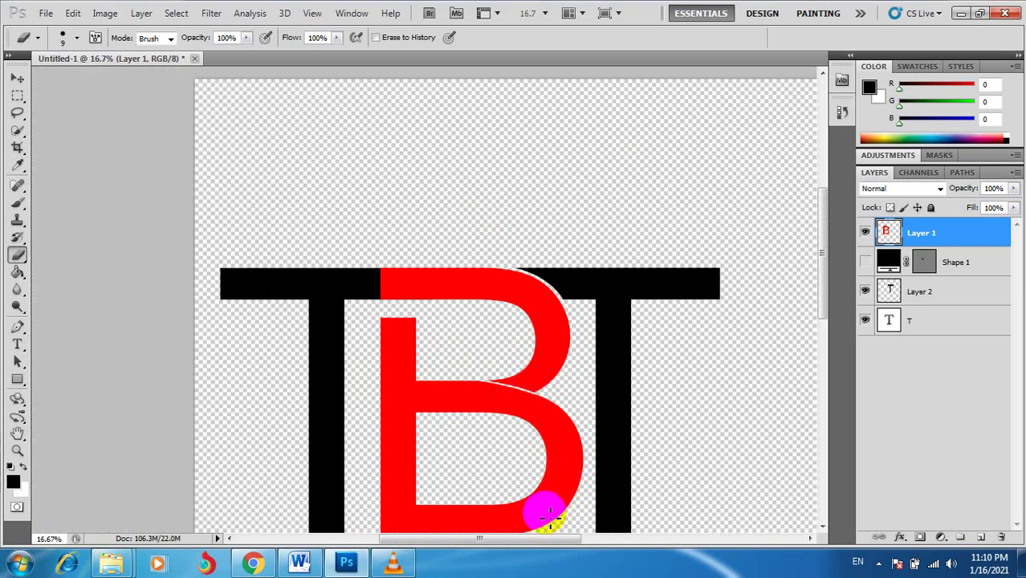
pyautogui.moveTo(546, 511); pyautogui.dragTo(511, 493)
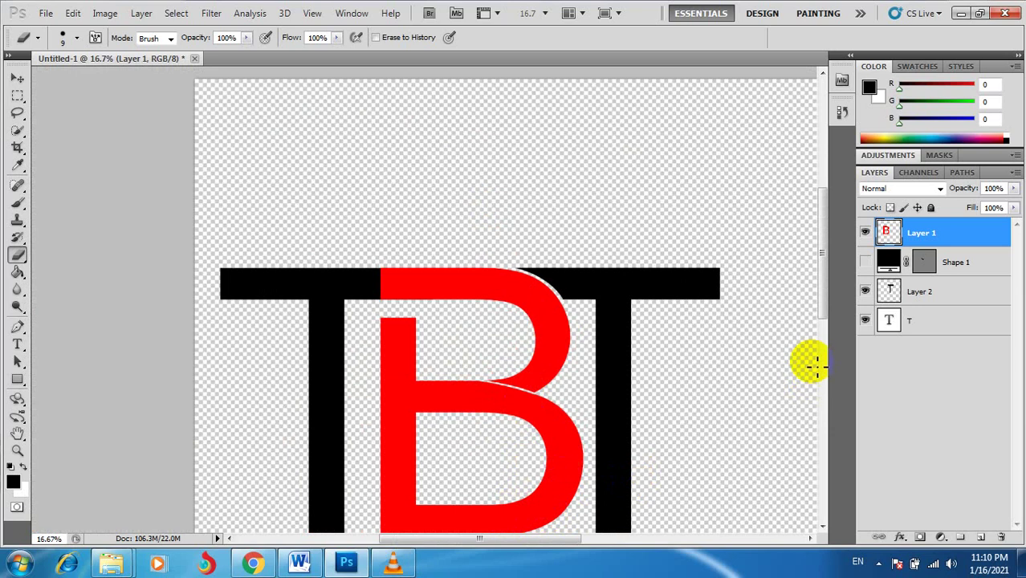
pyautogui.moveTo(820, 296); pyautogui.dragTo(821, 323)
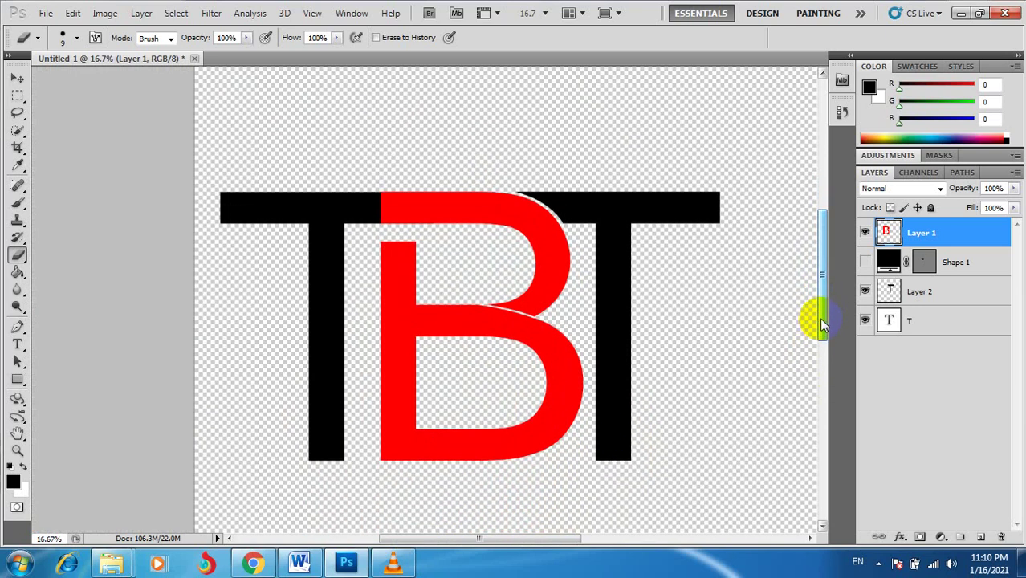
pyautogui.click(540, 408)
pyautogui.moveTo(385, 288); pyautogui.dragTo(501, 311)
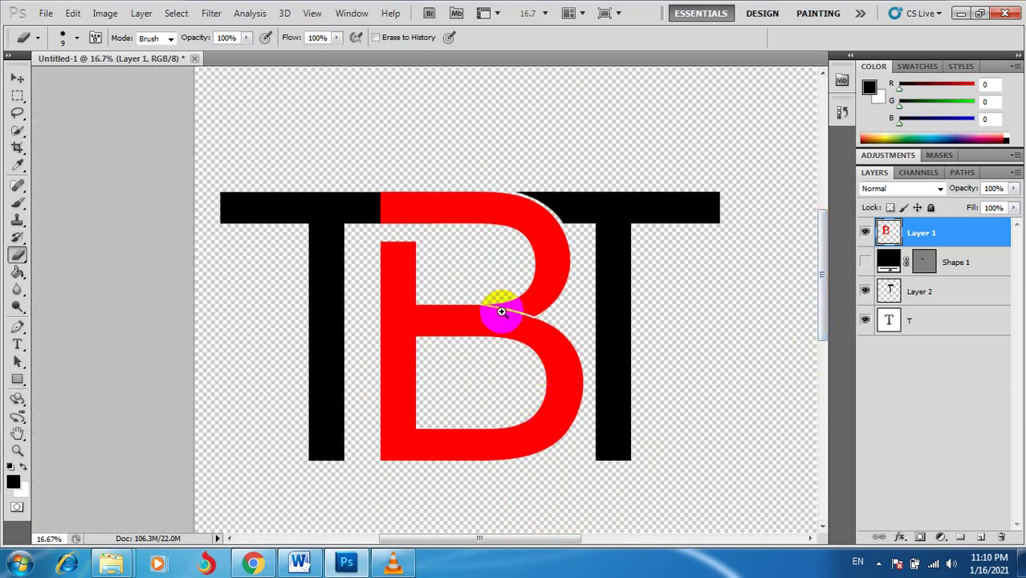
pyautogui.scroll(1, 501, 311)
pyautogui.scroll(1, 501, 312)
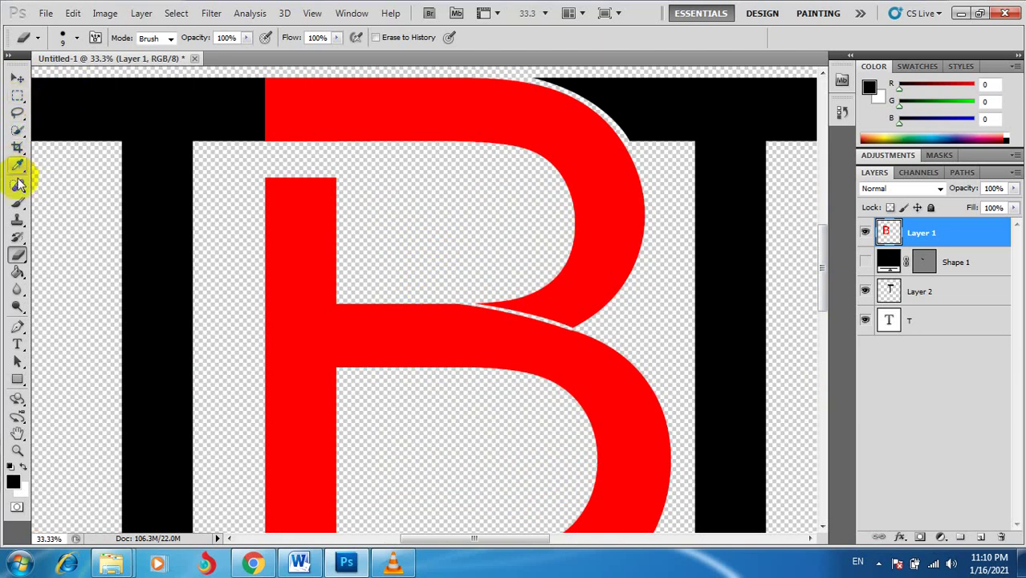
# - Magic Wand-select part of the red B and copy it to a new Layer 3
pyautogui.moveTo(18, 133); pyautogui.dragTo(44, 142)
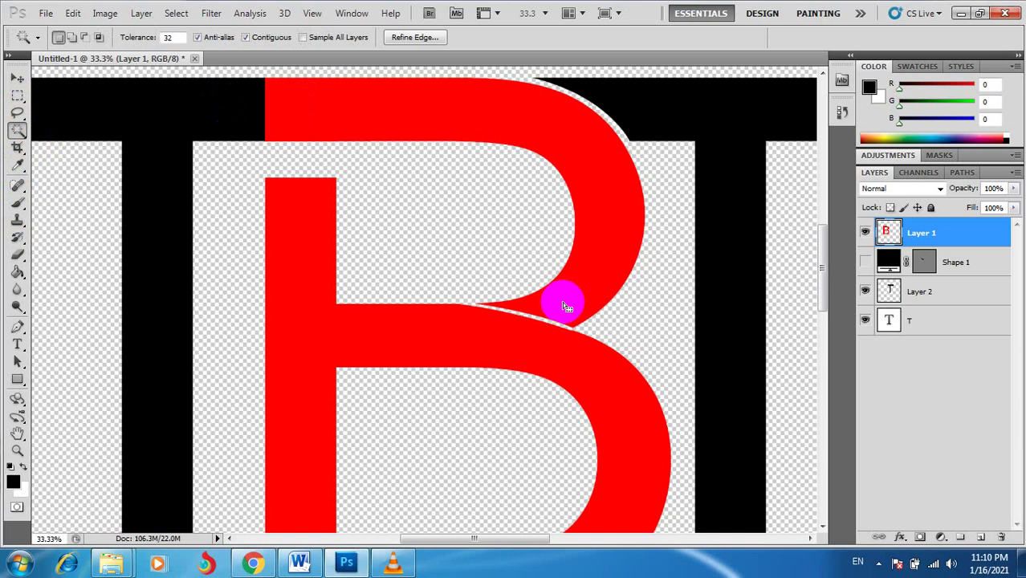
pyautogui.click(563, 303)
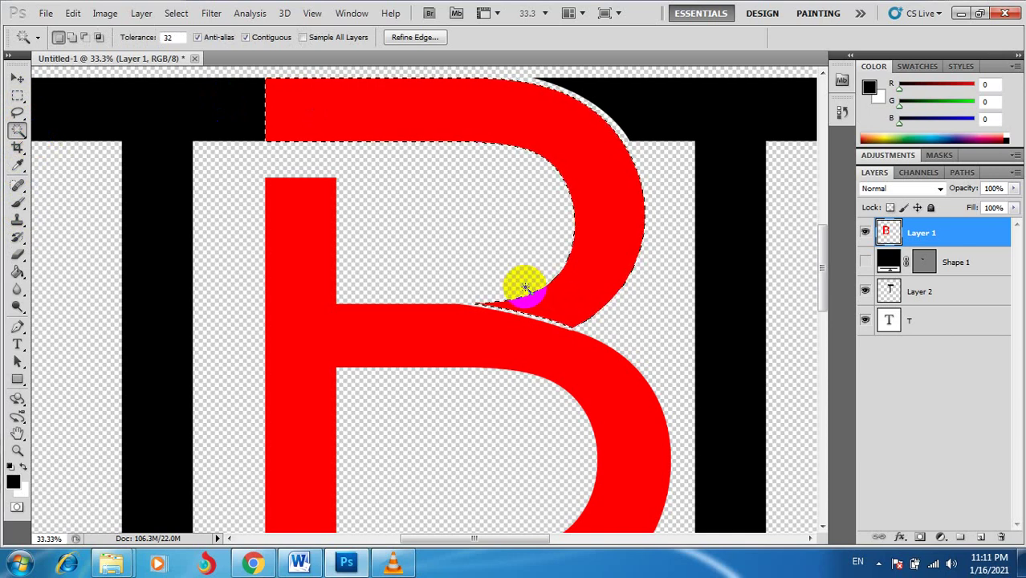
pyautogui.click(628, 293)
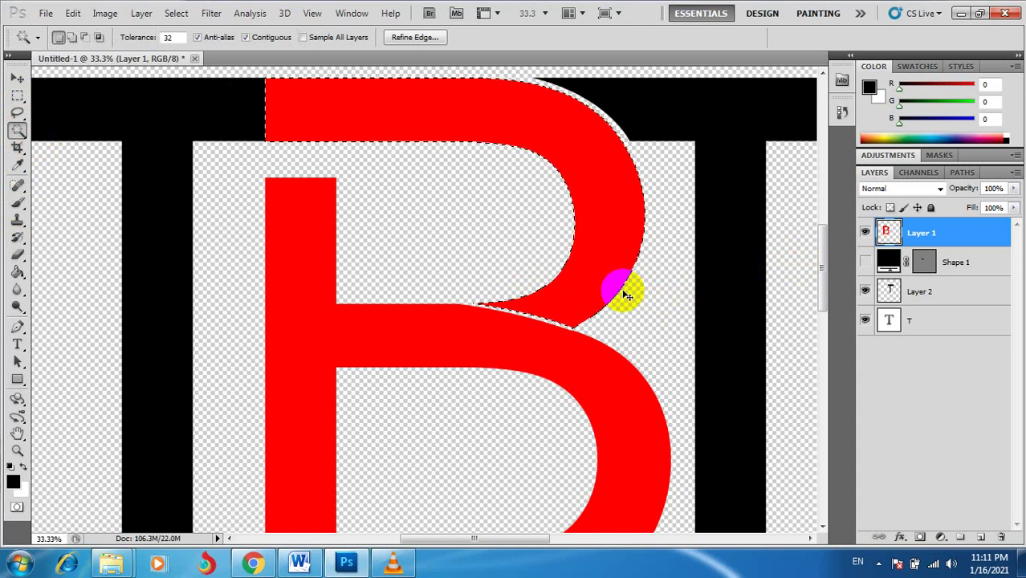
pyautogui.hotkey('ctrl', 'j')
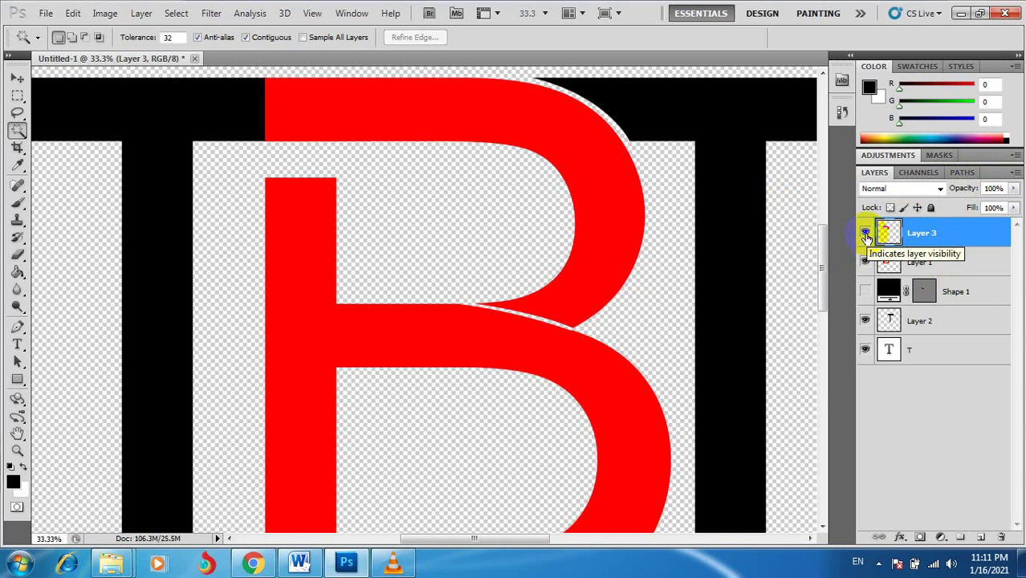
# - Nudge Layer 3's red piece up with the Move tool so the seam closes
pyautogui.moveTo(586, 341)
pyautogui.mouseDown()
pyautogui.moveTo(472, 337)
pyautogui.moveTo(595, 211)
pyautogui.mouseUp()
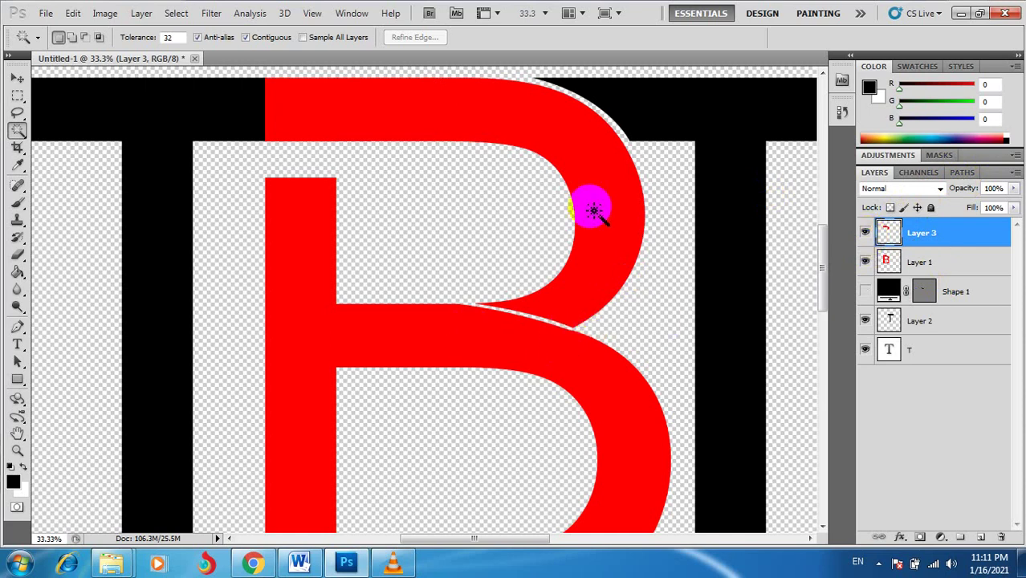
pyautogui.press('v')
pyautogui.rightClick(603, 201)
pyautogui.click(613, 210)
pyautogui.moveTo(614, 302)
pyautogui.mouseDown()
pyautogui.moveTo(619, 413)
pyautogui.moveTo(616, 389)
pyautogui.mouseUp()
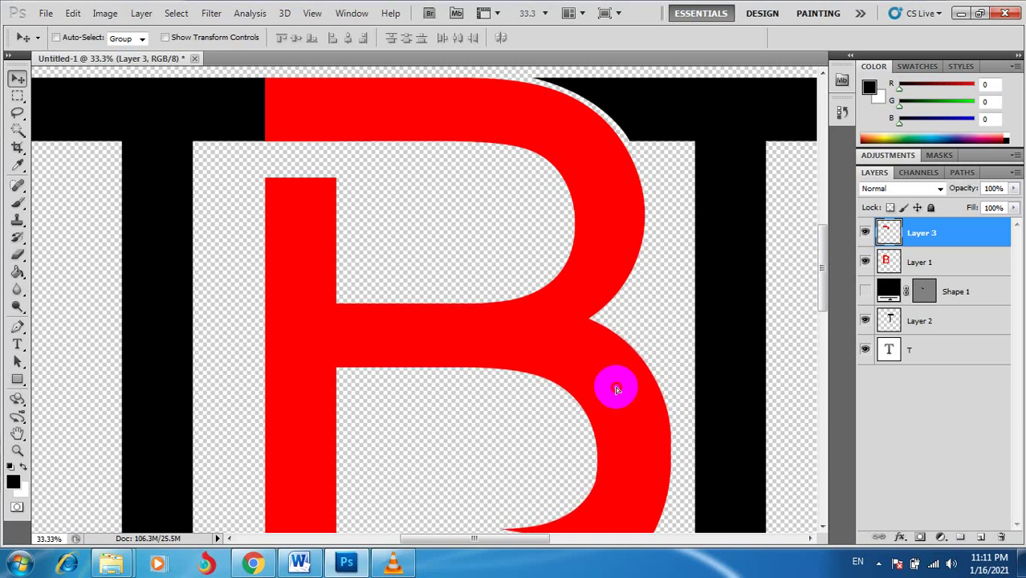
pyautogui.moveTo(617, 390); pyautogui.dragTo(617, 388)
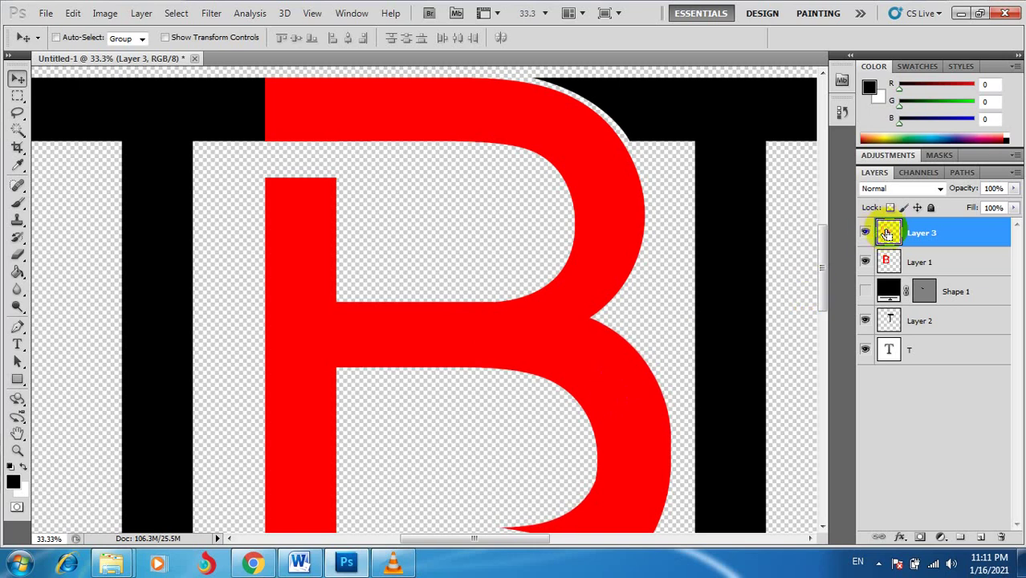
# - Cut the B's upper bowl from Layer 1 onto new Layer 4 and move it back into place
pyautogui.keyDown('ctrl'); pyautogui.click(888, 234); pyautogui.keyUp('ctrl')
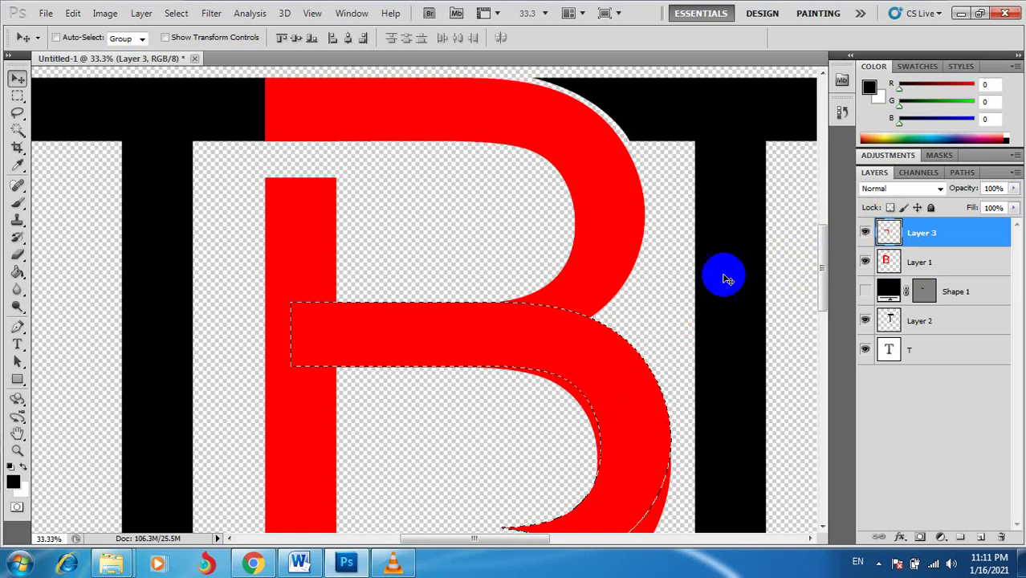
pyautogui.rightClick(596, 258)
pyautogui.click(619, 268)
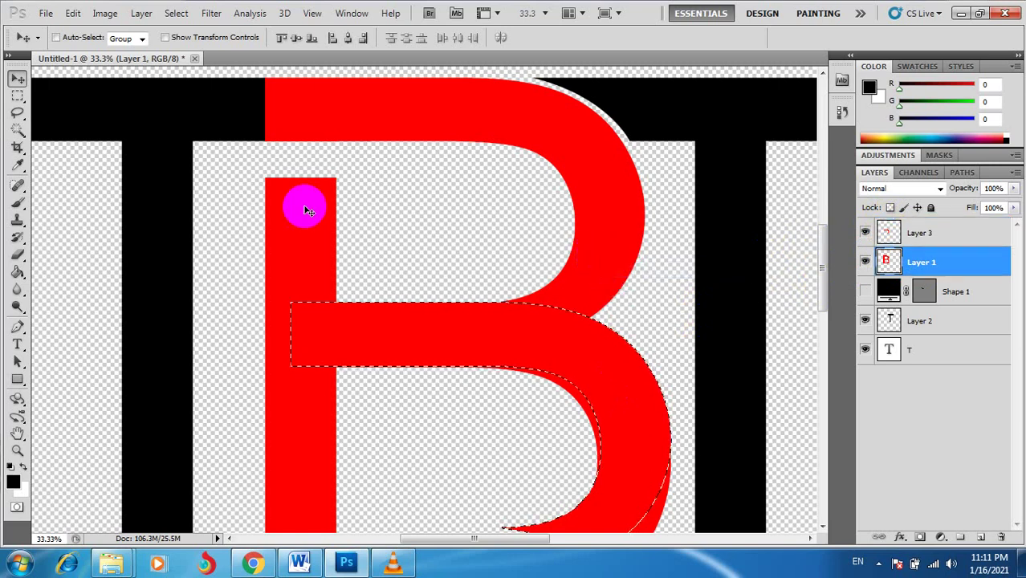
pyautogui.click(17, 130)
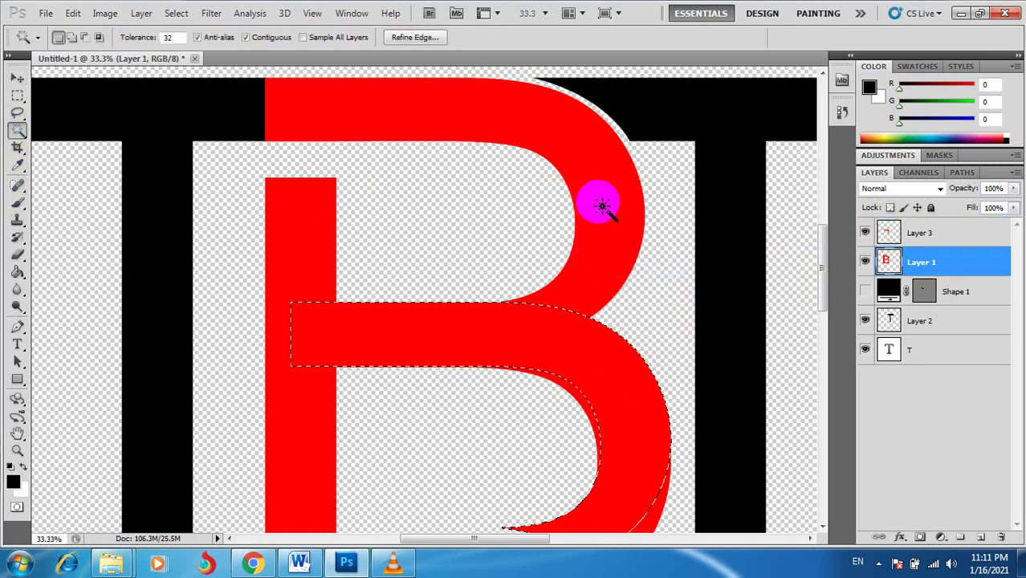
pyautogui.click(602, 207)
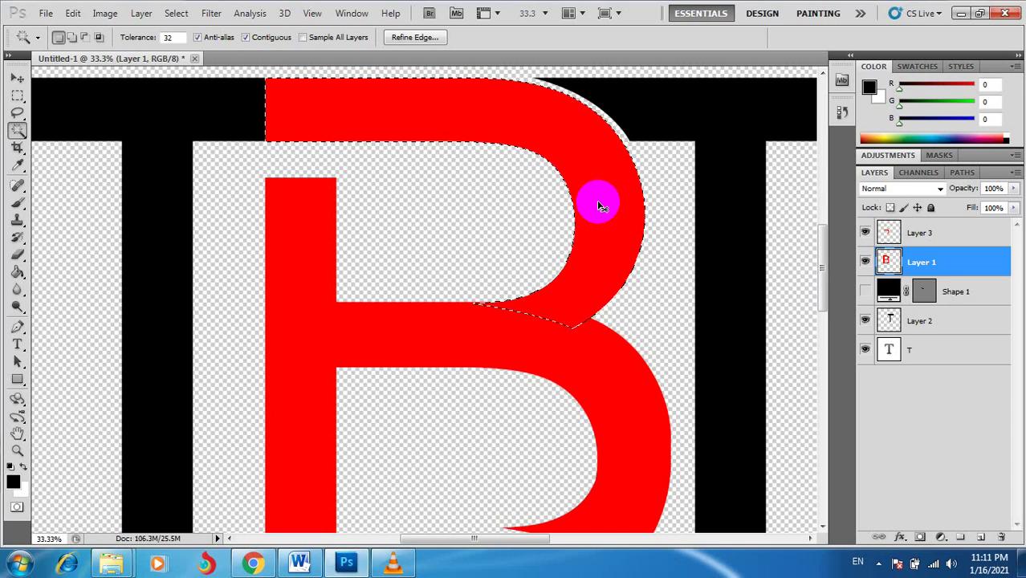
pyautogui.hotkey('ctrl', 'x')
pyautogui.hotkey('ctrl', 'v')
pyautogui.press('v')
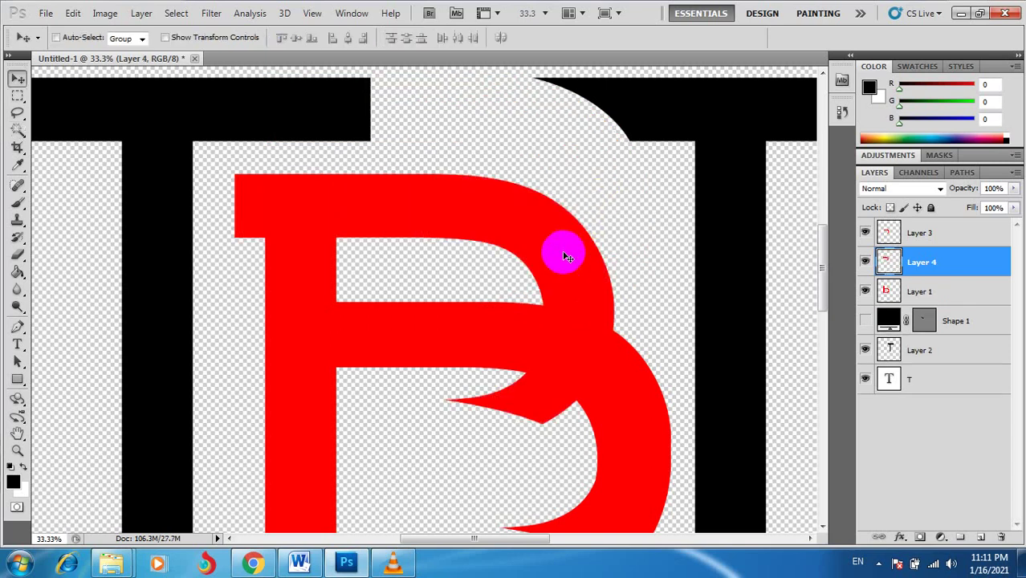
pyautogui.moveTo(566, 256); pyautogui.dragTo(589, 163)
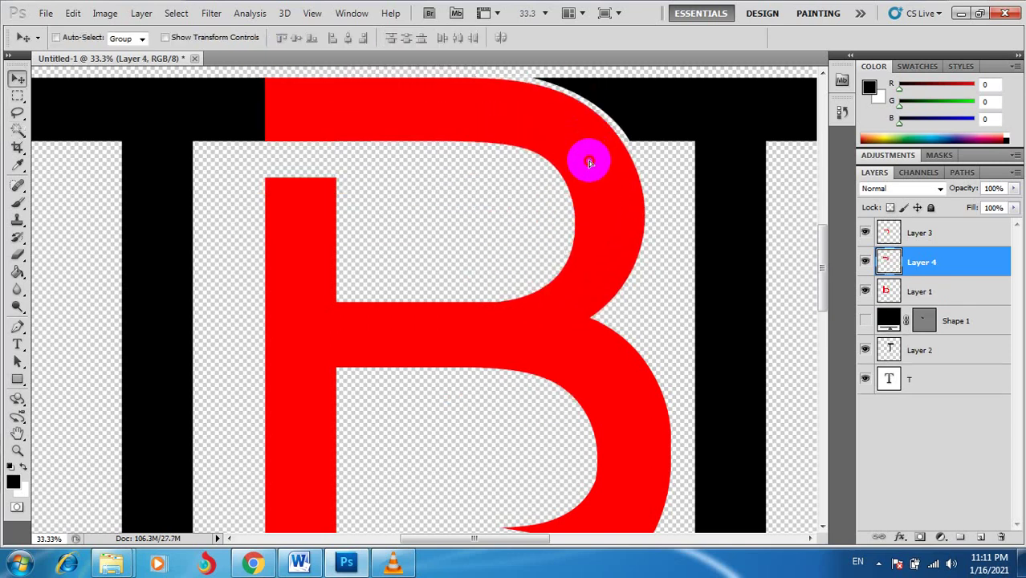
# - Toggle Layer 1 and Layer 3 visibility to check the split B pieces
pyautogui.click(895, 239)
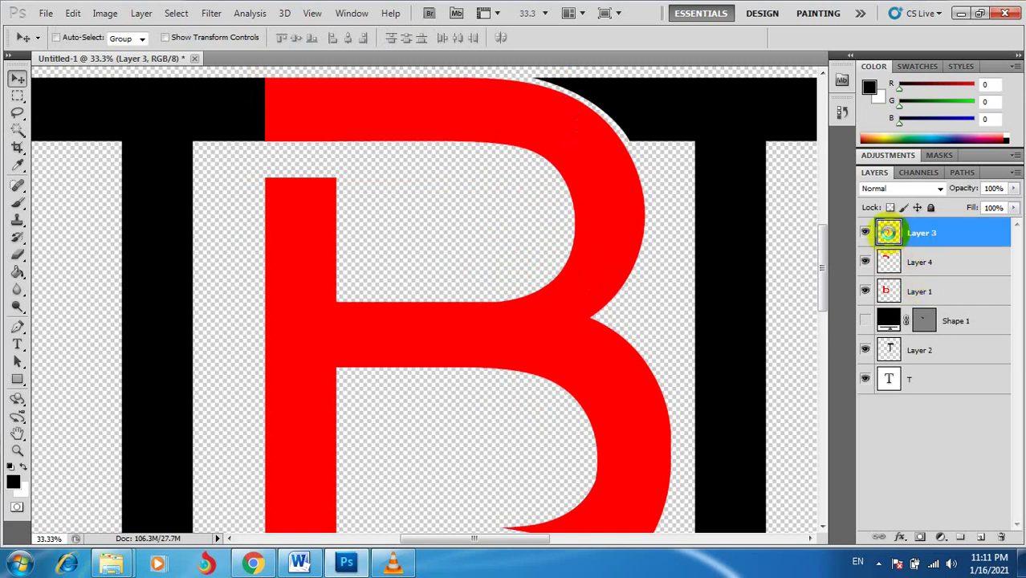
pyautogui.click(917, 270)
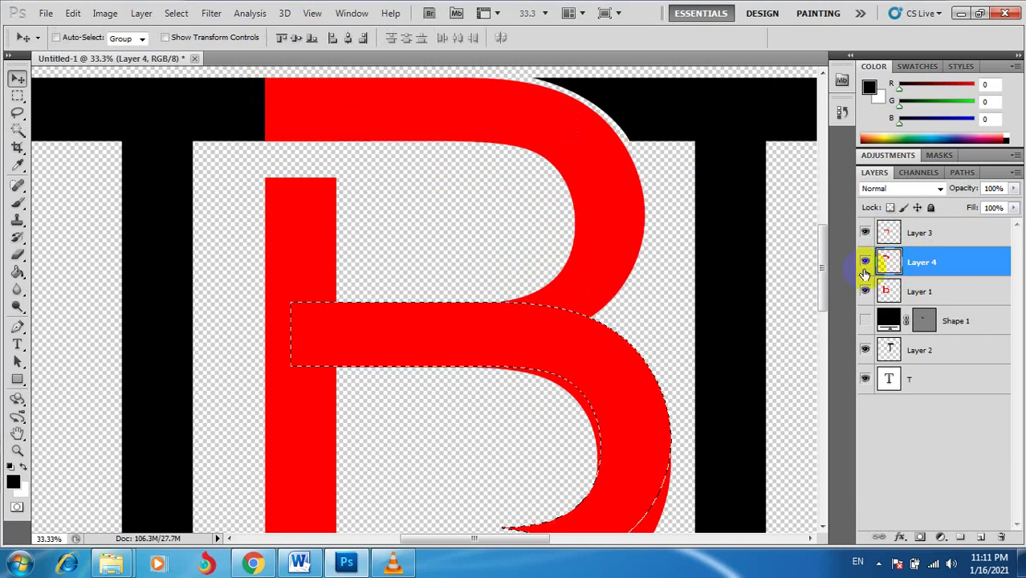
pyautogui.click(865, 290)
pyautogui.click(865, 290)
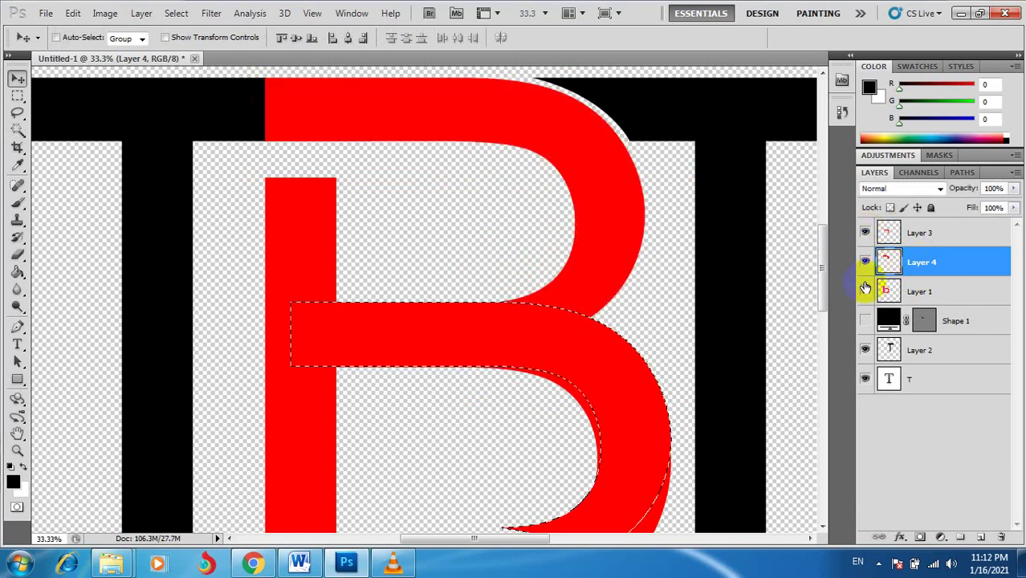
pyautogui.click(865, 233)
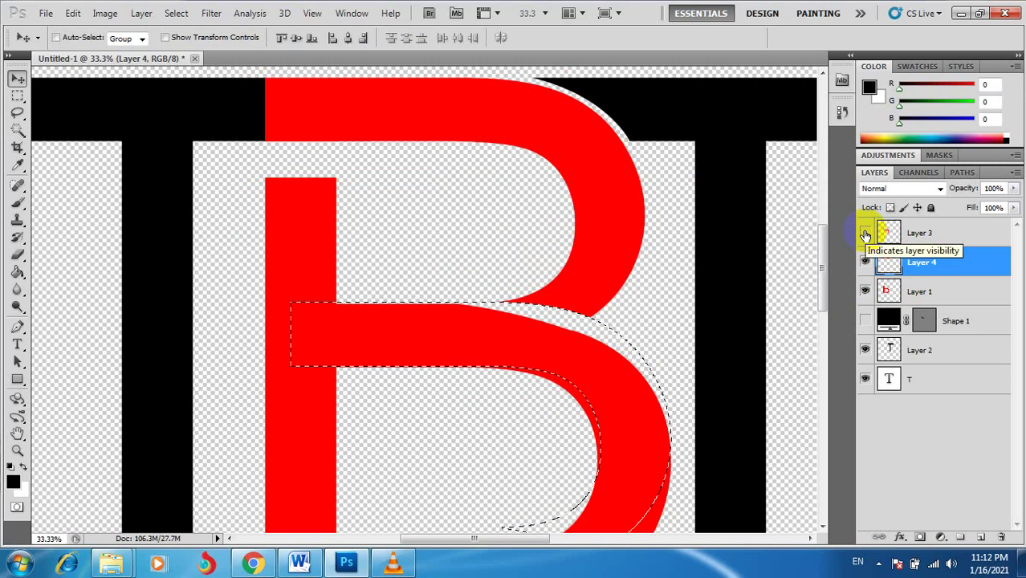
pyautogui.click(866, 233)
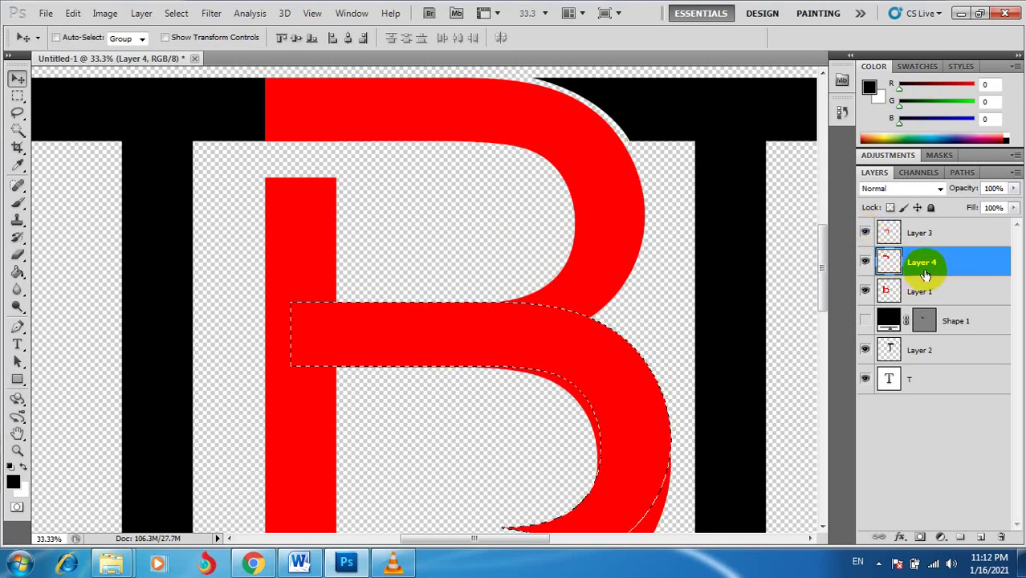
# - Deselect and nudge Layer 4's top stroke into alignment with Shift+arrow keys
pyautogui.hotkey('ctrl', 'd')
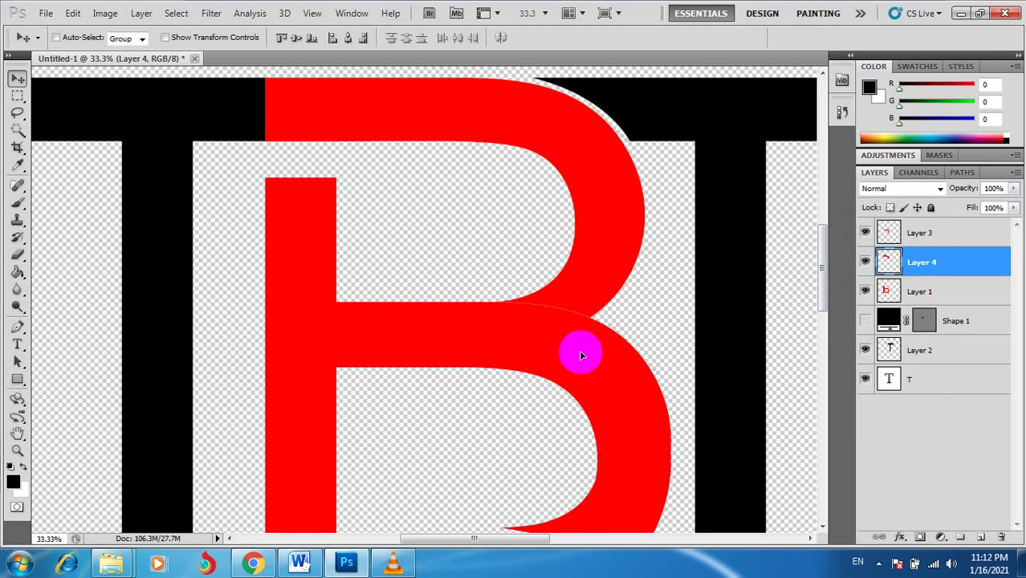
pyautogui.hotkey('ctrl', 'd')
pyautogui.hotkey('shift', 'Down')
pyautogui.hotkey('shift', 'Down')
pyautogui.hotkey('shift', 'Down')
# - Nudge Layer 3's middle bar and lower curve into line, then make Layer 1 active again
pyautogui.hotkey('shift', 'Down')
pyautogui.hotkey('shift', 'Down')
pyautogui.hotkey('shift', 'Down')
pyautogui.hotkey('shift', 'Up')
pyautogui.hotkey('shift', 'Up')
pyautogui.hotkey('shift', 'Up')
pyautogui.rightClick(564, 366)
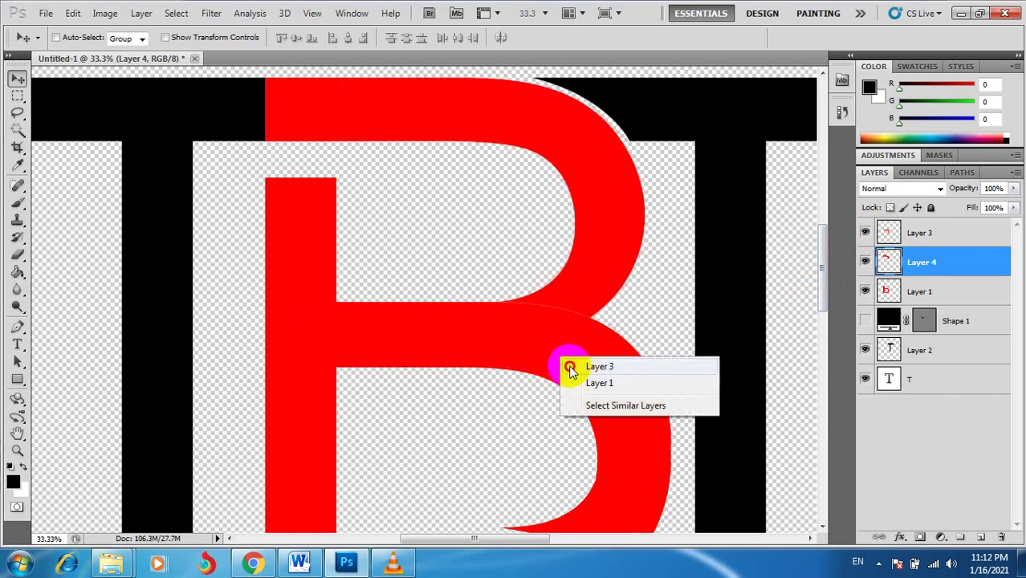
pyautogui.click(570, 362)
pyautogui.hotkey('shift', 'Down')
pyautogui.hotkey('shift', 'Down')
pyautogui.hotkey('shift', 'Down')
pyautogui.hotkey('shift', 'Up')
pyautogui.hotkey('shift', 'Up')
pyautogui.hotkey('shift', 'Up')
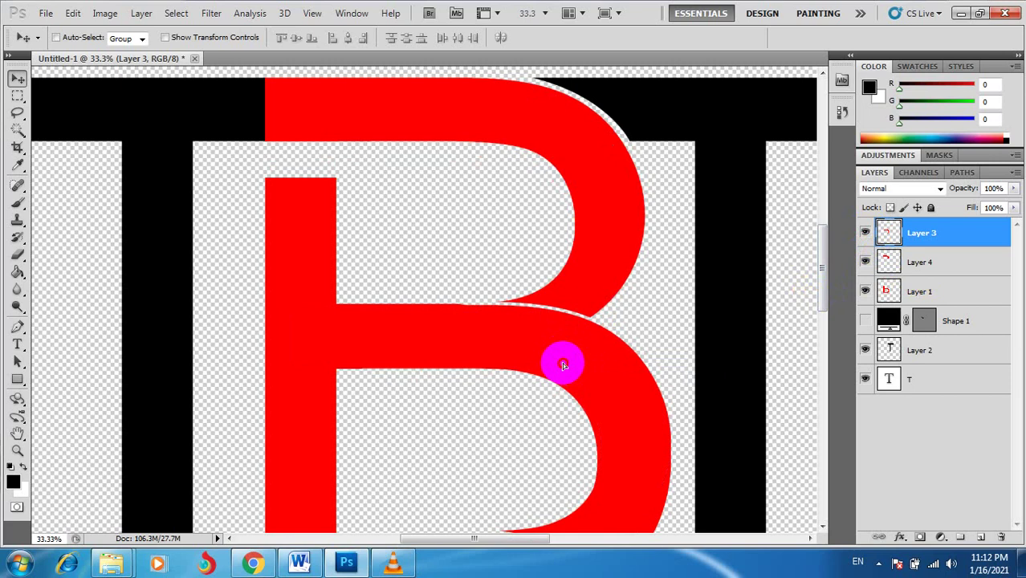
pyautogui.hotkey('shift', 'Up')
pyautogui.hotkey('shift', 'Up')
pyautogui.hotkey('shift', 'Down')
pyautogui.hotkey('shift', 'Down')
pyautogui.hotkey('shift', 'Up')
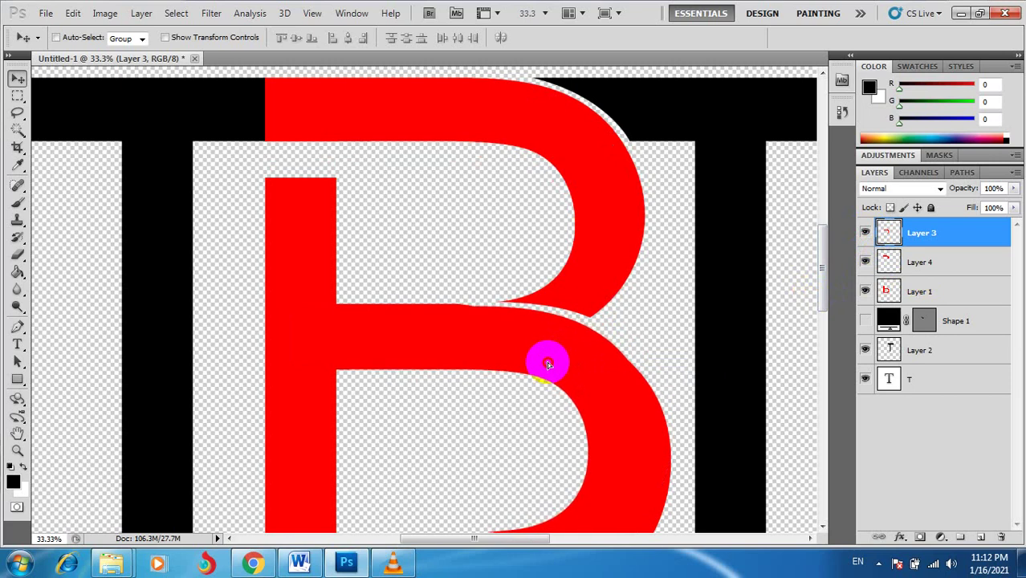
pyautogui.hotkey('shift', 'Up')
pyautogui.hotkey('shift', 'Down')
pyautogui.hotkey('shift', 'Down')
pyautogui.hotkey('shift', 'Down')
pyautogui.hotkey('shift', 'Down')
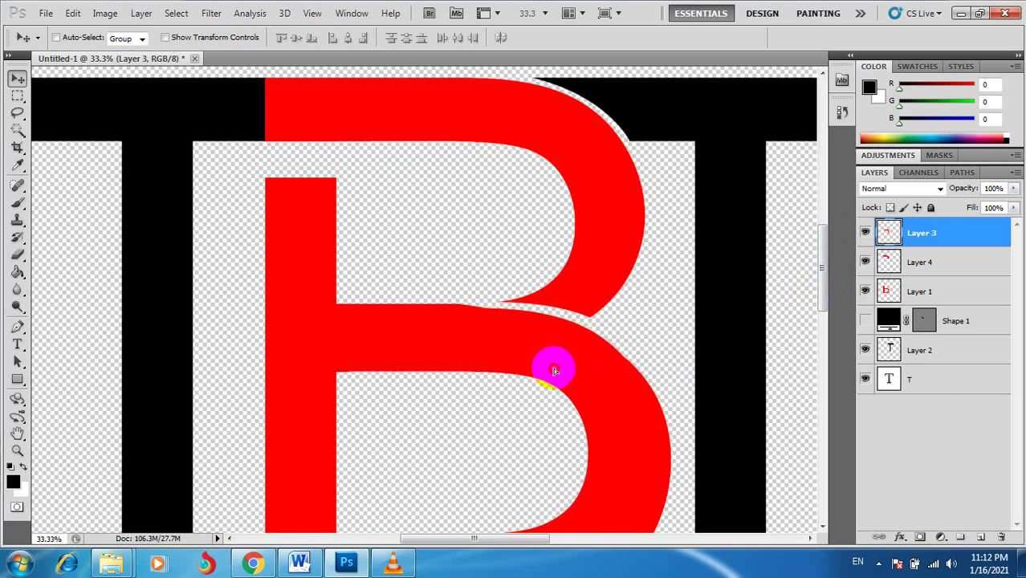
pyautogui.hotkey('shift', 'Down')
pyautogui.hotkey('shift', 'Up')
pyautogui.hotkey('shift', 'Up')
pyautogui.rightClick(306, 310)
pyautogui.click(325, 317)
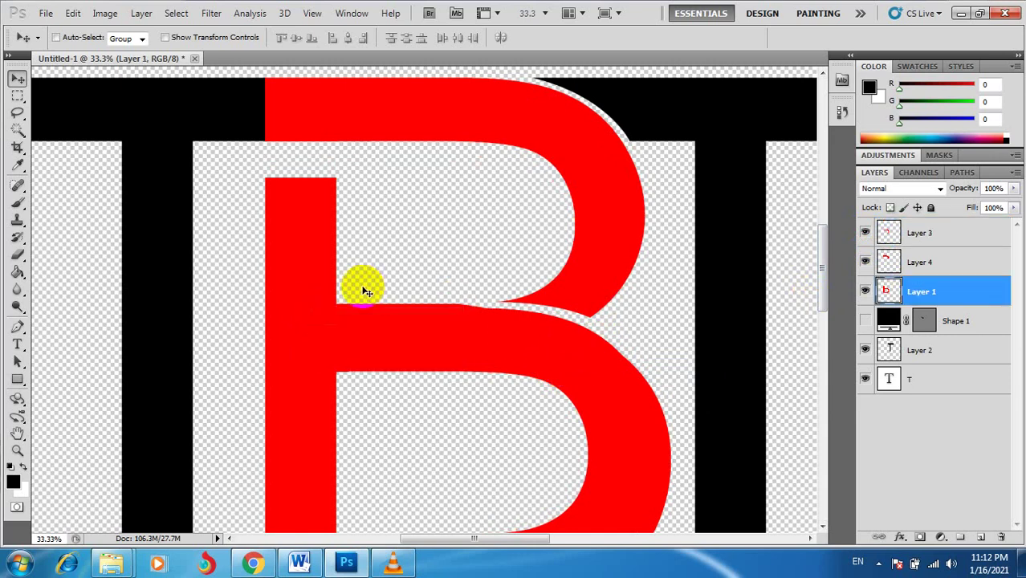
pyautogui.press('m')
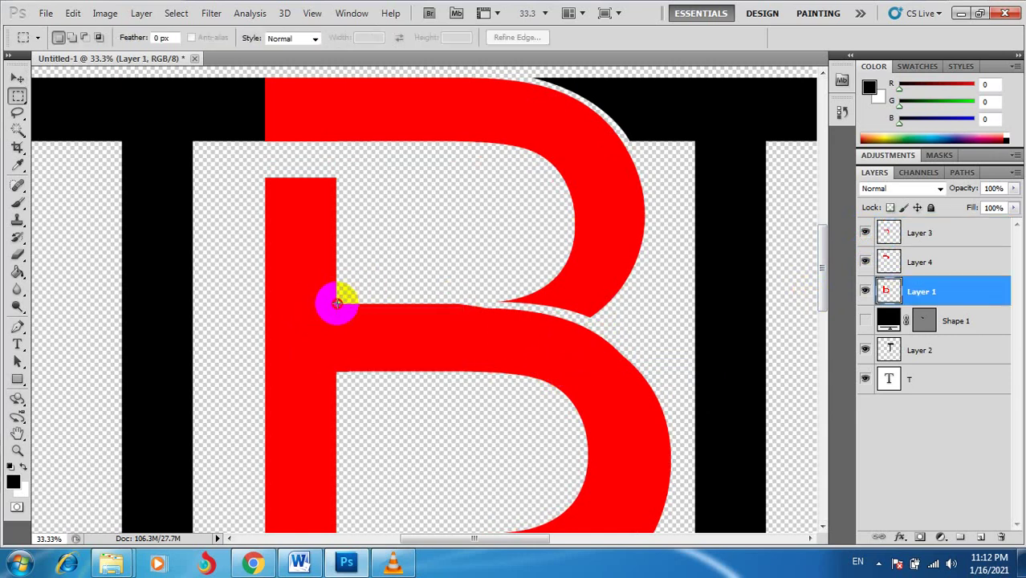
pyautogui.moveTo(337, 294); pyautogui.dragTo(610, 330)
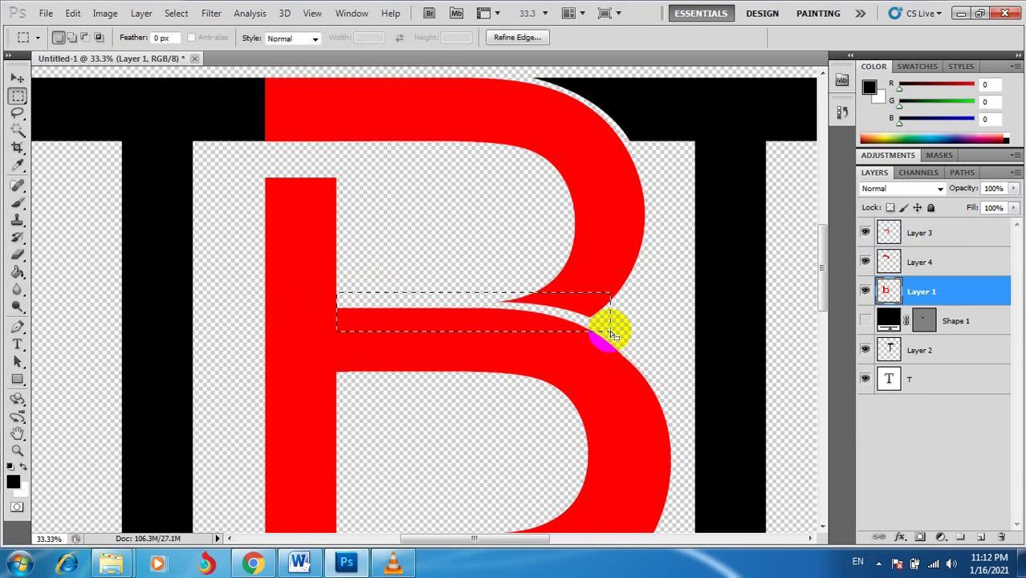
pyautogui.click(715, 286)
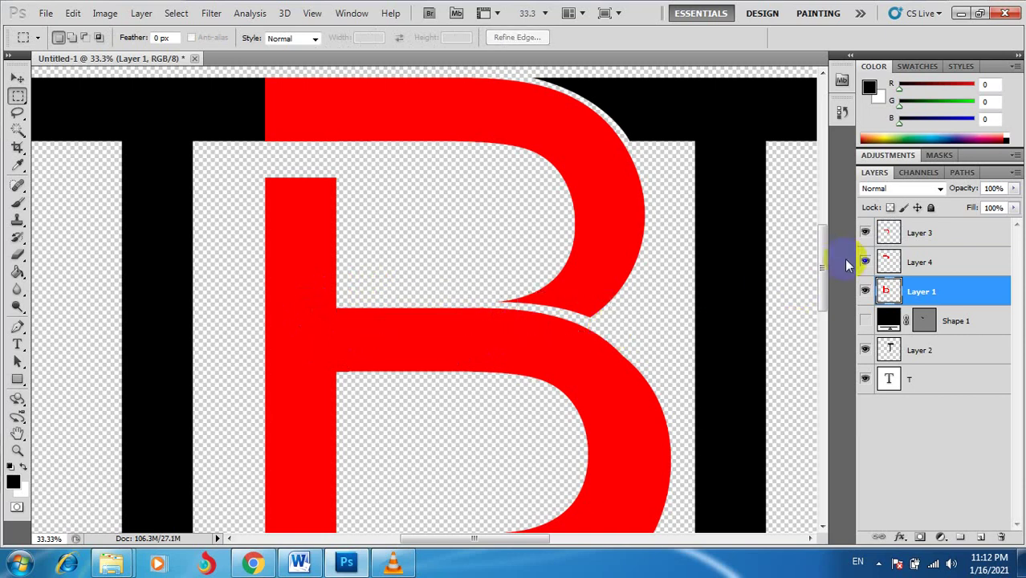
pyautogui.moveTo(823, 262); pyautogui.dragTo(820, 287)
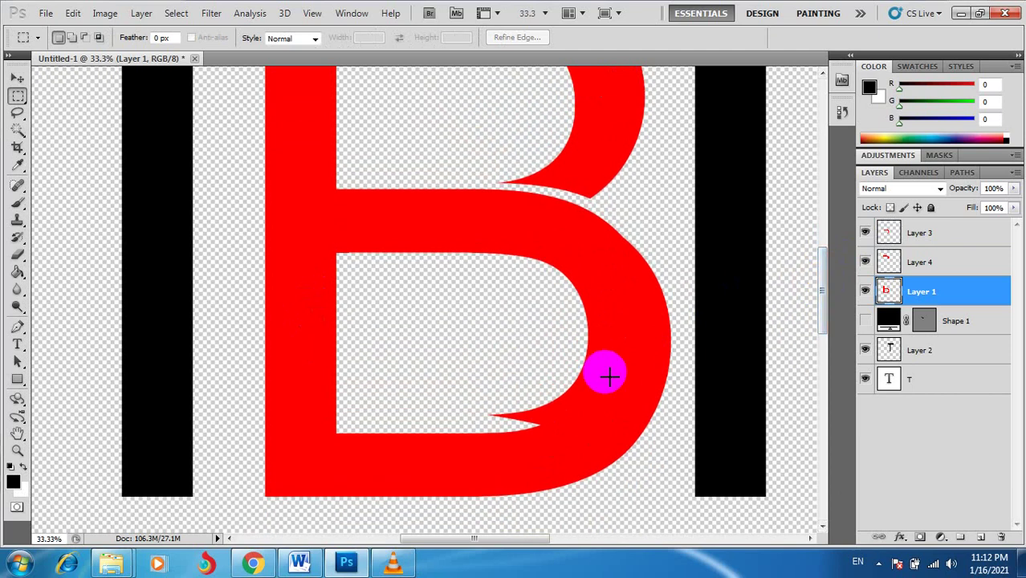
pyautogui.click(488, 428)
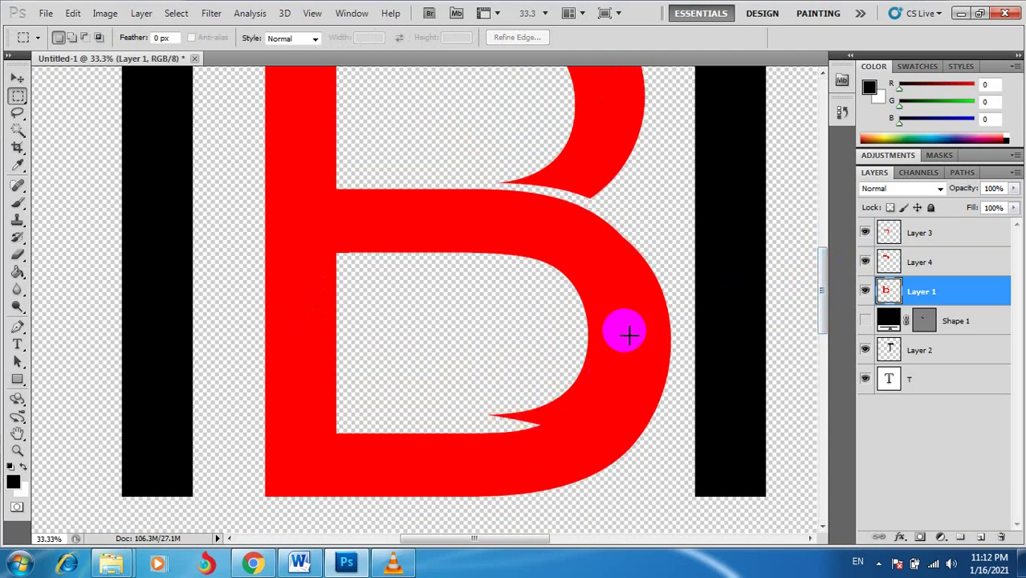
pyautogui.keyDown('ctrl'); pyautogui.click(567, 286); pyautogui.keyUp('ctrl')
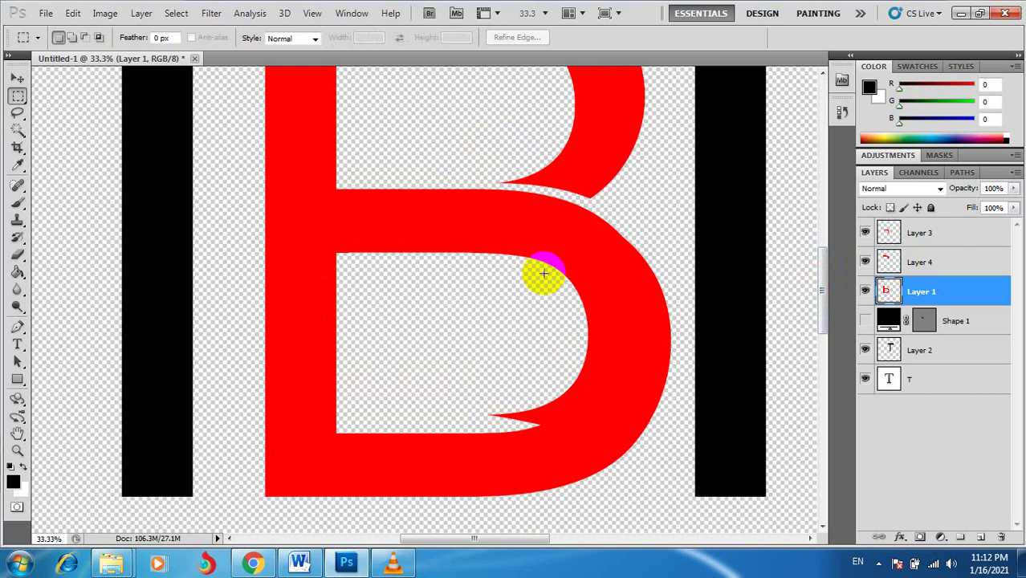
pyautogui.moveTo(499, 285); pyautogui.dragTo(687, 465)
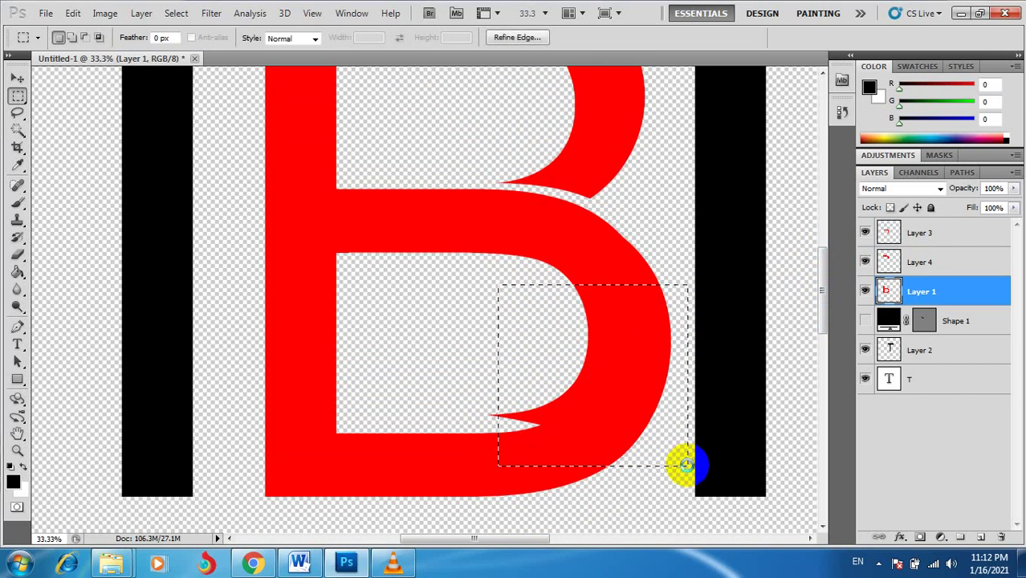
pyautogui.press('Delete')
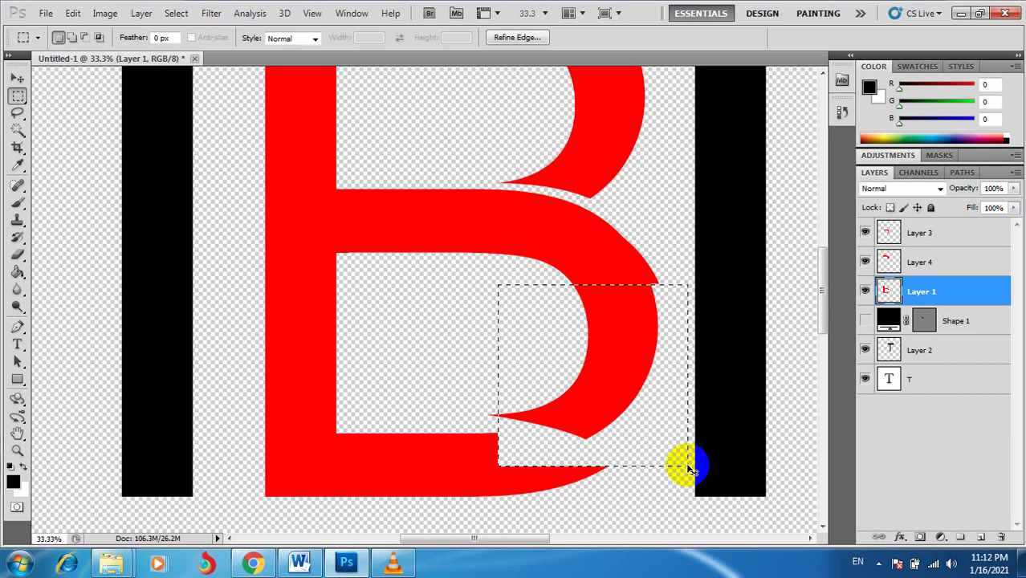
pyautogui.hotkey('ctrl', 'z')
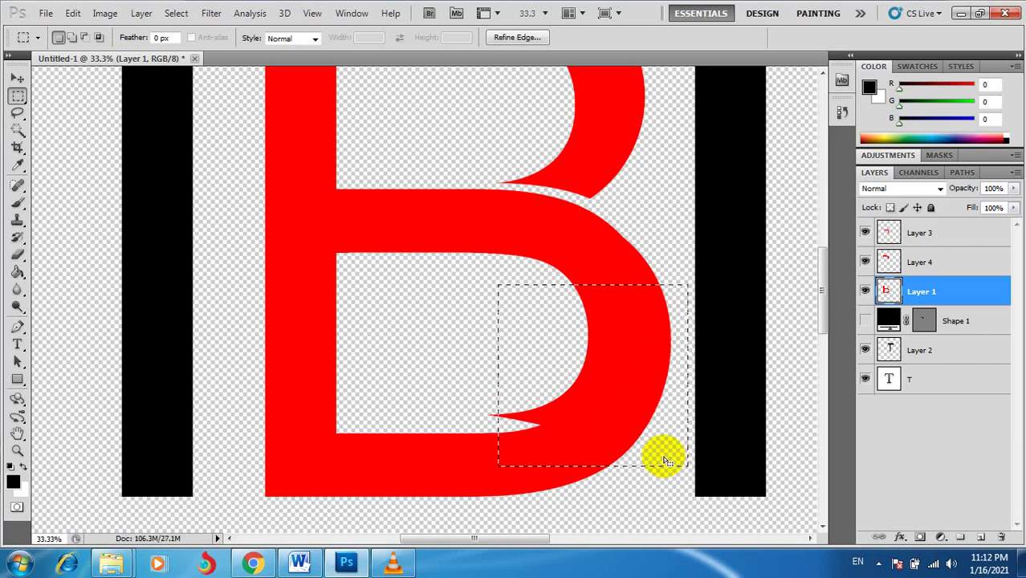
pyautogui.click(618, 430)
pyautogui.press('v')
# - Try rectangular marquee selections around the lower bowl's inner hook on Layer 4
pyautogui.rightClick(629, 321)
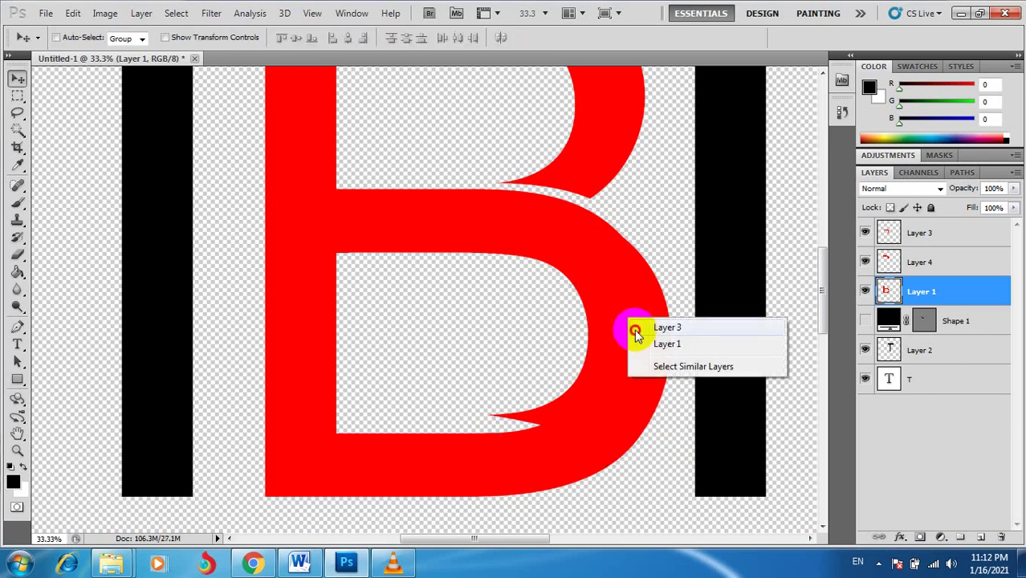
pyautogui.click(666, 328)
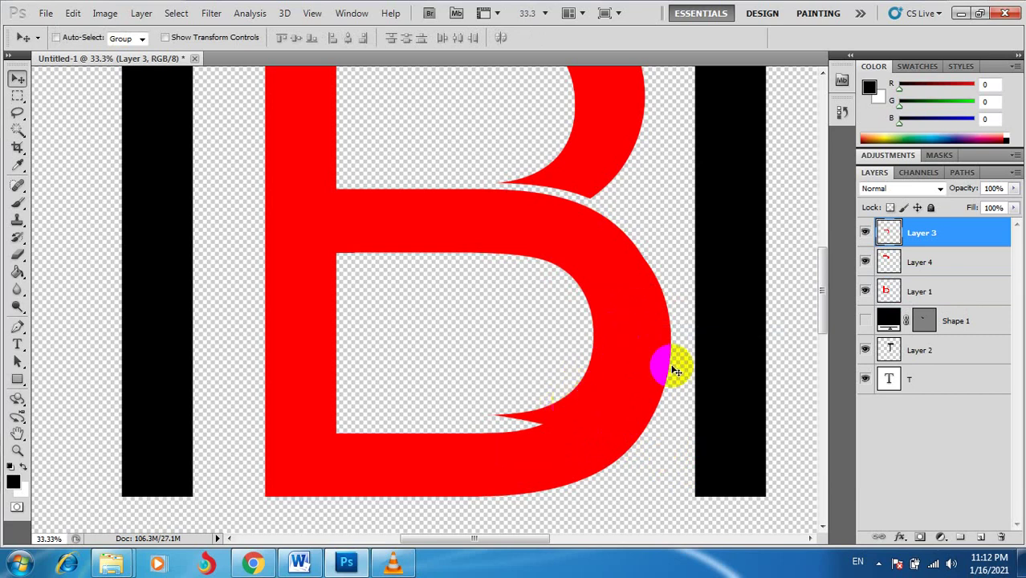
pyautogui.click(923, 270)
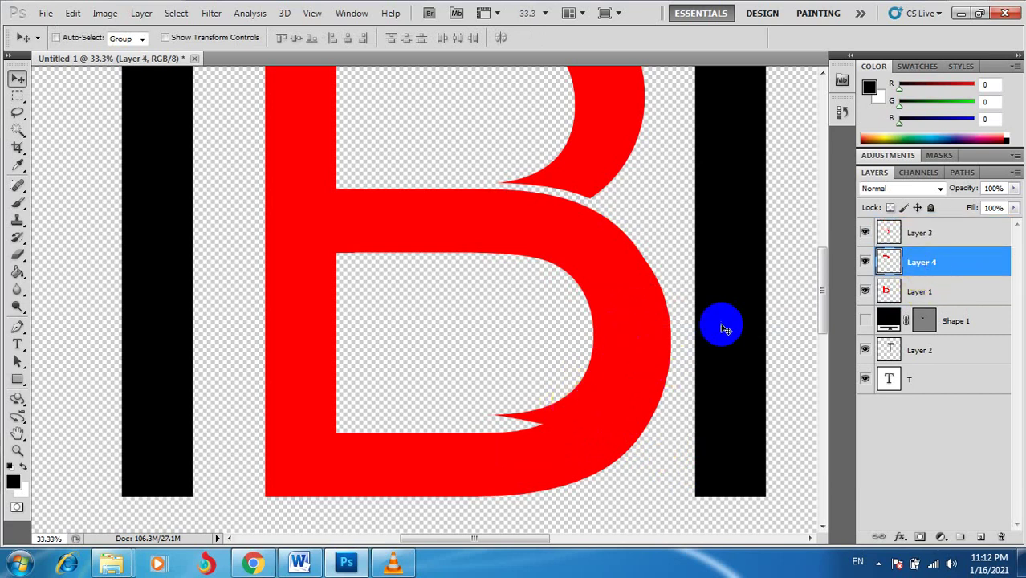
pyautogui.press('m')
pyautogui.moveTo(483, 307); pyautogui.dragTo(598, 449)
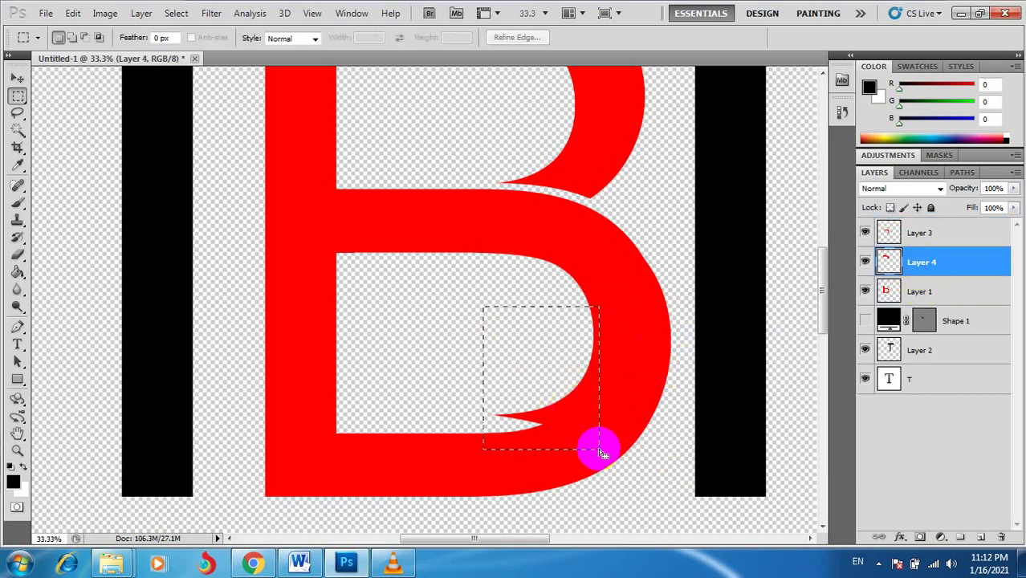
pyautogui.click(651, 459)
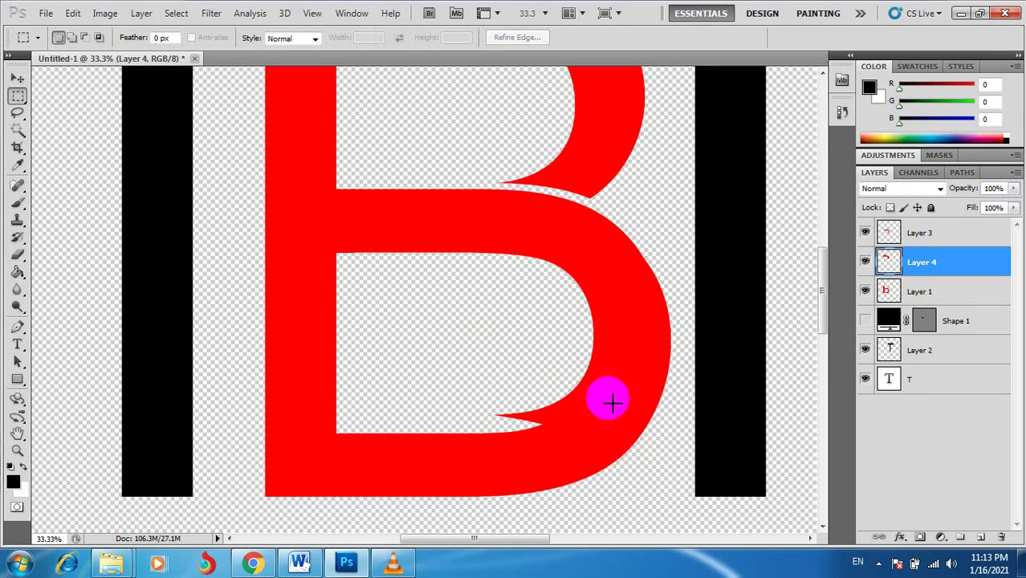
pyautogui.moveTo(507, 313); pyautogui.dragTo(688, 440)
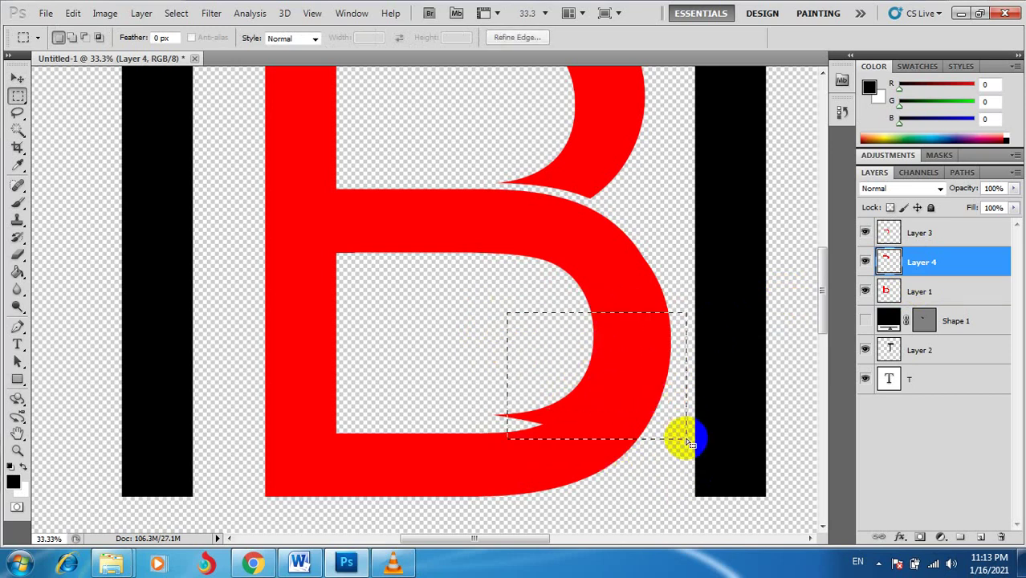
pyautogui.click(688, 440)
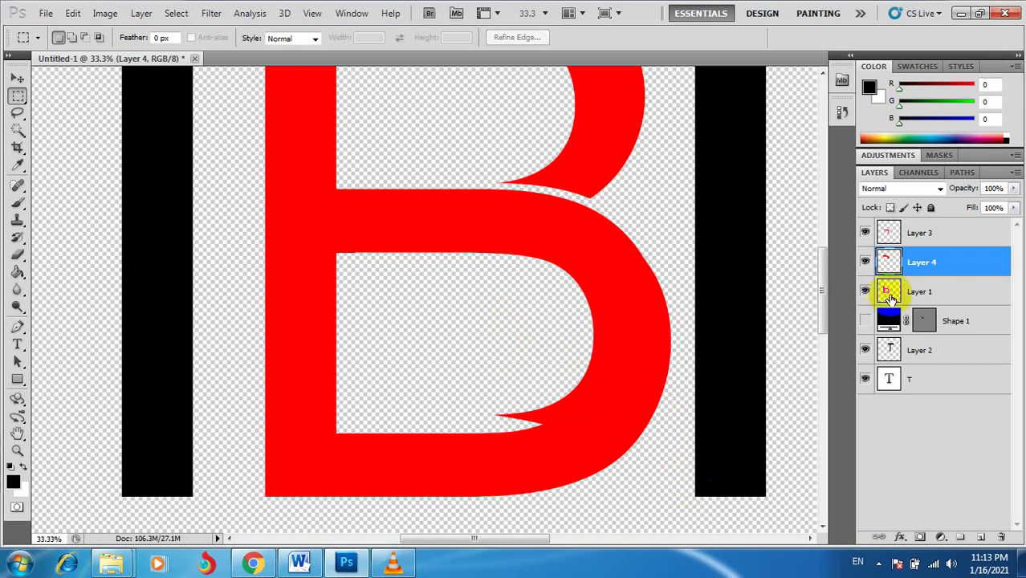
pyautogui.keyDown('ctrl'); pyautogui.click(889, 265); pyautogui.keyUp('ctrl')
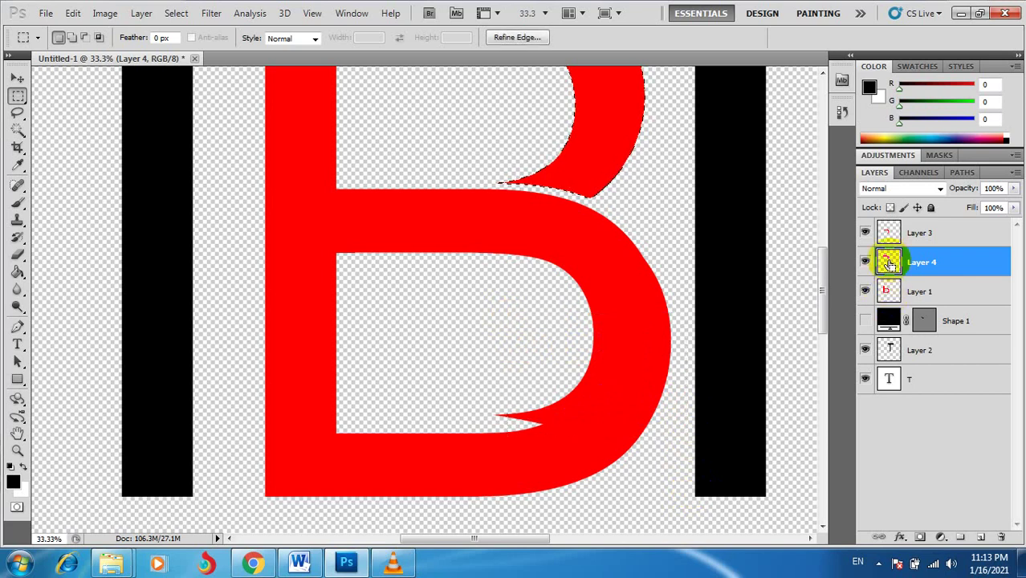
pyautogui.hotkey('ctrl', 'd')
# - Delete the sharp spike inside the B's lower bowl on Layer 3
pyautogui.click(894, 232)
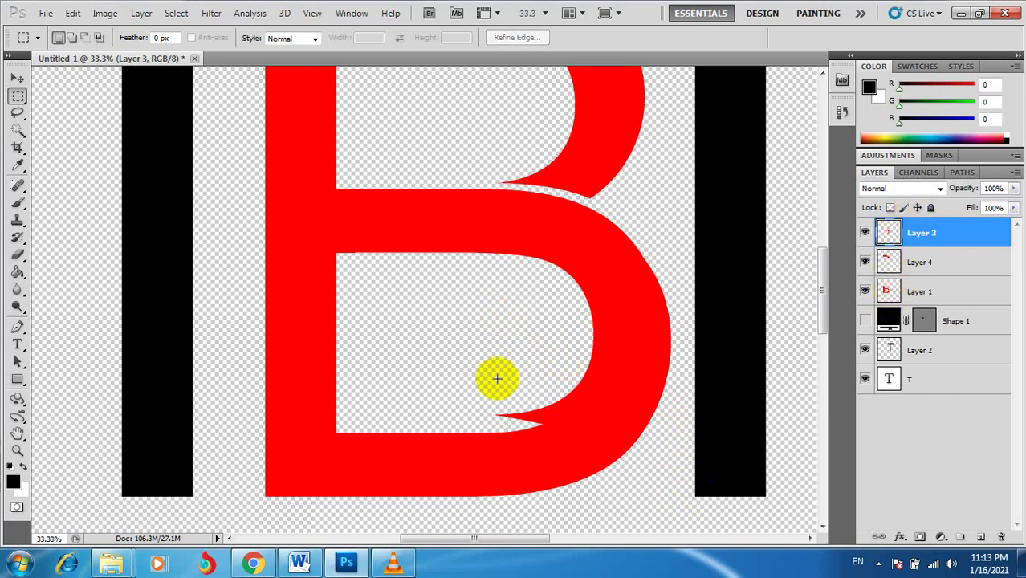
pyautogui.moveTo(443, 359); pyautogui.dragTo(669, 463)
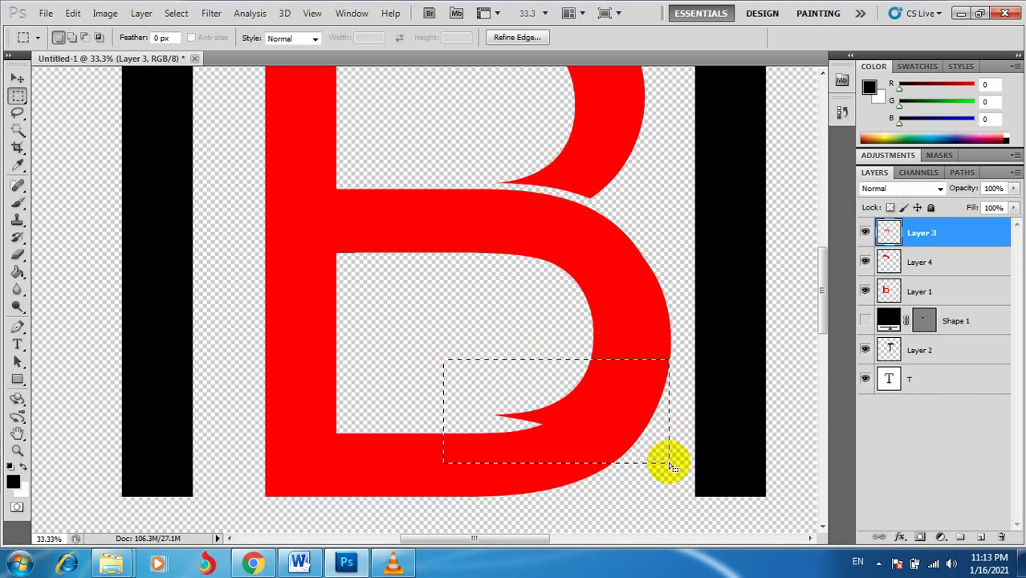
pyautogui.press('Delete')
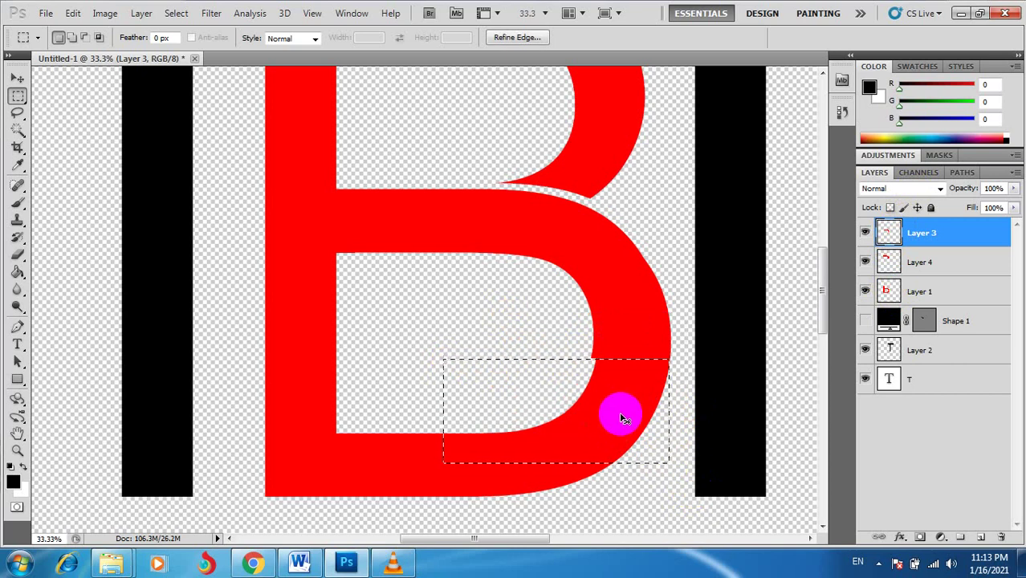
pyautogui.click(618, 413)
pyautogui.click(509, 255)
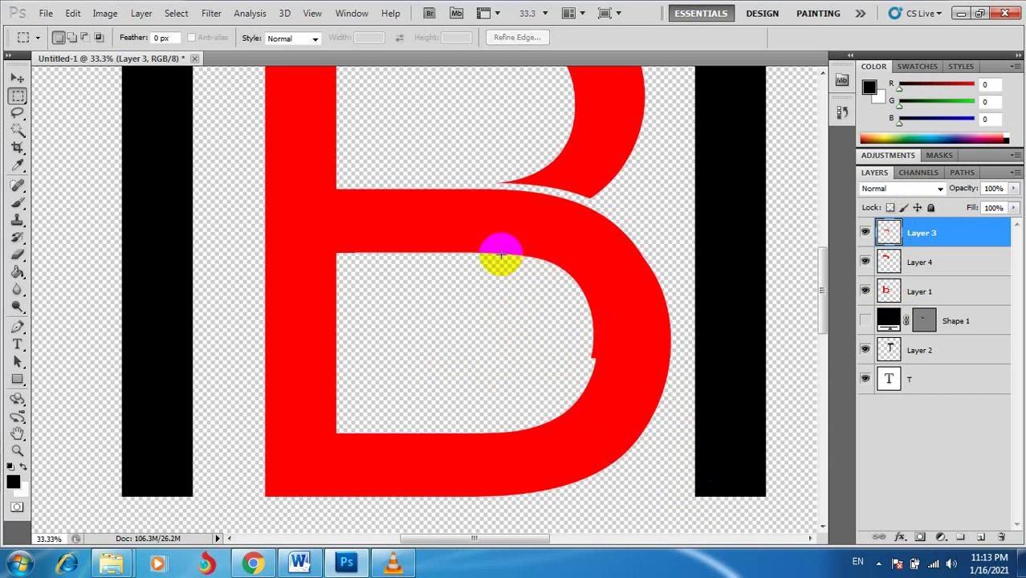
pyautogui.moveTo(500, 256); pyautogui.dragTo(692, 455)
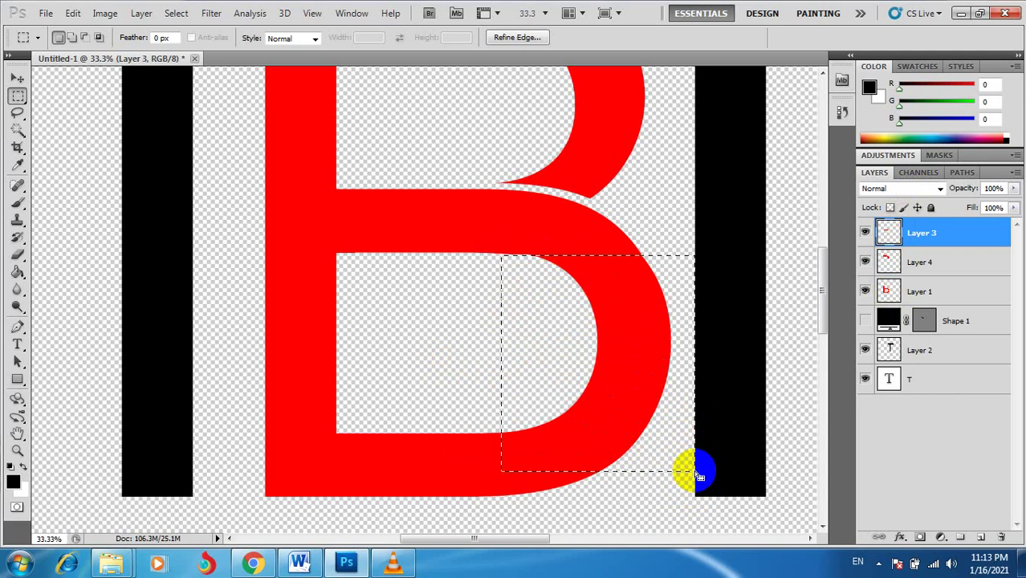
pyautogui.click(699, 475)
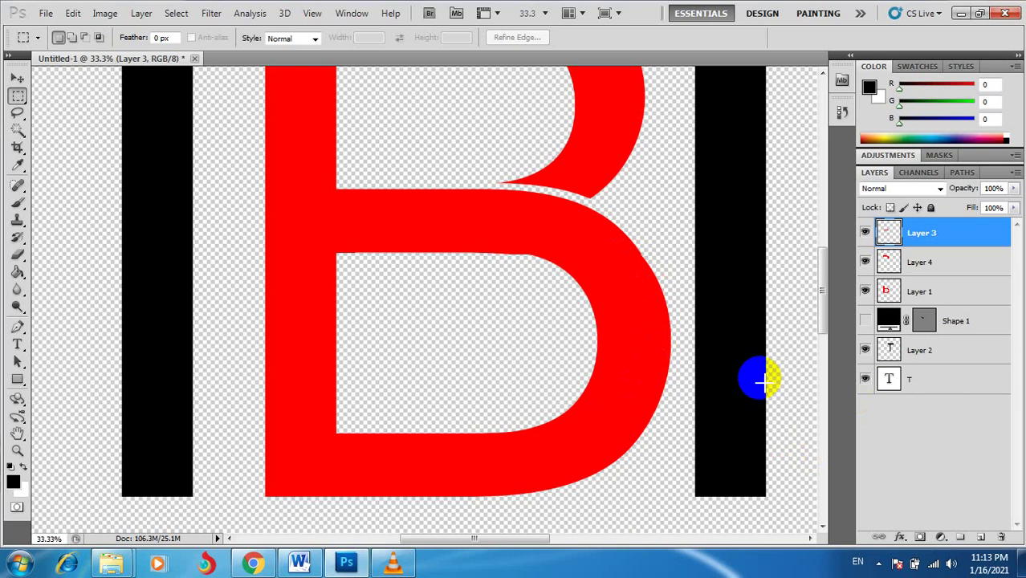
# - On Layer 1, delete a thin marquee strip along the B's inner bottom edge
pyautogui.press('v')
pyautogui.rightClick(630, 378)
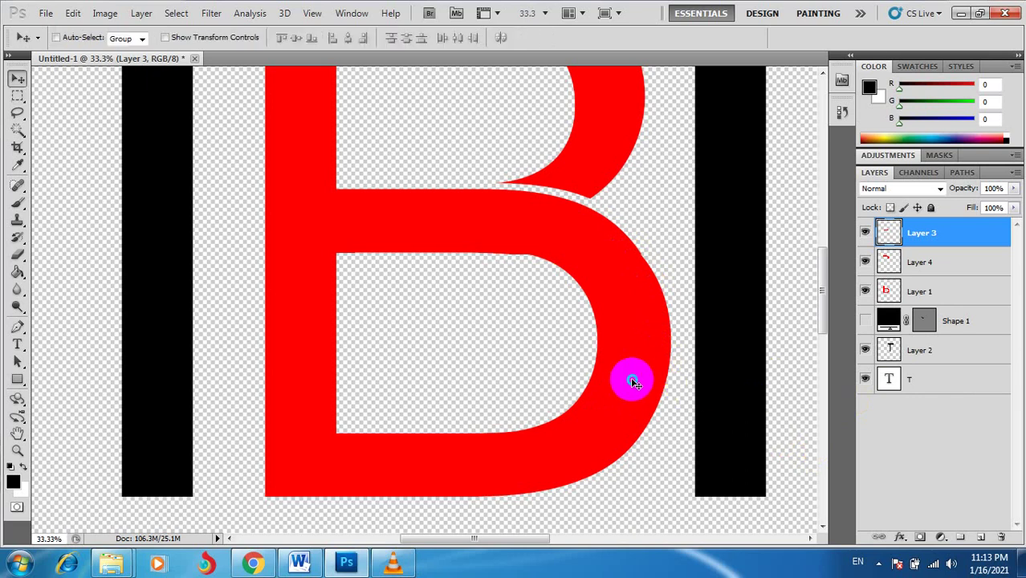
pyautogui.click(654, 390)
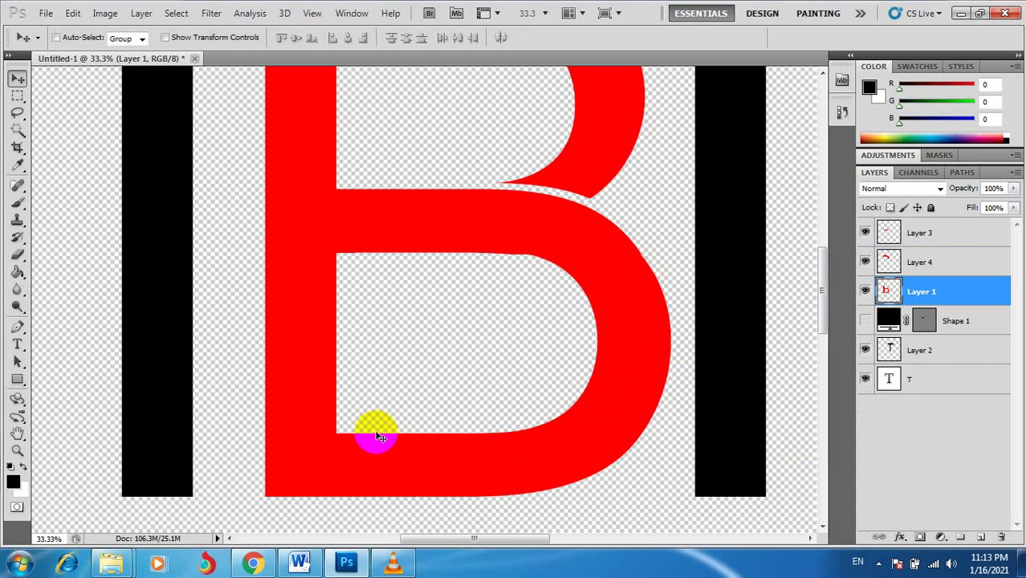
pyautogui.press('m')
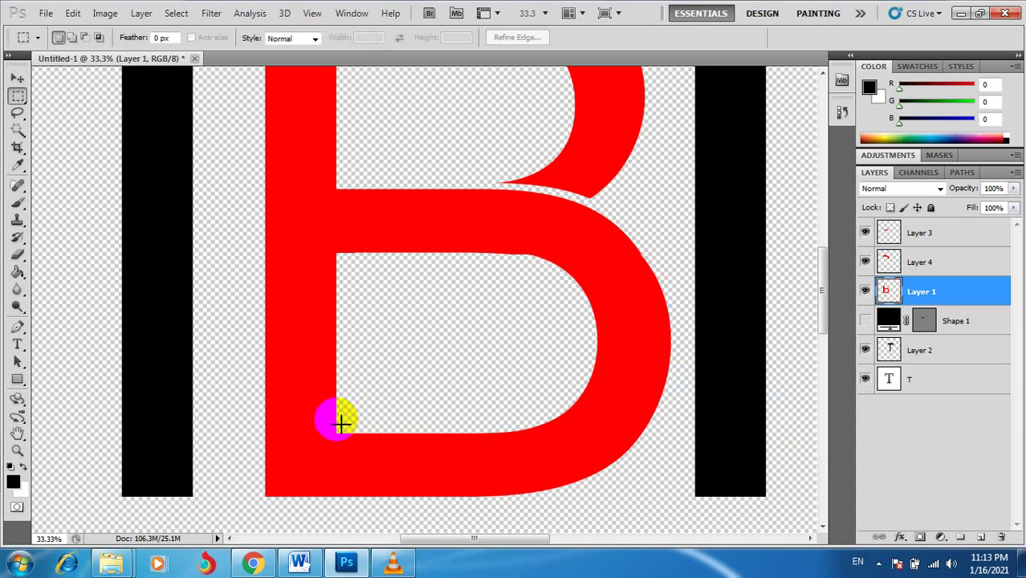
pyautogui.moveTo(338, 418); pyautogui.dragTo(769, 432)
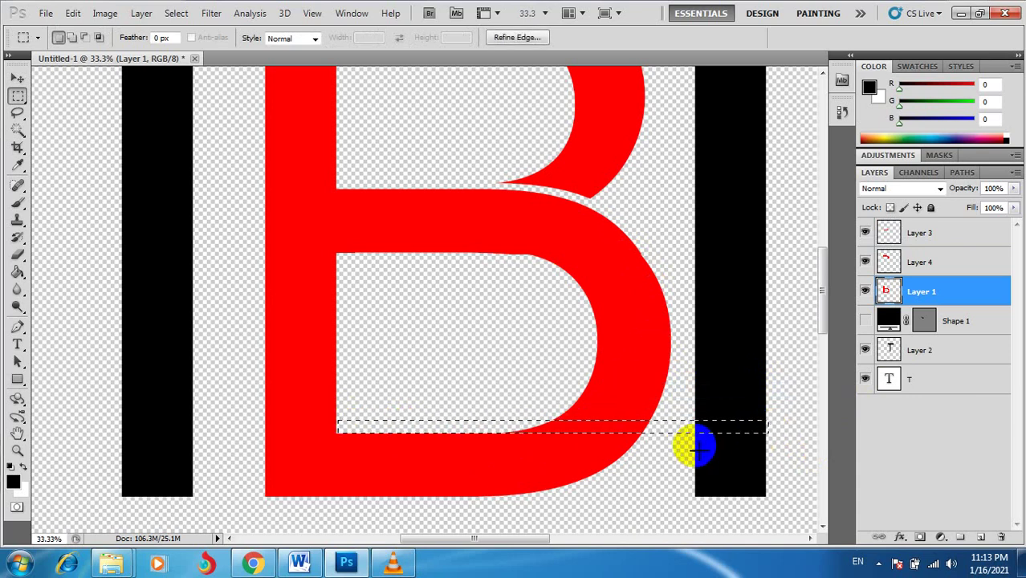
pyautogui.click(499, 444)
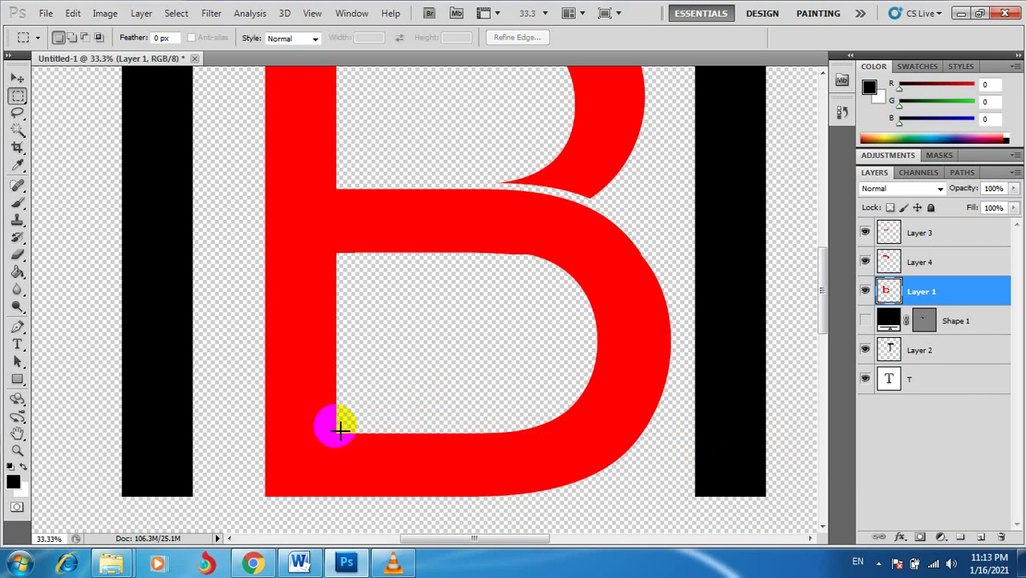
pyautogui.moveTo(341, 431); pyautogui.dragTo(730, 433)
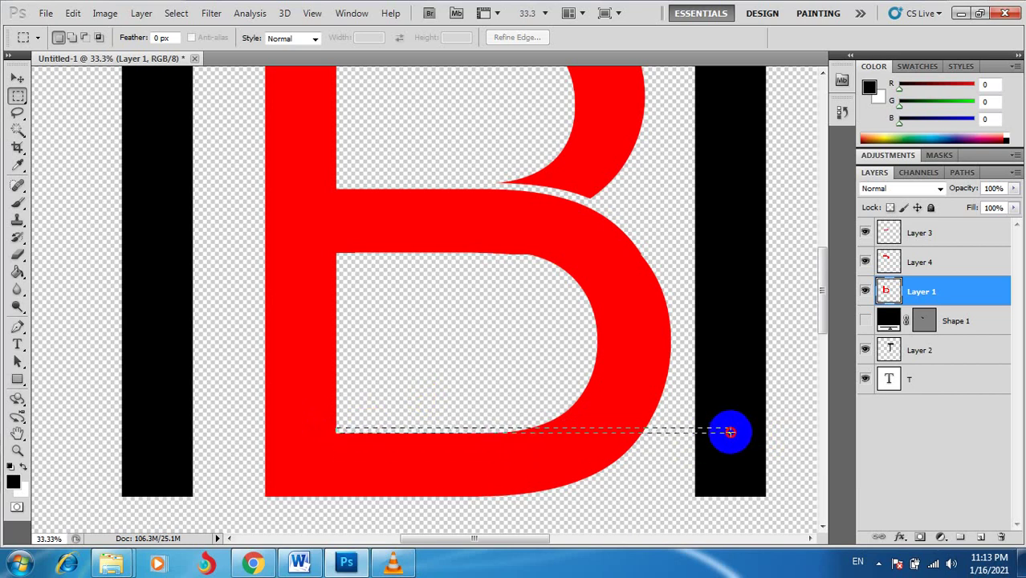
pyautogui.press('Delete')
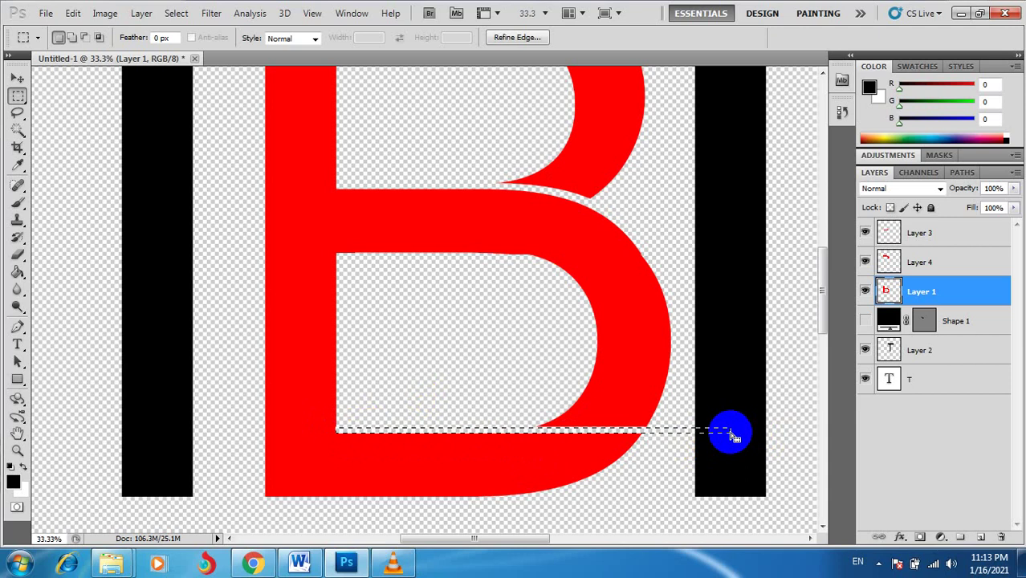
pyautogui.hotkey('ctrl', 'd')
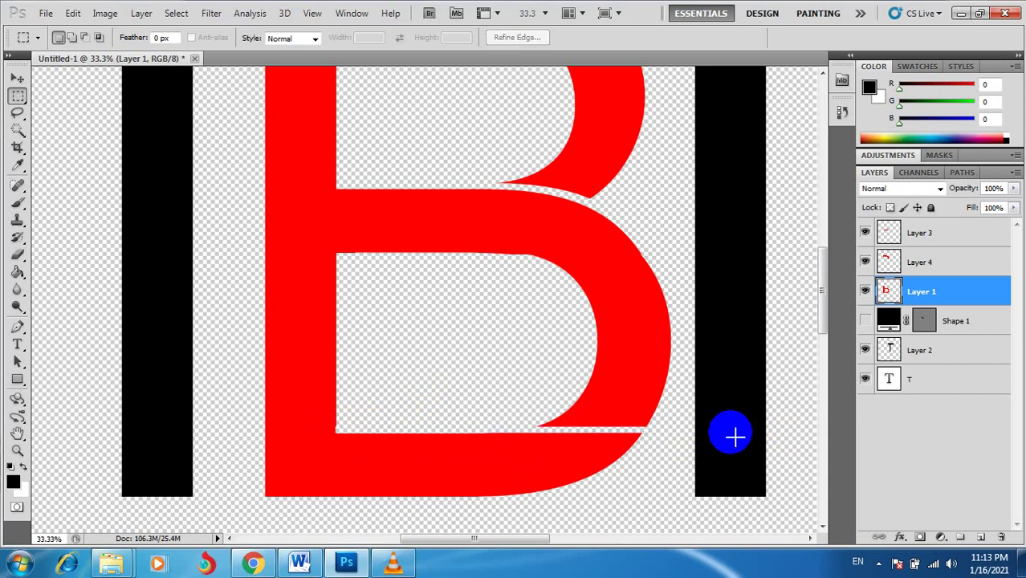
# - Clear the leftover strip selection and zoom in on the B's inner corner
pyautogui.keyDown('alt'); pyautogui.click(572, 332); pyautogui.keyUp('alt')
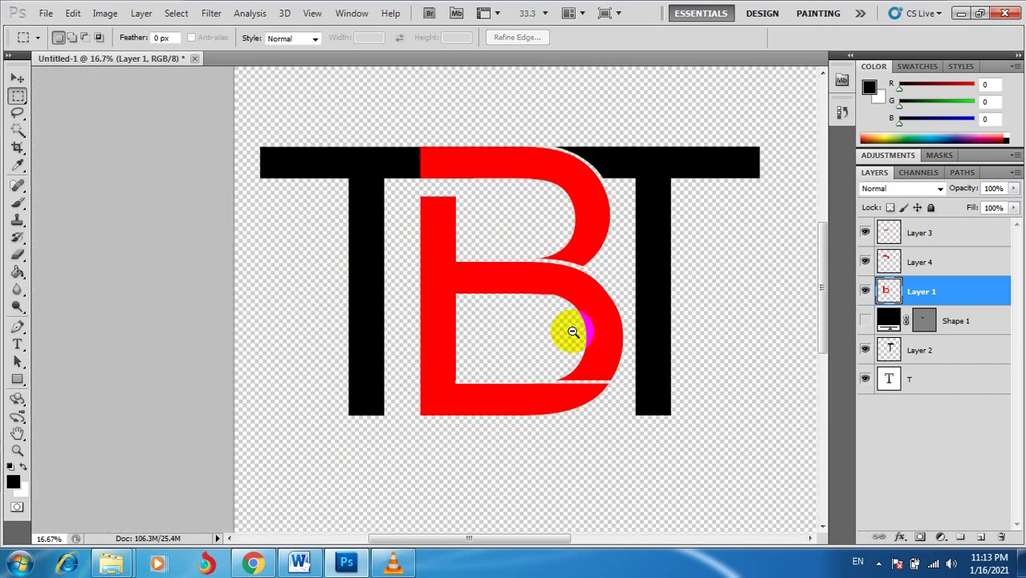
pyautogui.click(560, 338)
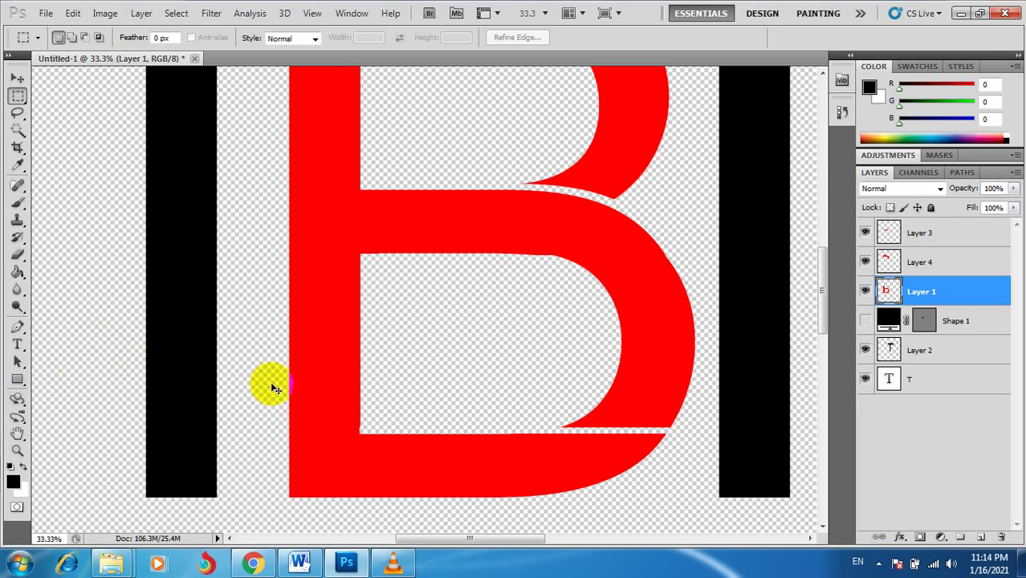
pyautogui.hotkey('ctrl', 'shift', 'd')
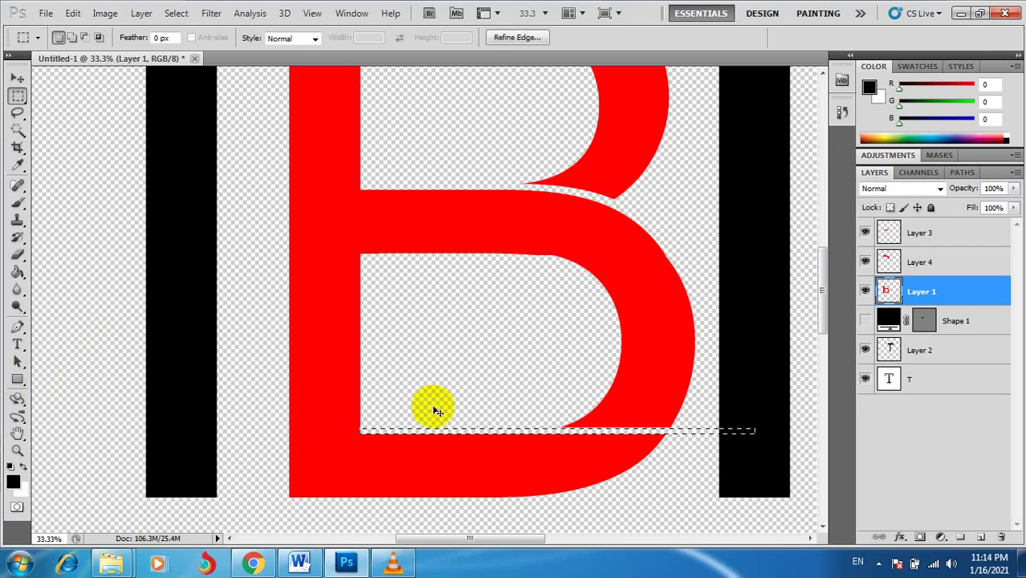
pyautogui.hotkey('ctrl', 'd')
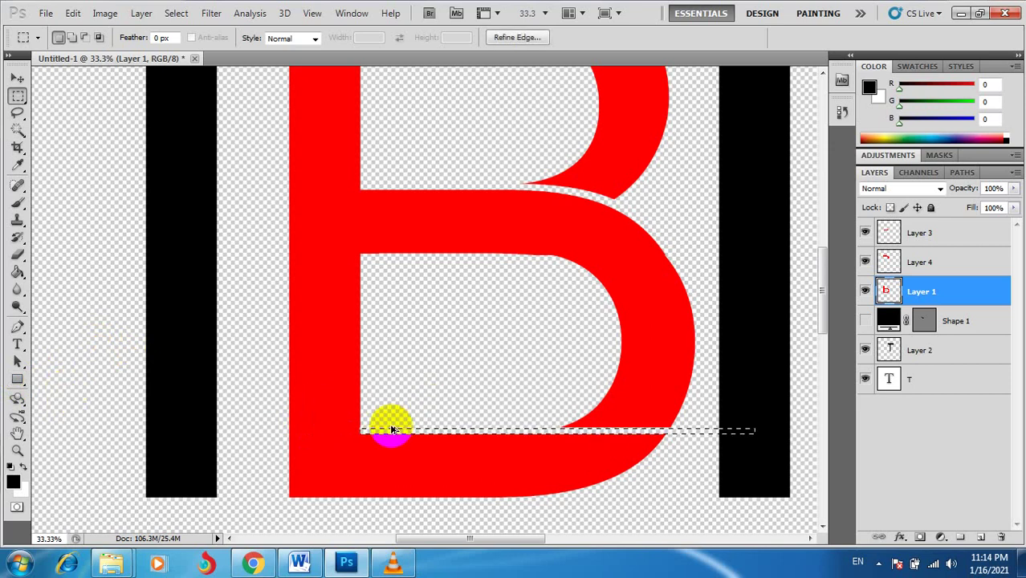
pyautogui.click(364, 418)
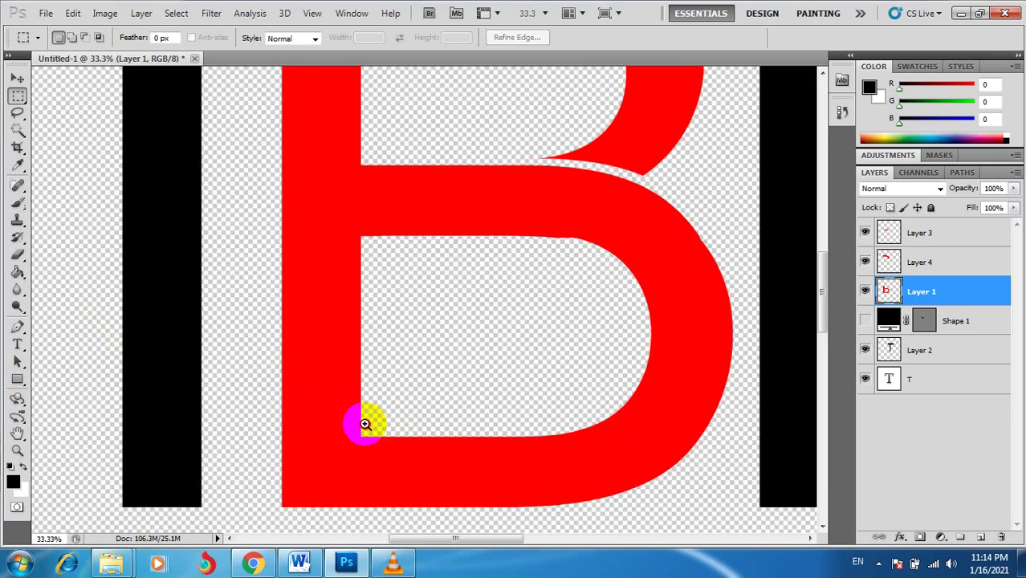
pyautogui.click(364, 424)
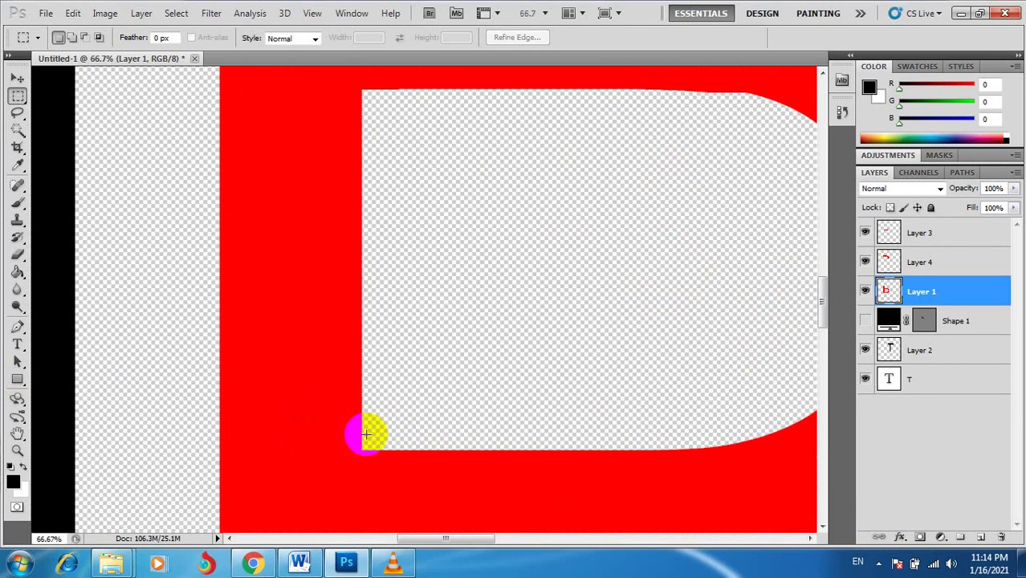
# - Clear a wider strip below the B's bowl and zoom back out to the whole B
pyautogui.moveTo(466, 452); pyautogui.dragTo(821, 456)
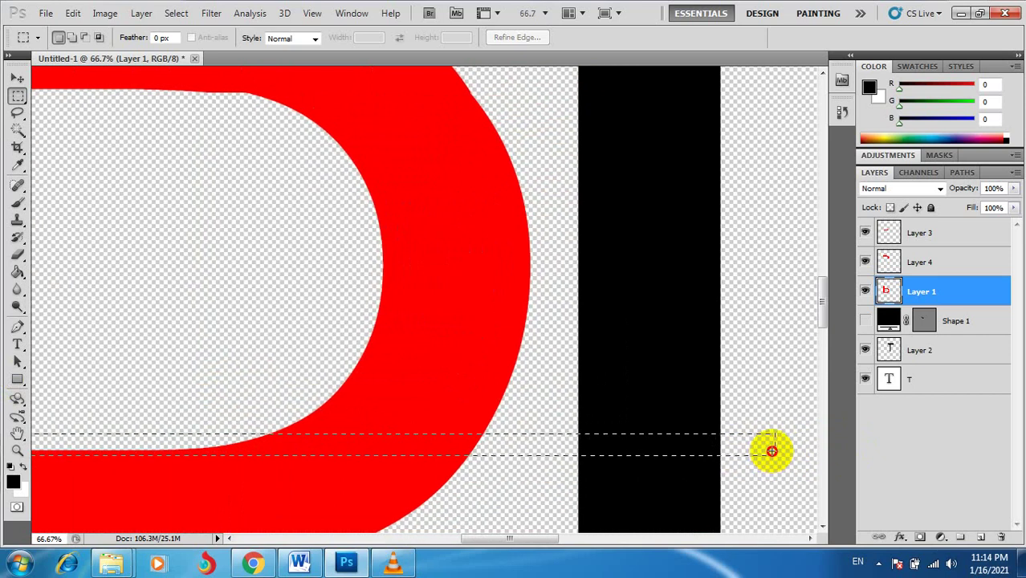
pyautogui.moveTo(821, 456); pyautogui.dragTo(765, 447)
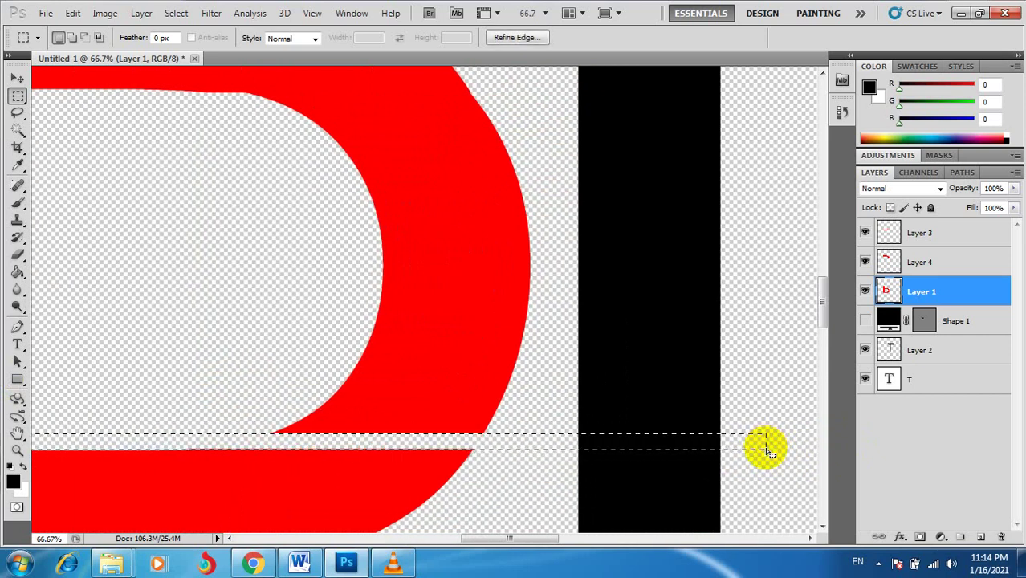
pyautogui.hotkey('ctrl', 'd')
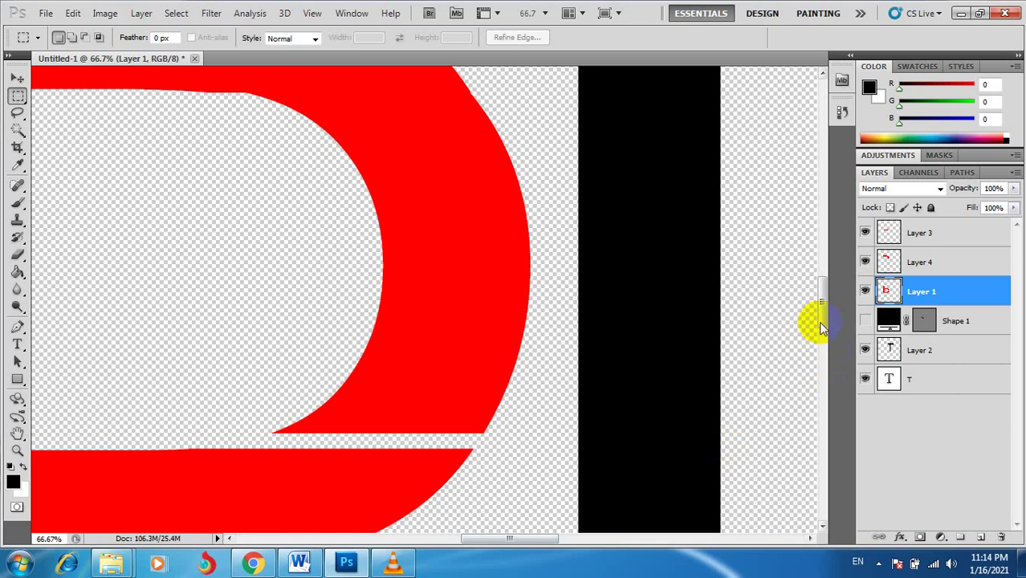
pyautogui.moveTo(818, 322); pyautogui.dragTo(822, 358)
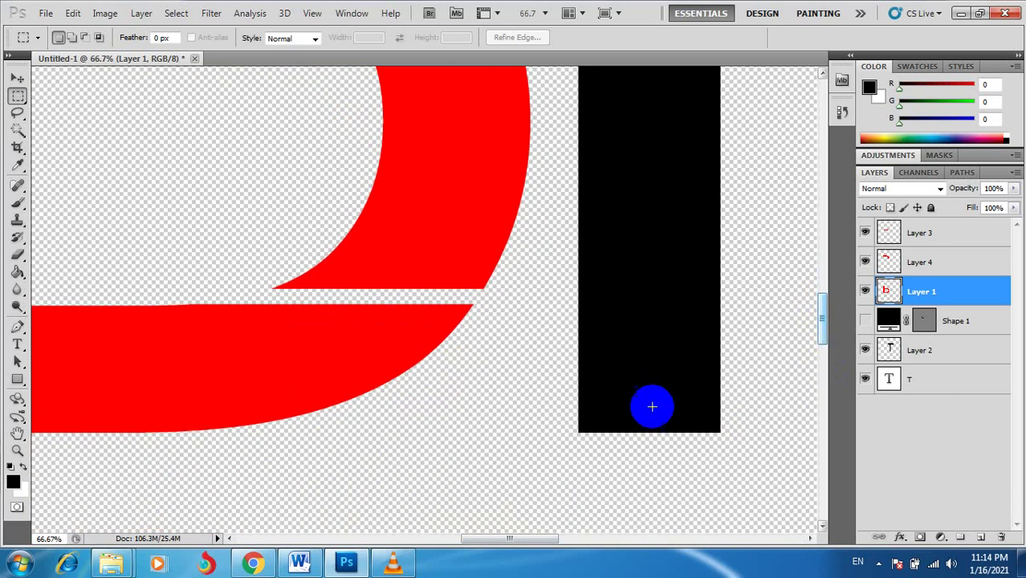
pyautogui.keyDown('ctrl'); pyautogui.keyDown('alt'); pyautogui.click(551, 426); pyautogui.keyUp('alt'); pyautogui.keyUp('ctrl')
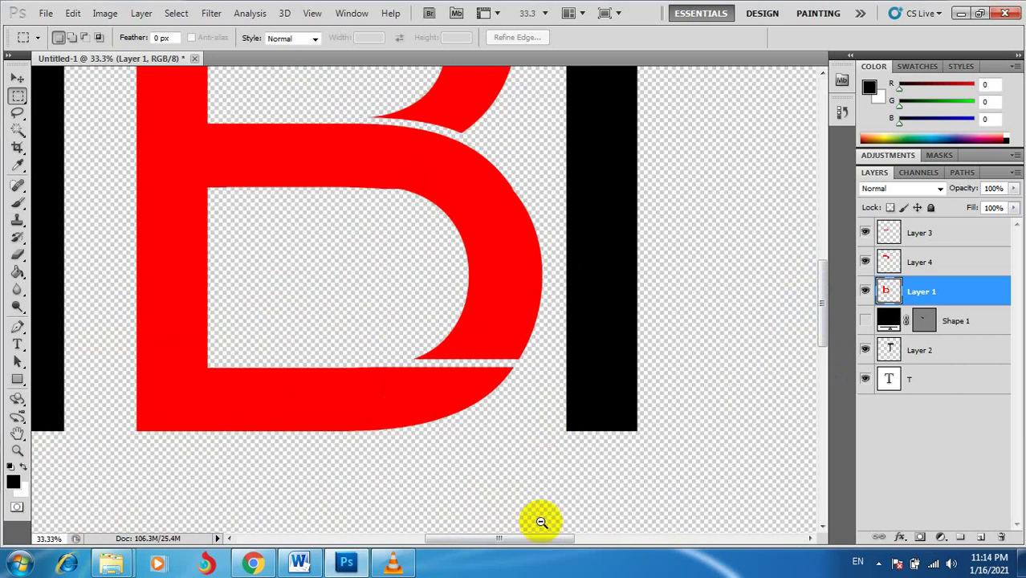
pyautogui.moveTo(543, 540); pyautogui.dragTo(522, 544)
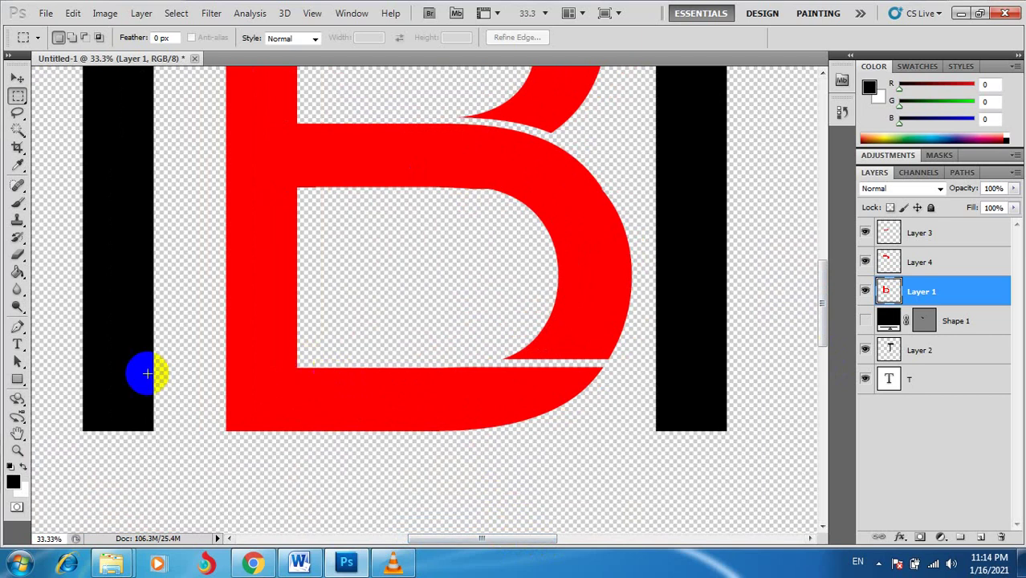
pyautogui.click(17, 379)
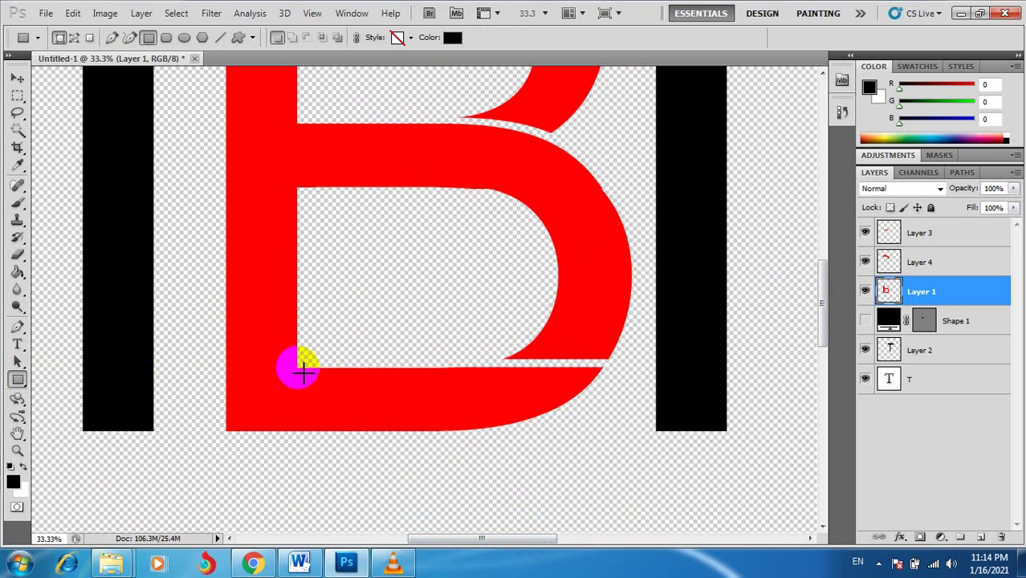
# - Draw a rectangle from the B's inner corner to the right T's stem, filled with the B's sampled red
pyautogui.moveTo(298, 368); pyautogui.dragTo(724, 432)
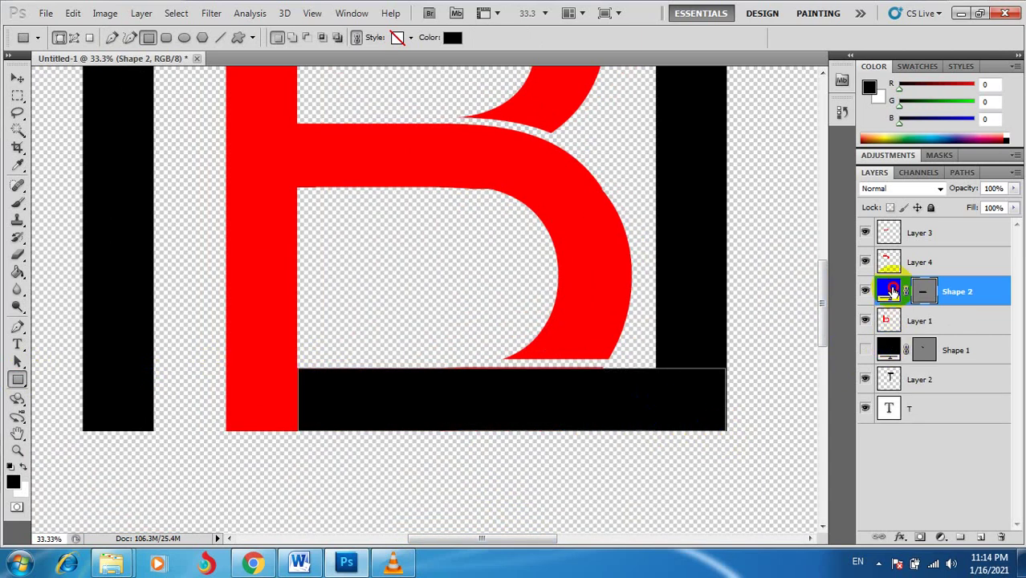
pyautogui.doubleClick(889, 291)
pyautogui.click(248, 393)
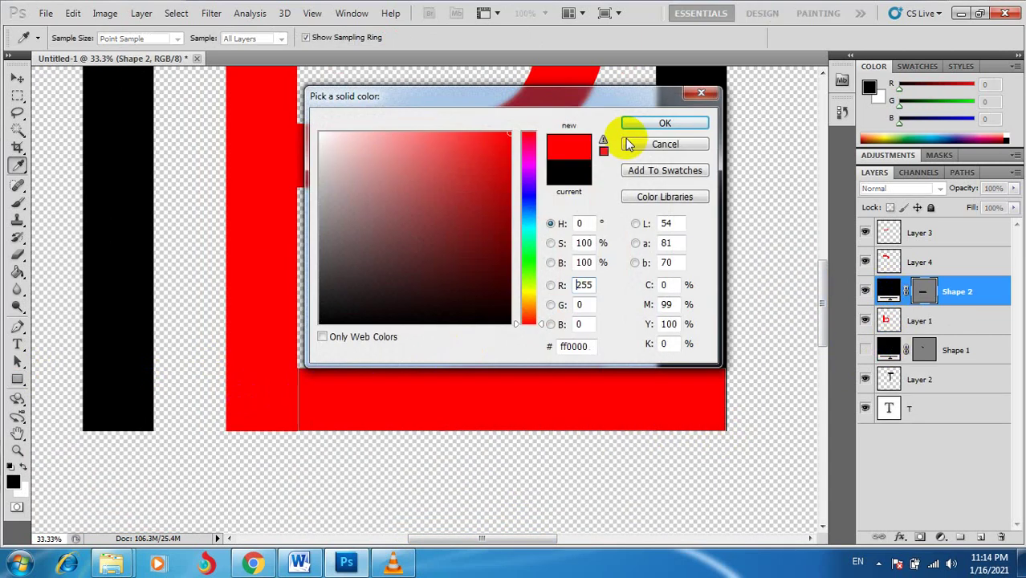
pyautogui.click(665, 123)
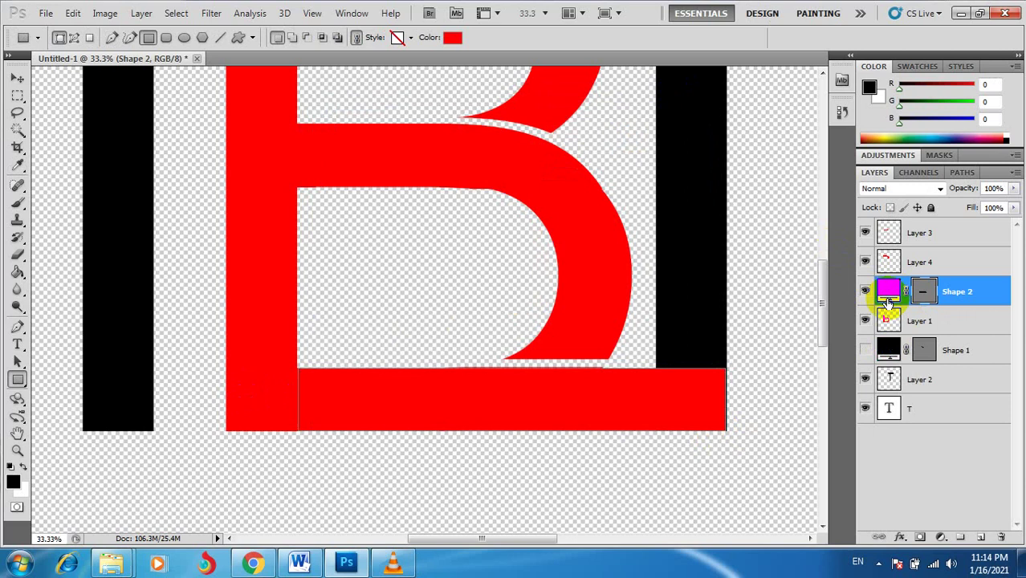
pyautogui.click(957, 347)
pyautogui.moveTo(825, 315); pyautogui.dragTo(819, 272)
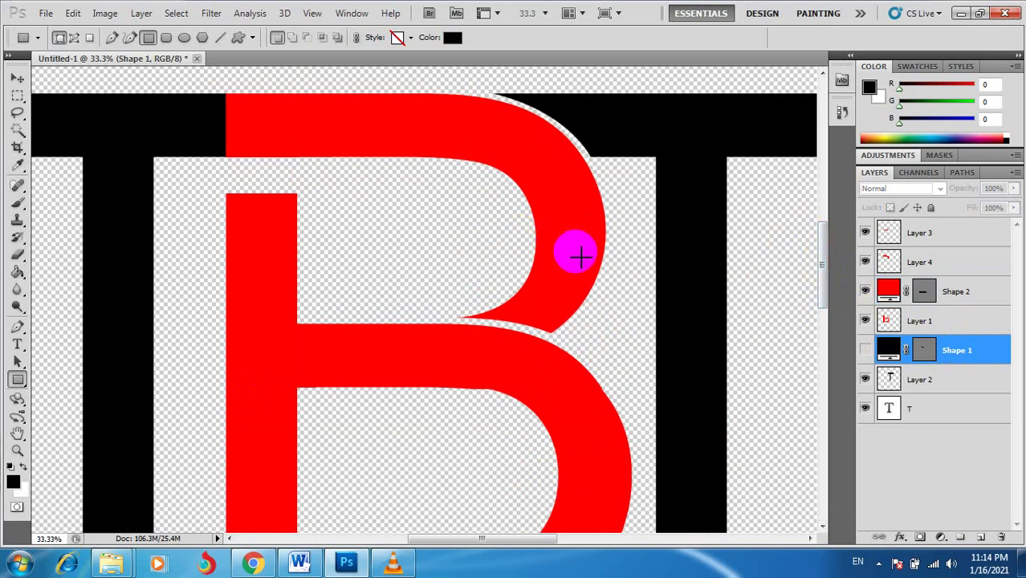
# - Give Layer 4 a black Color Overlay sampled from the T
pyautogui.press('v')
pyautogui.rightClick(577, 253)
pyautogui.click(614, 264)
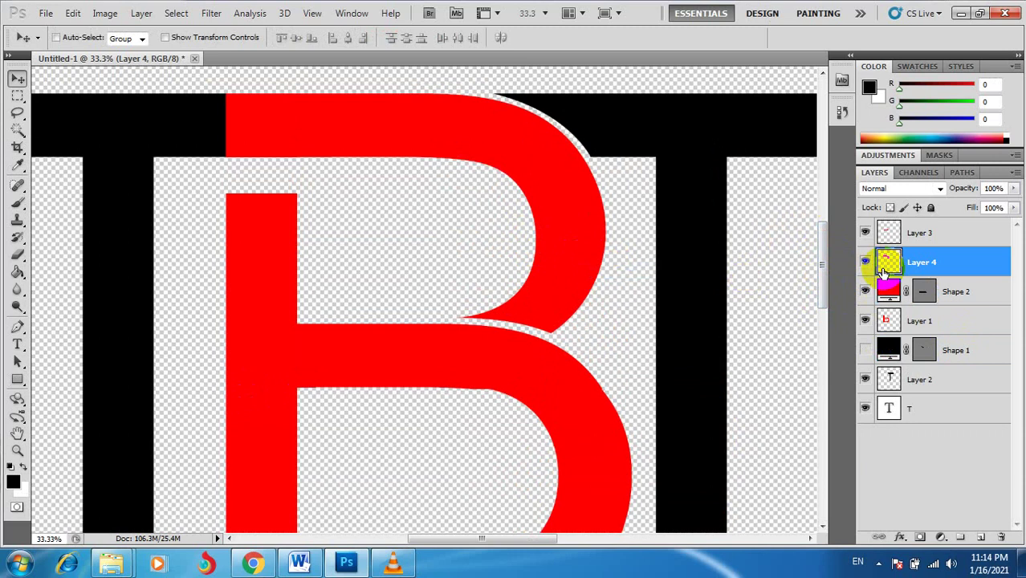
pyautogui.doubleClick(888, 265)
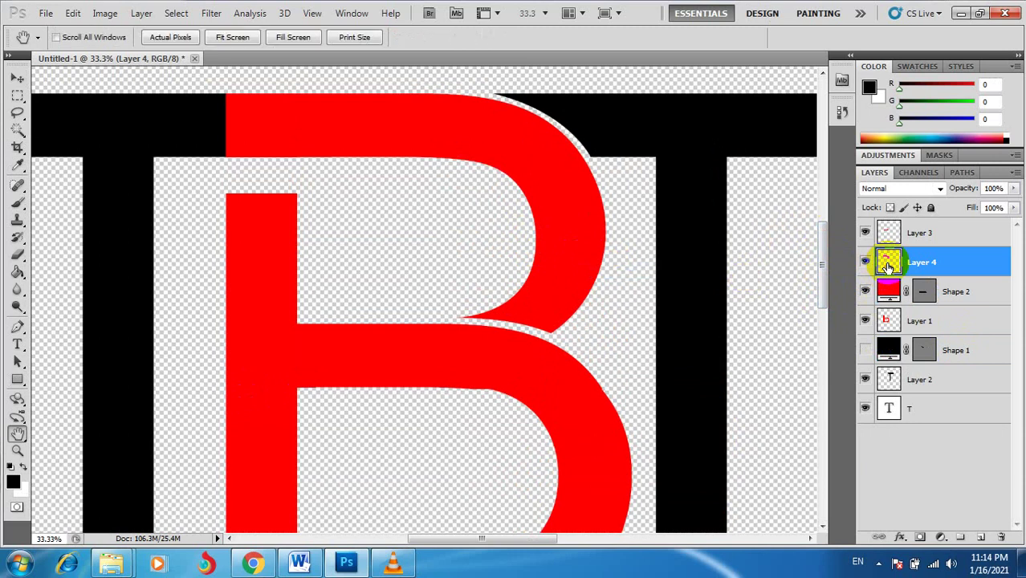
pyautogui.click(325, 269)
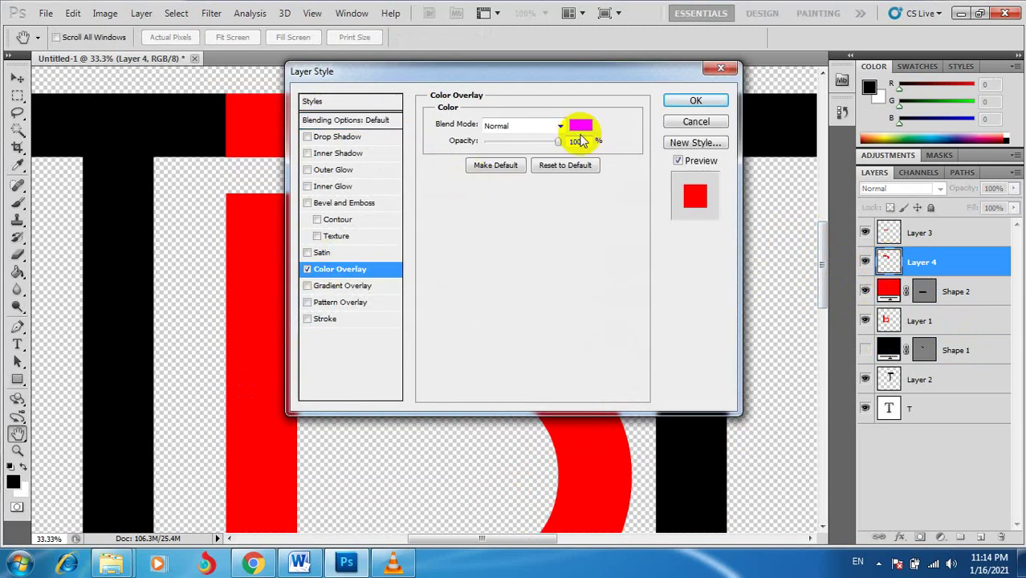
pyautogui.click(580, 126)
pyautogui.click(174, 139)
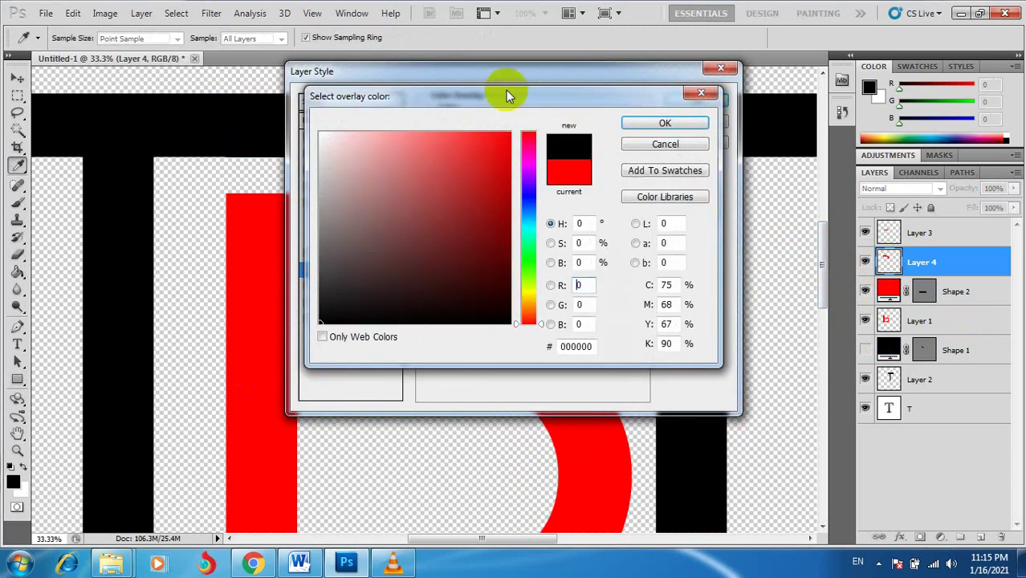
pyautogui.click(640, 127)
pyautogui.click(702, 102)
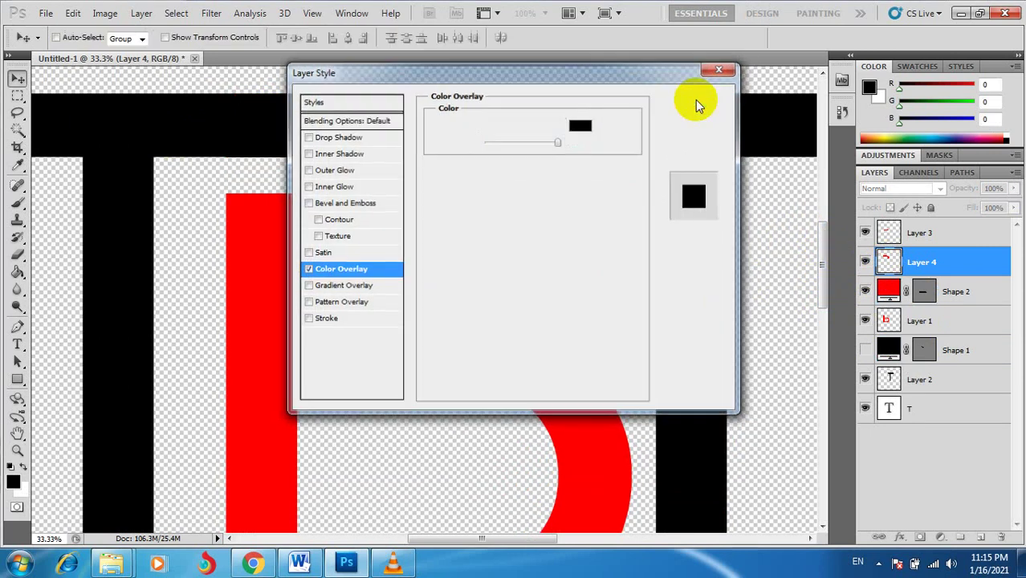
pyautogui.click(919, 408)
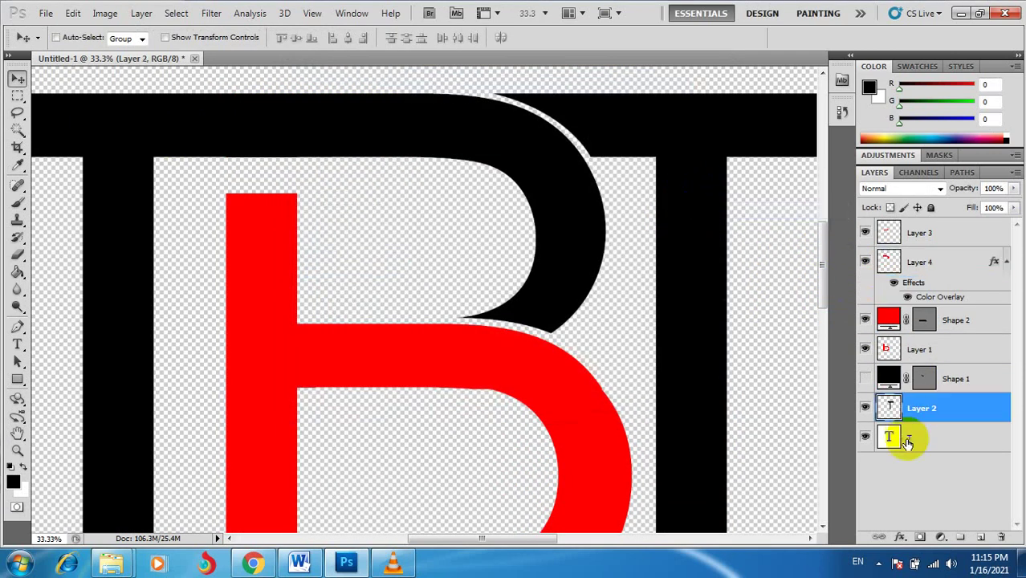
# - Give Layer 2, the right-hand T, a red Color Overlay
pyautogui.doubleClick(962, 408)
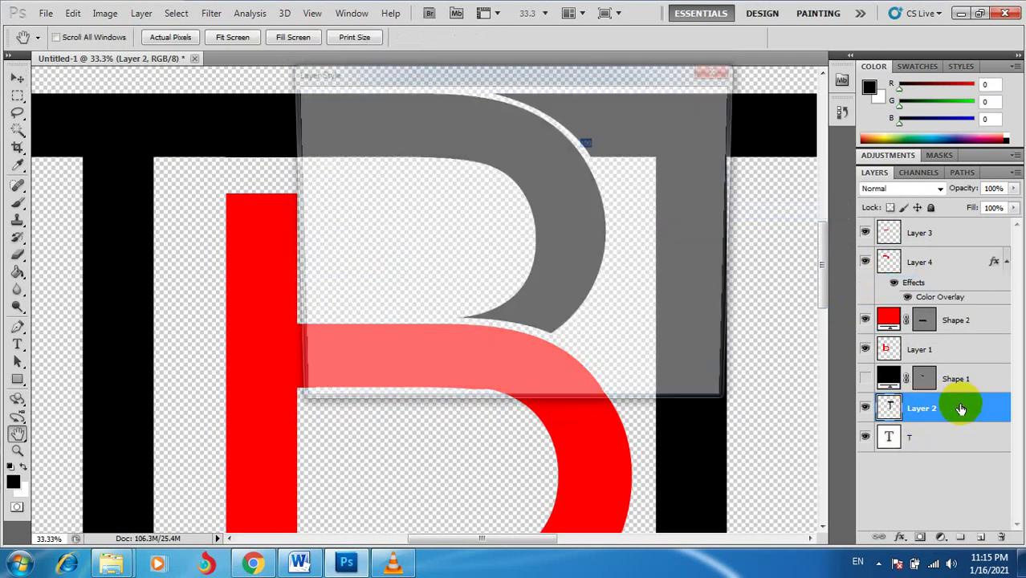
pyautogui.click(313, 271)
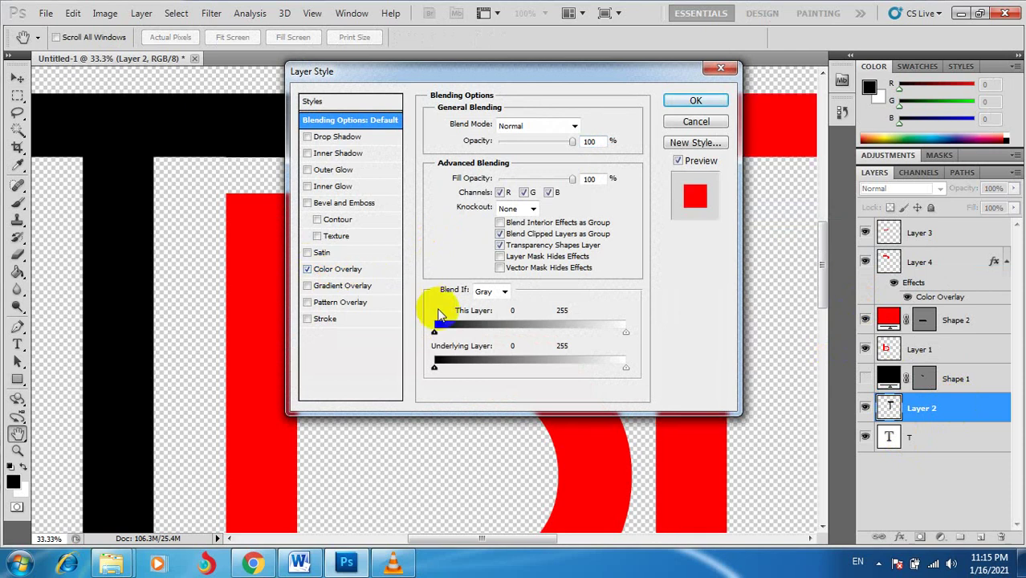
pyautogui.click(670, 101)
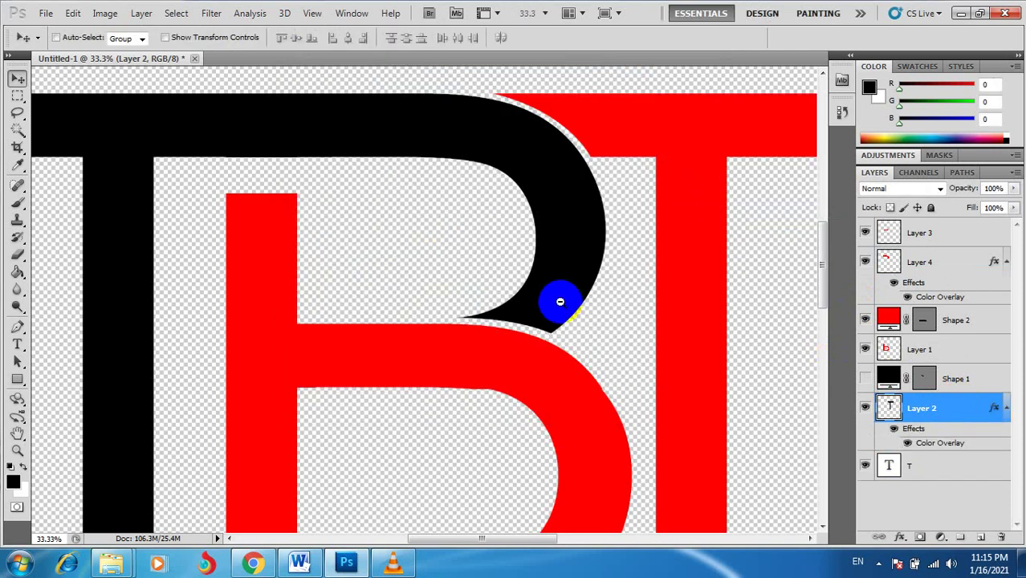
pyautogui.scroll(-1, 557, 298)
pyautogui.scroll(-1, 556, 298)
pyautogui.scroll(-2, 562, 295)
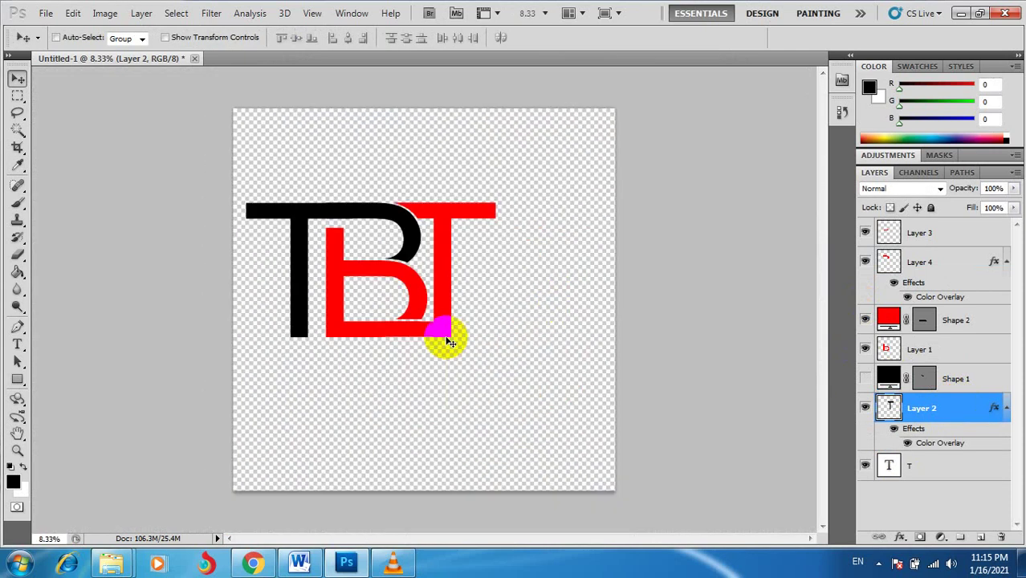
# - Shift the black T slightly right so it meets the B
pyautogui.keyDown('ctrl'); pyautogui.click(355, 318); pyautogui.keyUp('ctrl')
pyautogui.keyDown('ctrl'); pyautogui.click(355, 318); pyautogui.keyUp('ctrl')
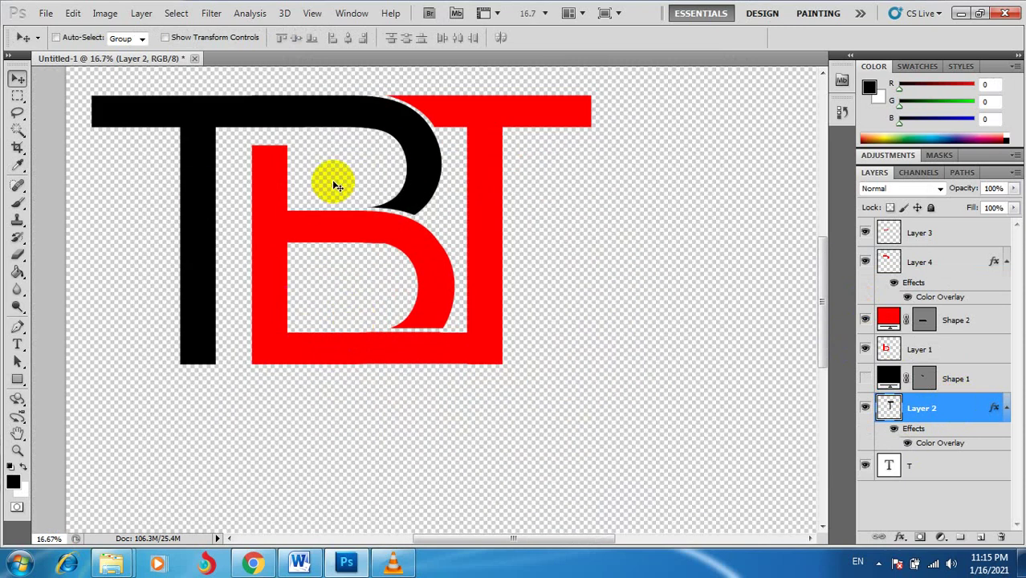
pyautogui.rightClick(193, 116)
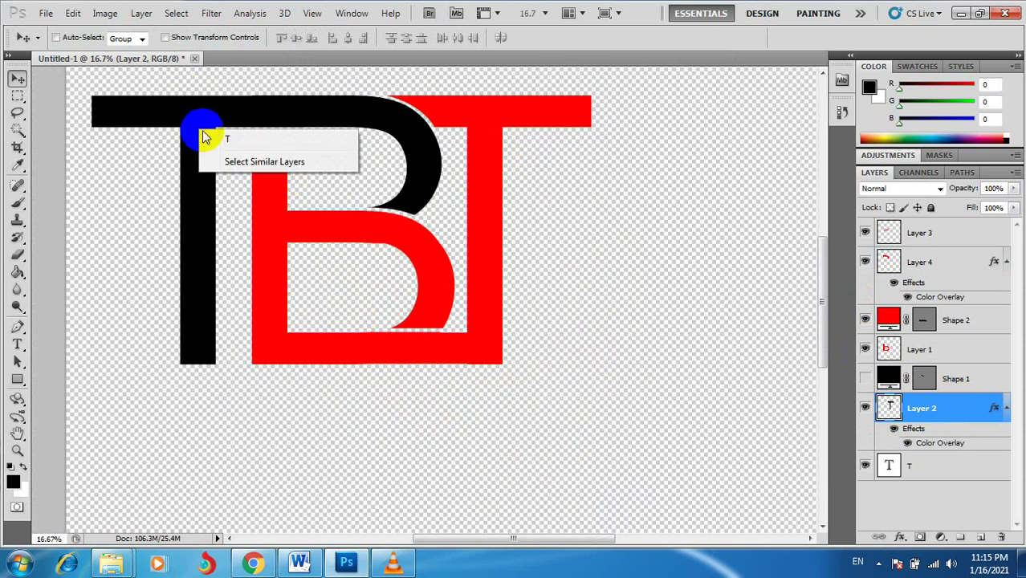
pyautogui.click(207, 138)
pyautogui.moveTo(202, 131); pyautogui.dragTo(216, 131)
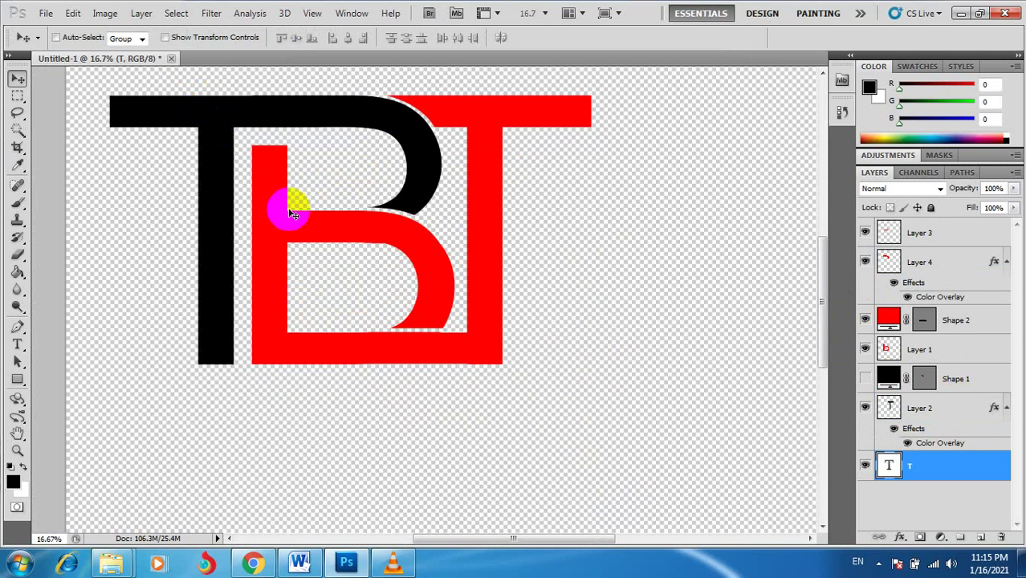
# - Nudge the red T right with Shift+arrow keys to tighten it against the B
pyautogui.keyDown('ctrl'); pyautogui.keyDown('alt'); pyautogui.click(441, 319); pyautogui.keyUp('alt'); pyautogui.keyUp('ctrl')
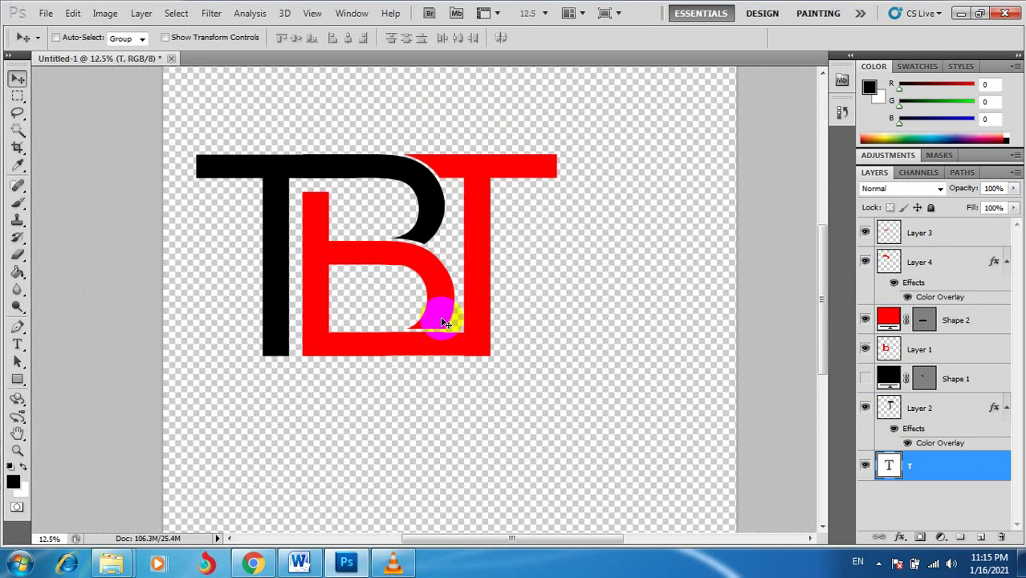
pyautogui.keyDown('ctrl'); pyautogui.click(423, 253); pyautogui.keyUp('ctrl')
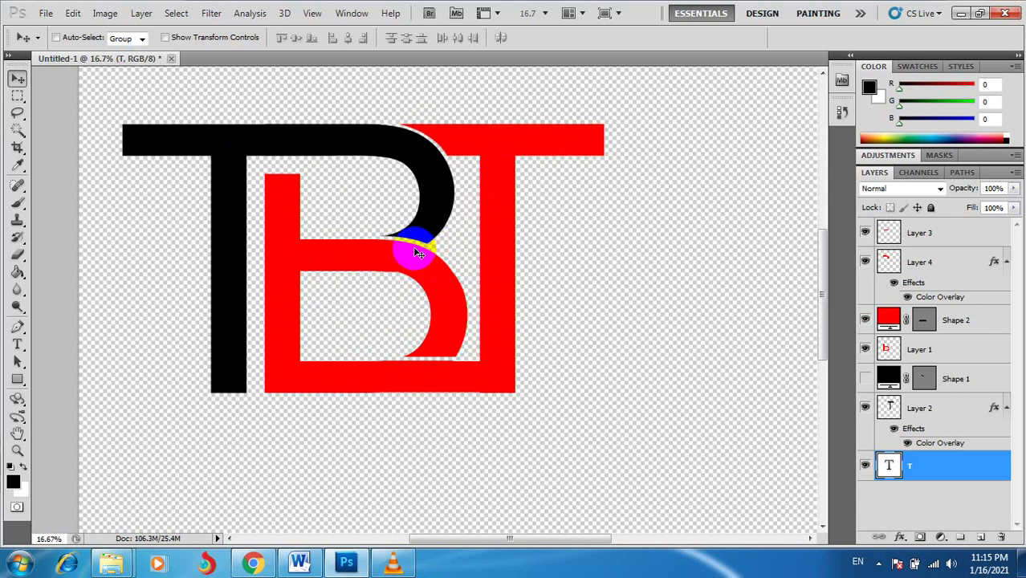
pyautogui.rightClick(500, 186)
pyautogui.click(507, 193)
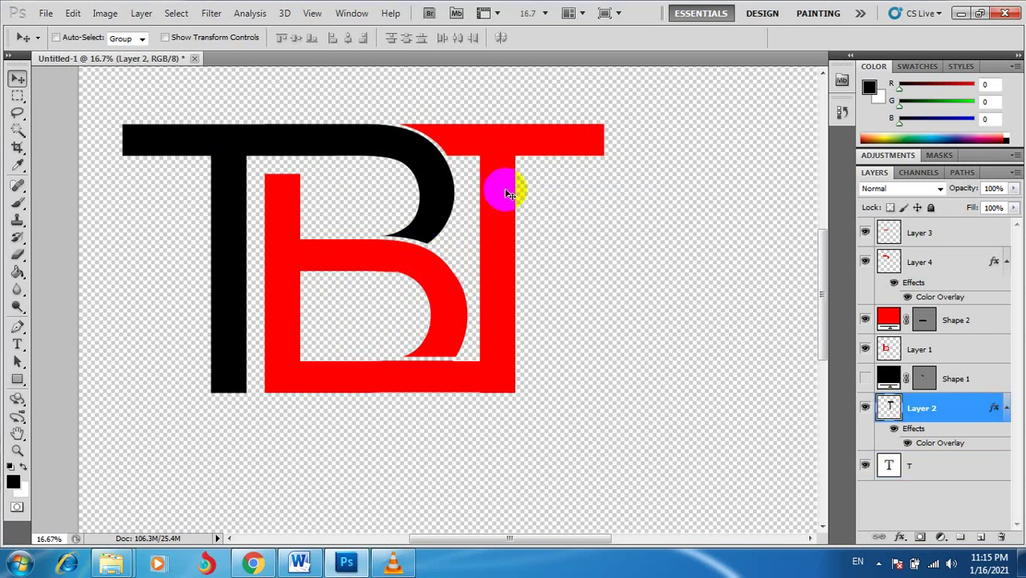
pyautogui.hotkey('shift', 'Right')
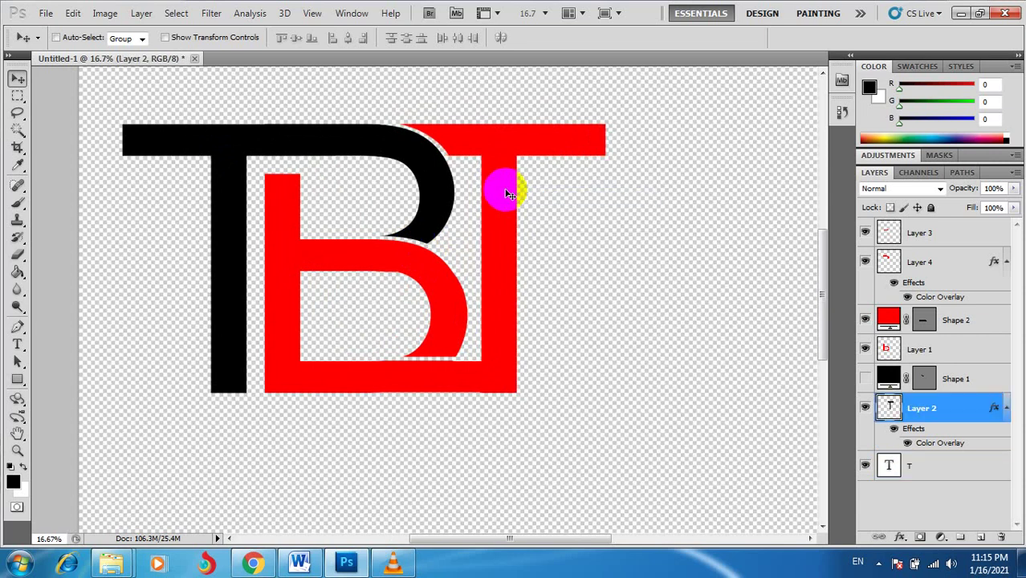
pyautogui.hotkey('shift', 'Left')
pyautogui.hotkey('shift', 'Left')
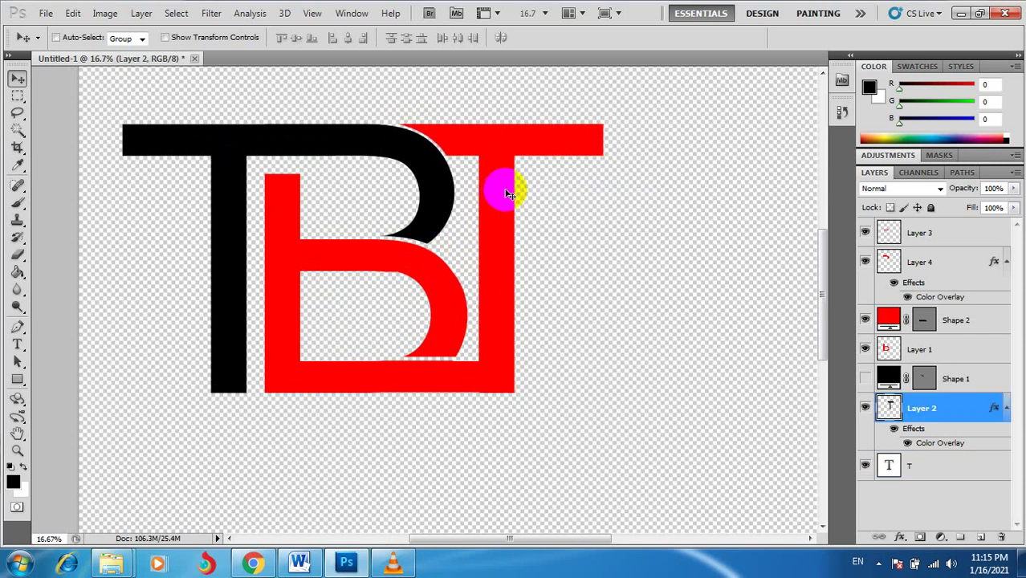
pyautogui.hotkey('shift', 'Right')
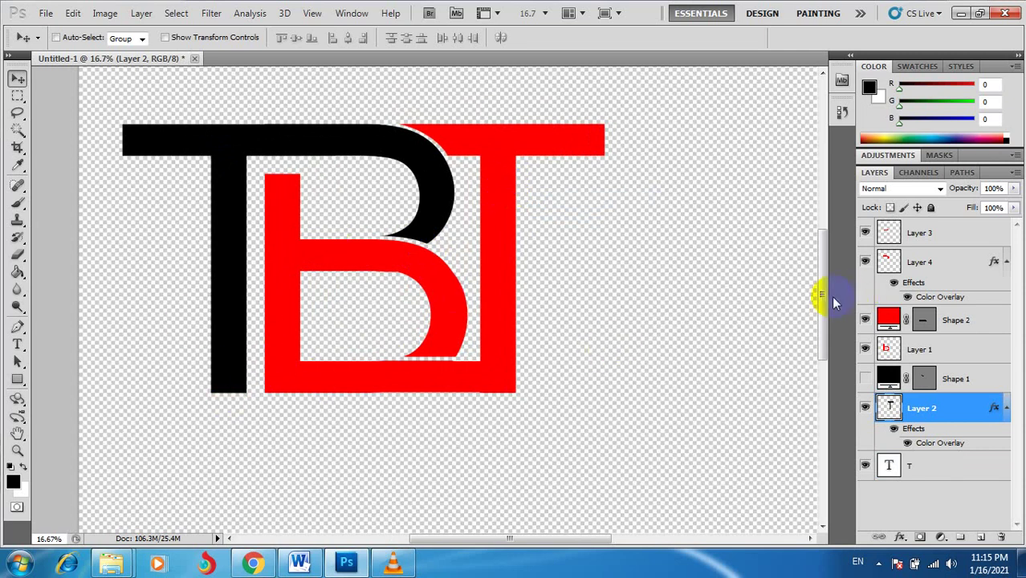
# - Select all logo layers and drag the logo right toward the canvas centre, then pick Layer 3
pyautogui.moveTo(823, 305); pyautogui.dragTo(823, 313)
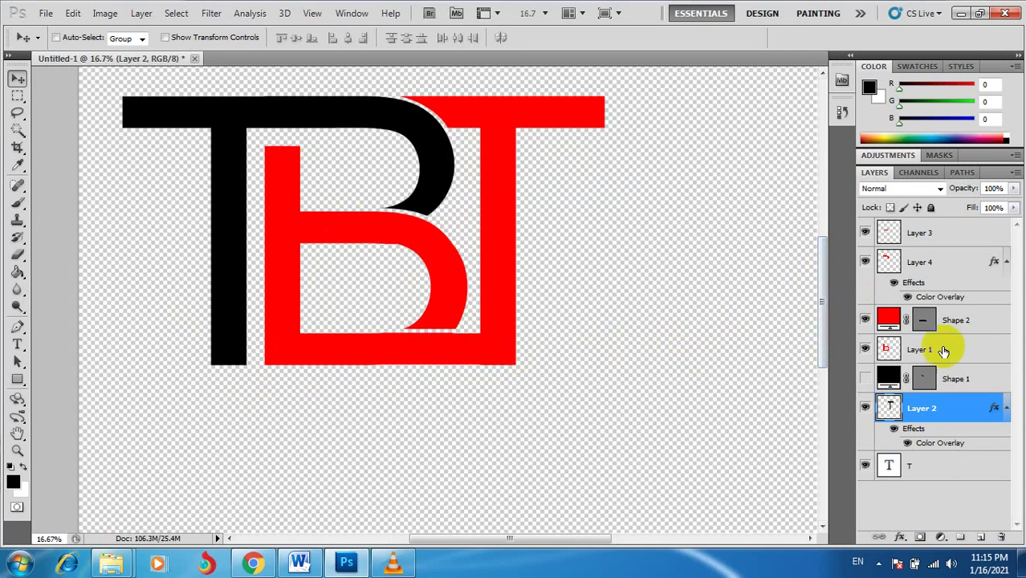
pyautogui.keyDown('shift'); pyautogui.click(952, 237); pyautogui.keyUp('shift')
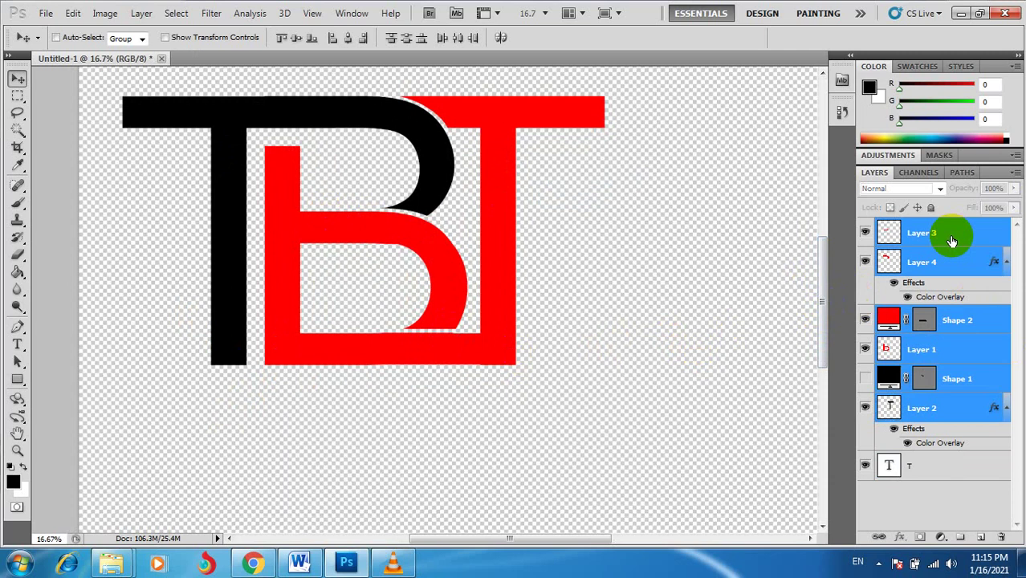
pyautogui.keyDown('shift'); pyautogui.click(937, 466); pyautogui.keyUp('shift')
pyautogui.moveTo(314, 257)
pyautogui.mouseDown()
pyautogui.moveTo(442, 282)
pyautogui.moveTo(420, 284)
pyautogui.mouseUp()
pyautogui.rightClick(380, 230)
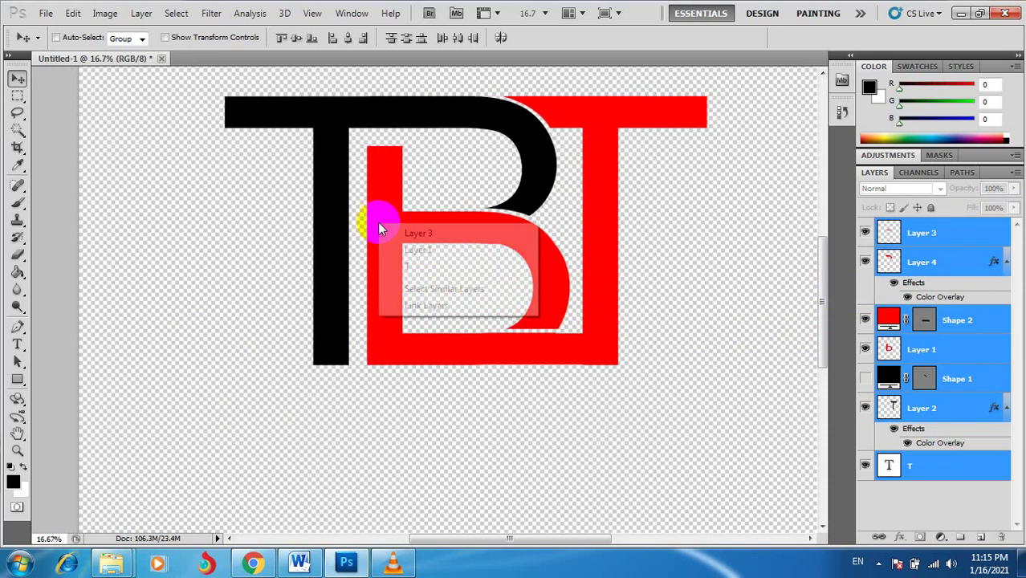
pyautogui.click(414, 233)
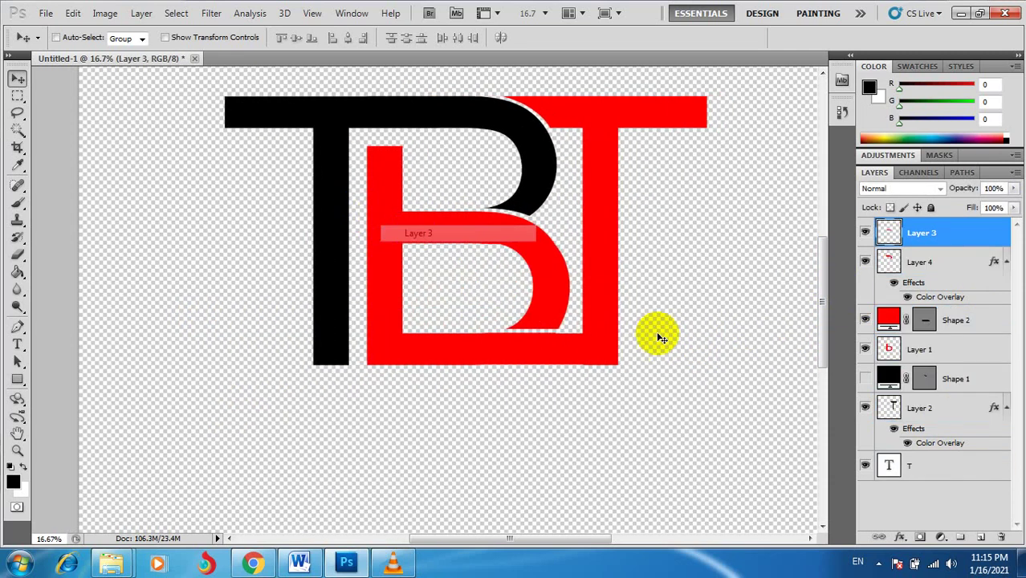
# - Apply a light sky-blue Color Overlay to Layer 3, the B's middle bar
pyautogui.doubleClick(955, 240)
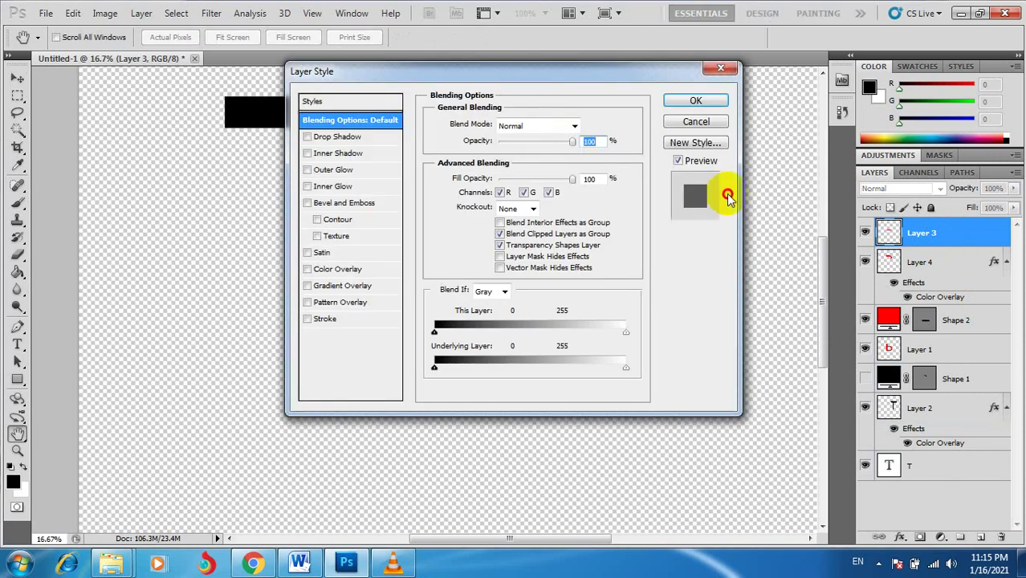
pyautogui.moveTo(533, 39); pyautogui.dragTo(801, 207)
pyautogui.click(599, 396)
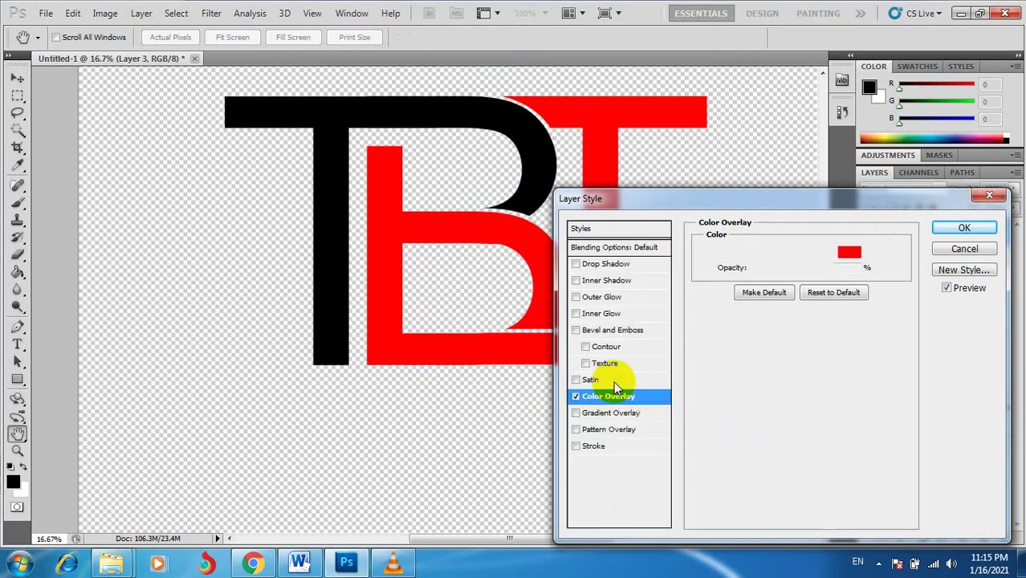
pyautogui.moveTo(687, 213)
pyautogui.mouseDown()
pyautogui.moveTo(668, 277)
pyautogui.moveTo(533, 295)
pyautogui.moveTo(574, 175)
pyautogui.mouseUp()
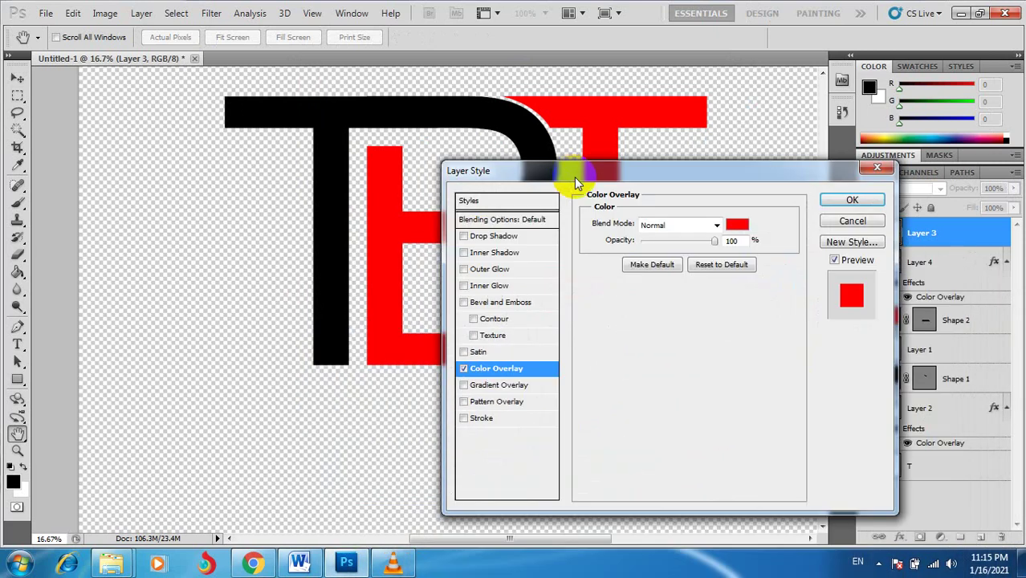
pyautogui.click(731, 223)
pyautogui.click(488, 170)
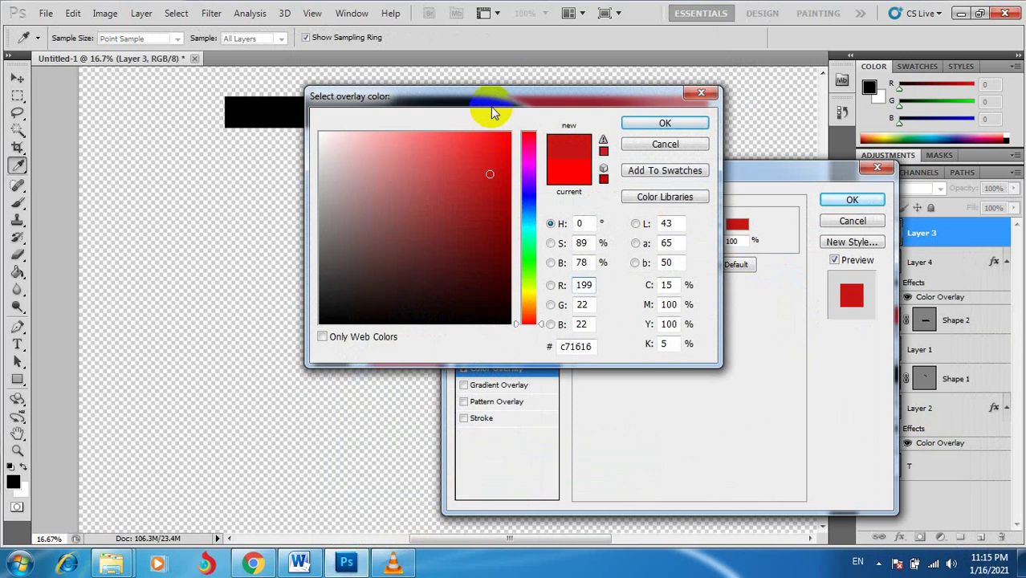
pyautogui.moveTo(488, 100); pyautogui.dragTo(679, 227)
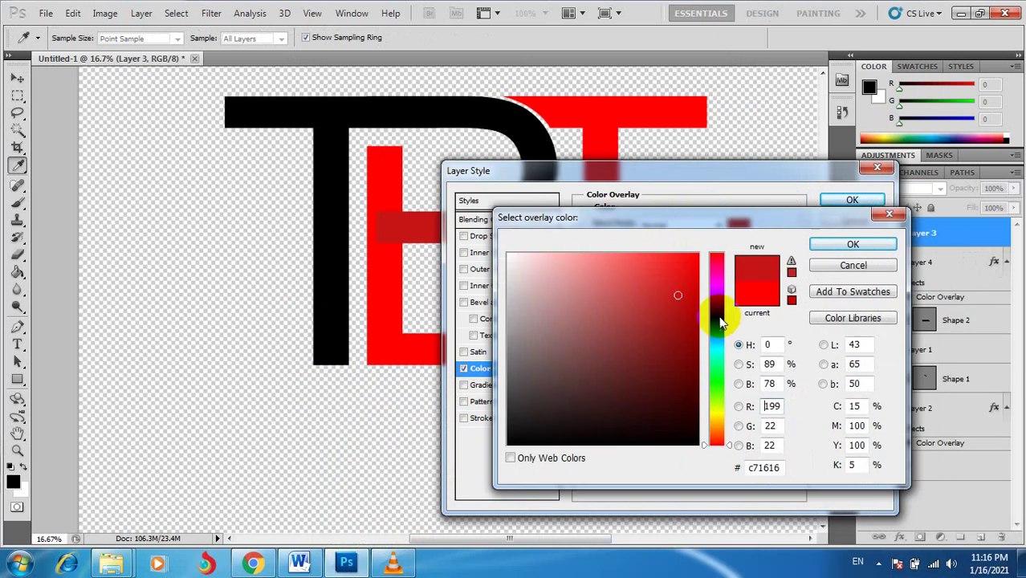
pyautogui.moveTo(717, 320); pyautogui.dragTo(717, 338)
pyautogui.moveTo(672, 275)
pyautogui.mouseDown()
pyautogui.moveTo(663, 256)
pyautogui.moveTo(650, 255)
pyautogui.moveTo(659, 260)
pyautogui.mouseUp()
pyautogui.click(827, 244)
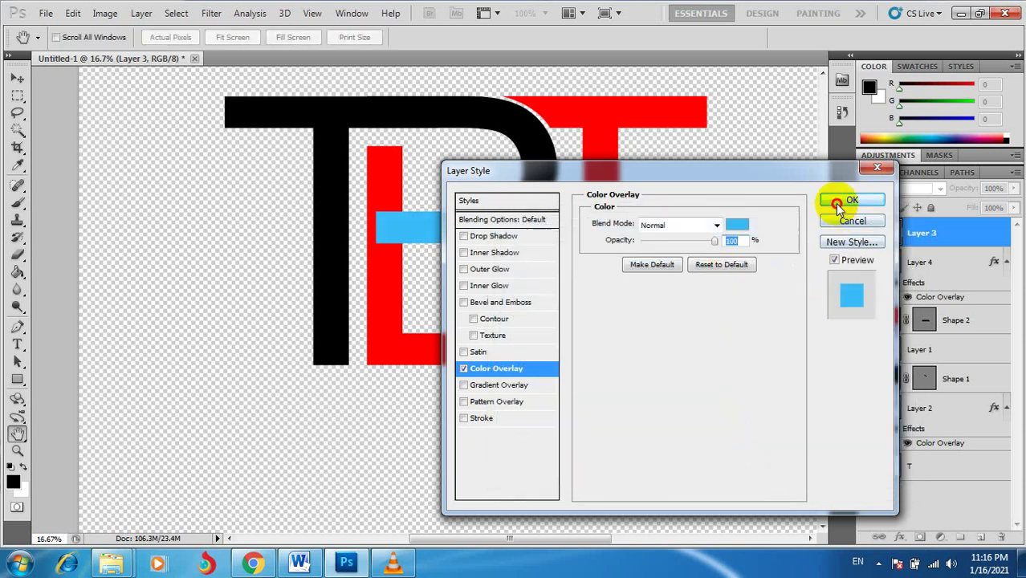
pyautogui.click(831, 201)
# - Copy Layer 3's sky-blue layer style and paste it onto Layer 1, the B
pyautogui.rightClick(912, 234)
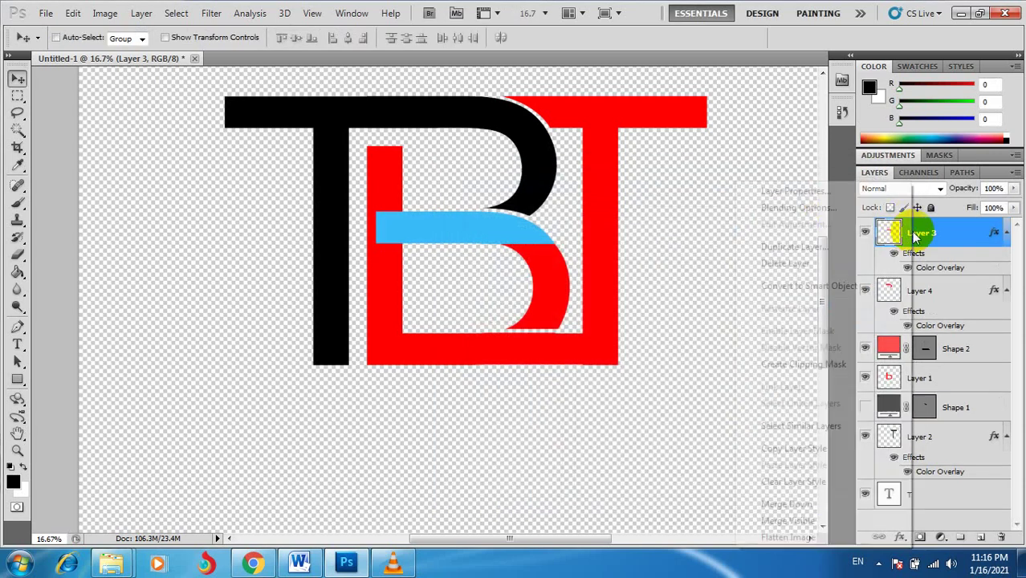
pyautogui.click(818, 451)
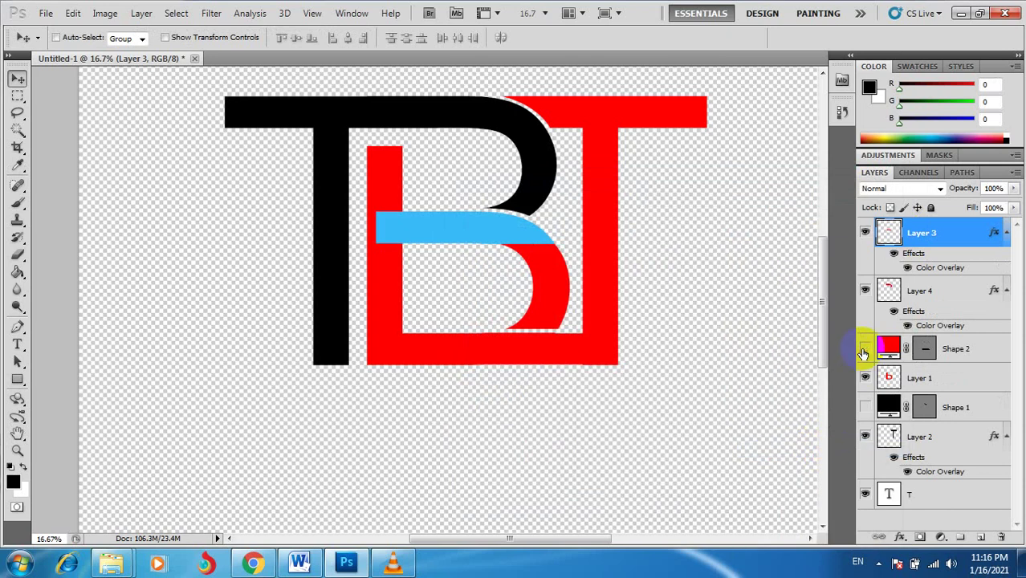
pyautogui.click(863, 353)
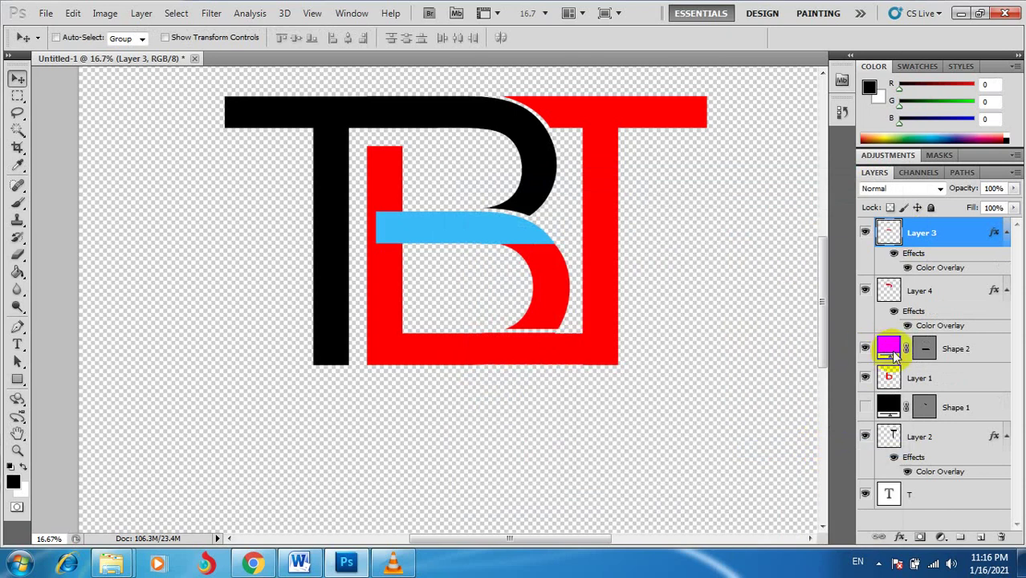
pyautogui.rightClick(894, 353)
pyautogui.click(936, 354)
pyautogui.rightClick(936, 385)
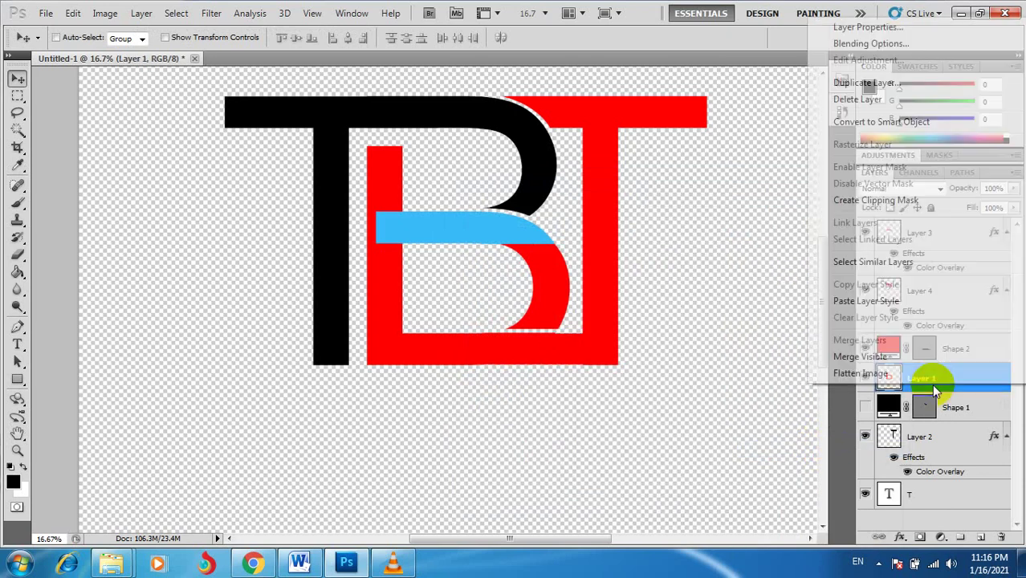
pyautogui.click(873, 301)
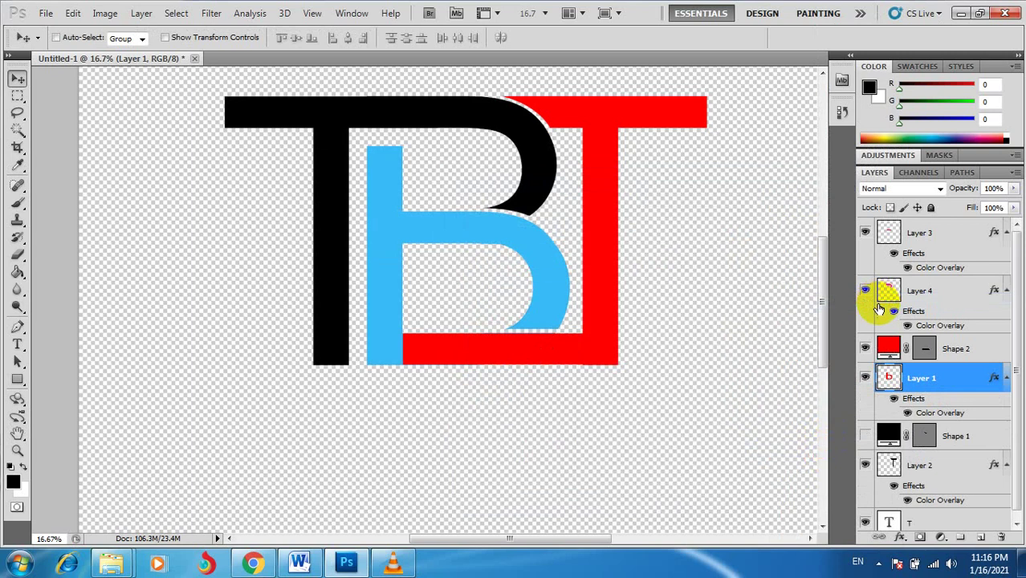
# - Paste the sky-blue style onto Layer 2 (right T) and Shape 2 (bottom bar)
pyautogui.rightClick(593, 298)
pyautogui.click(773, 366)
pyautogui.click(932, 473)
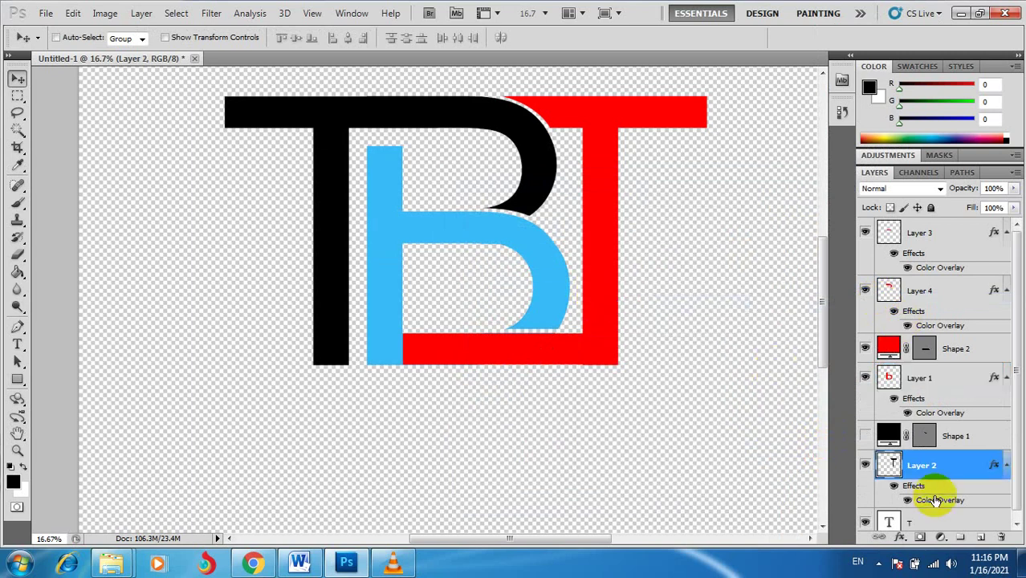
pyautogui.rightClick(936, 477)
pyautogui.click(883, 387)
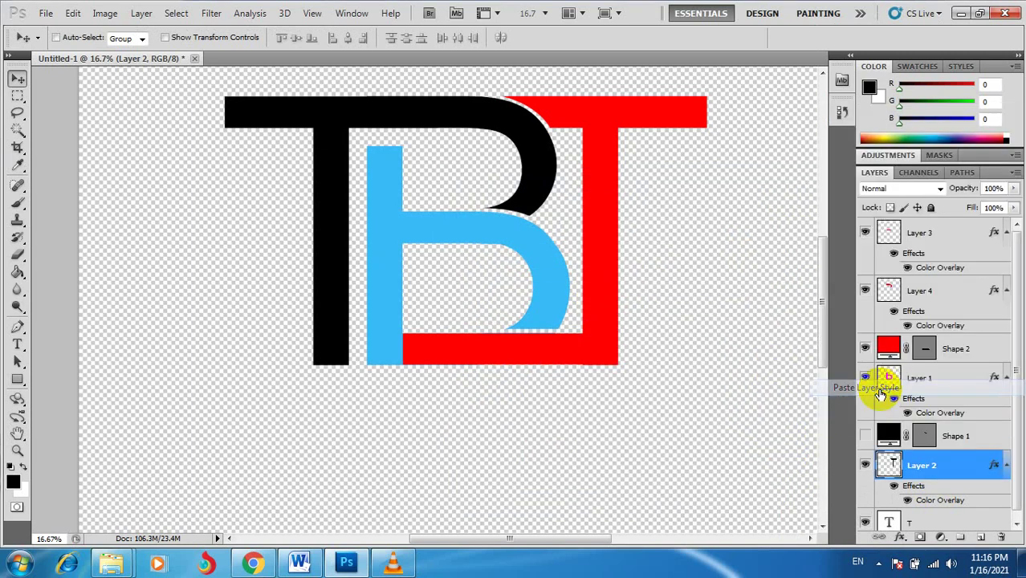
pyautogui.rightClick(584, 351)
pyautogui.click(604, 354)
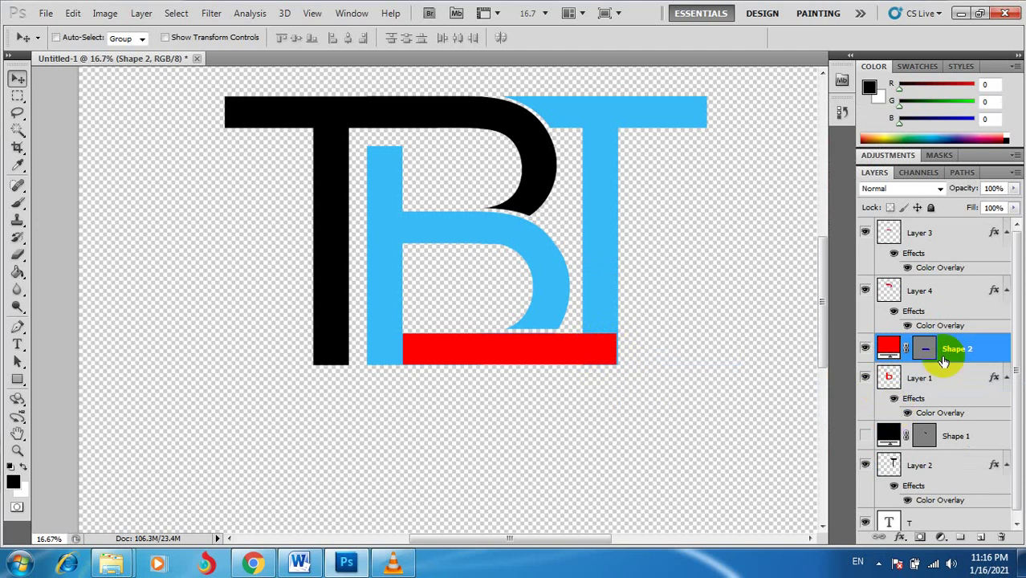
pyautogui.rightClick(948, 353)
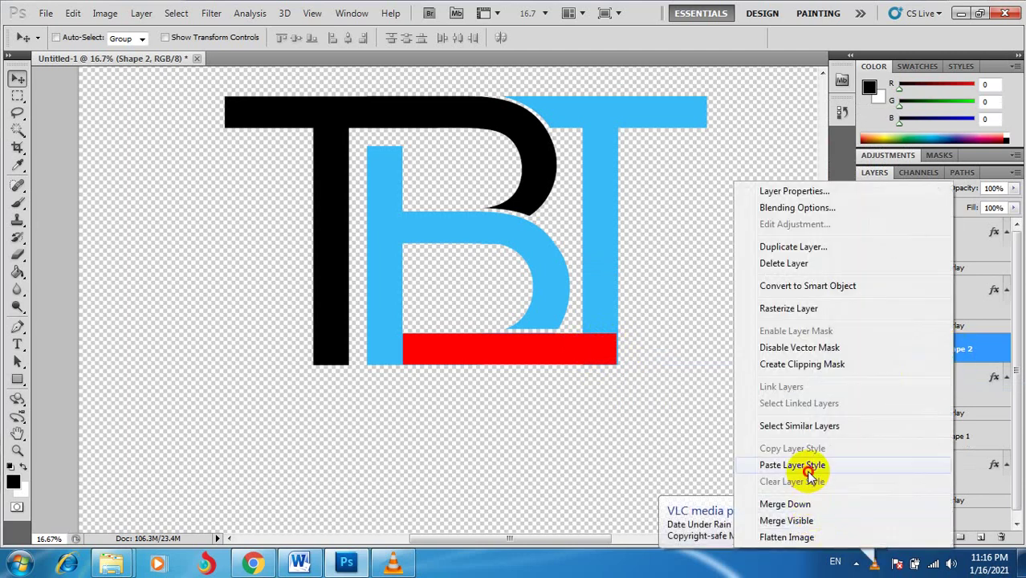
pyautogui.click(816, 466)
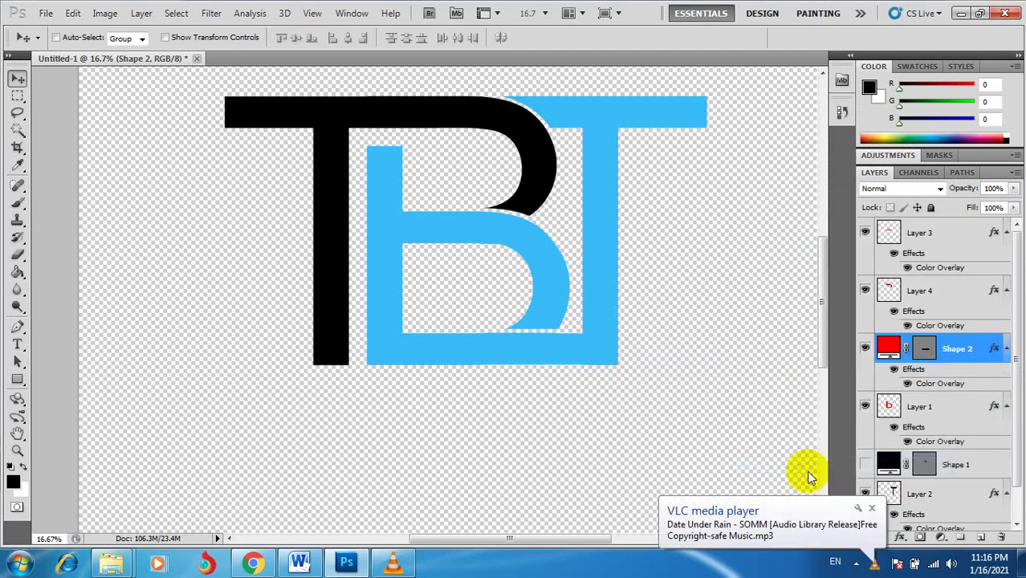
pyautogui.click(945, 241)
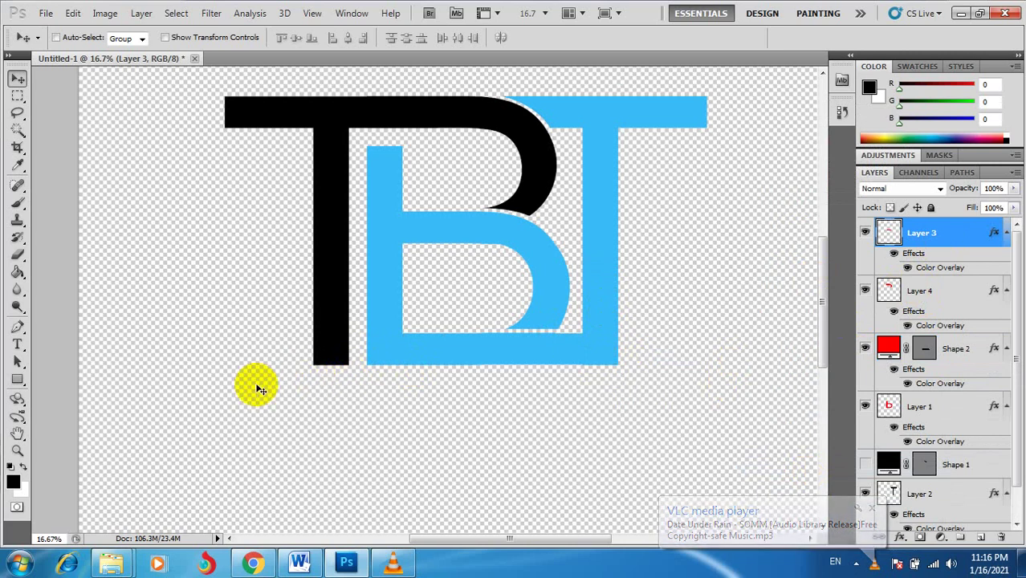
# - Cancel the stray T, lower the font size, and set a text insertion point below the logo
pyautogui.keyDown('alt'); pyautogui.click(390, 390); pyautogui.keyUp('alt')
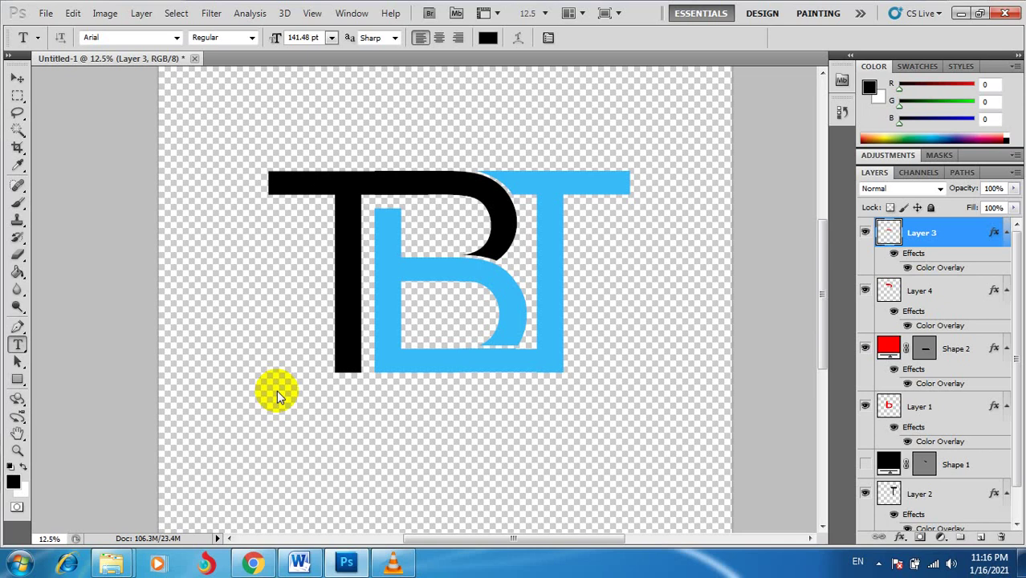
pyautogui.click(270, 432)
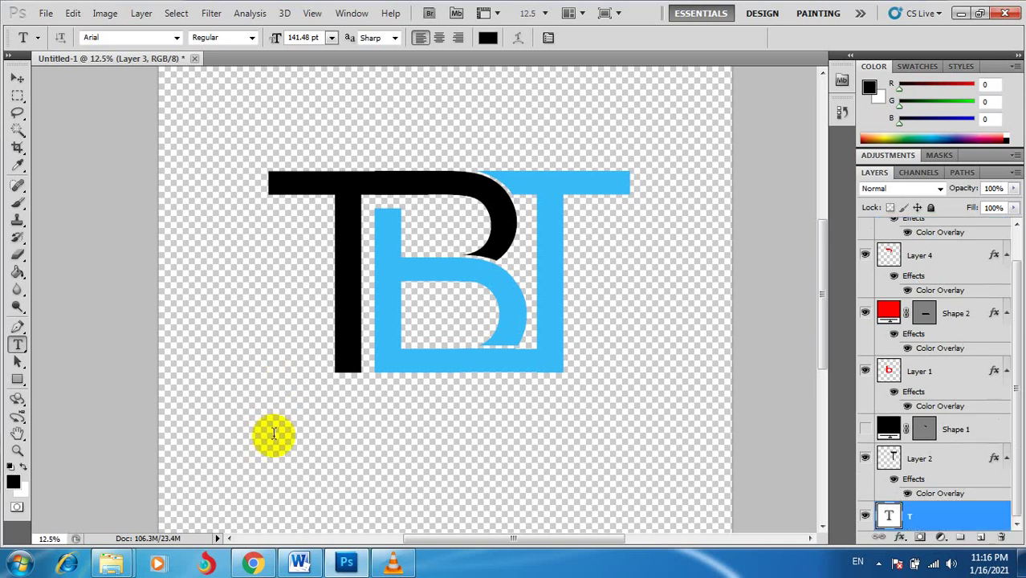
pyautogui.write('T')
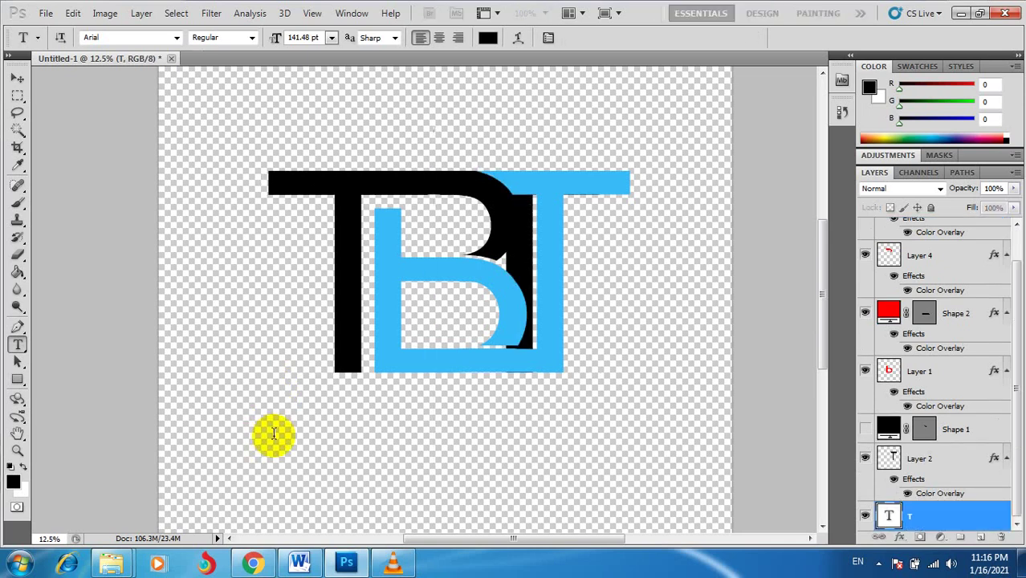
pyautogui.hotkey('ctrl', 'Return')
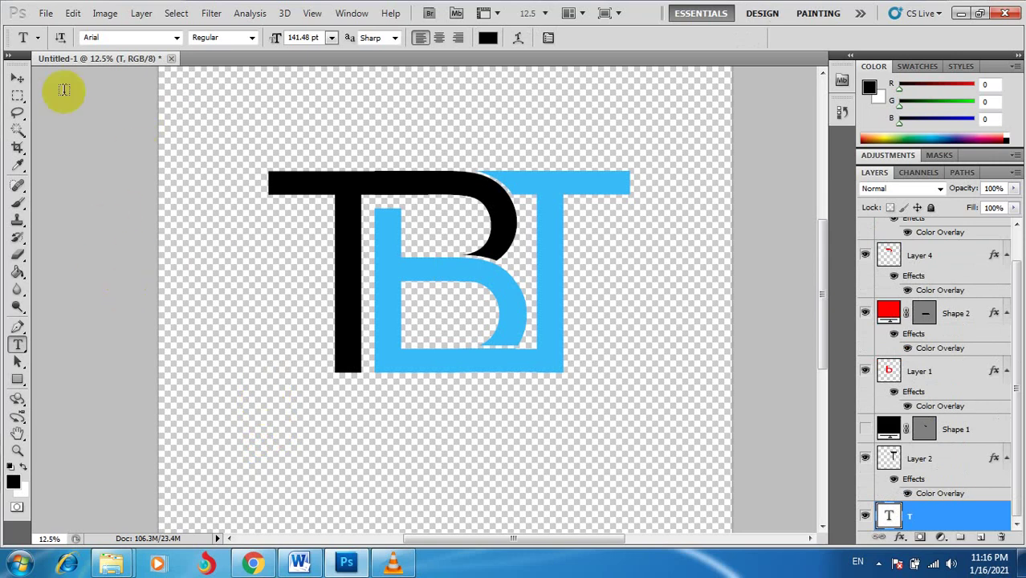
pyautogui.moveTo(274, 38)
pyautogui.mouseDown()
pyautogui.moveTo(250, 37)
pyautogui.moveTo(224, 76)
pyautogui.mouseUp()
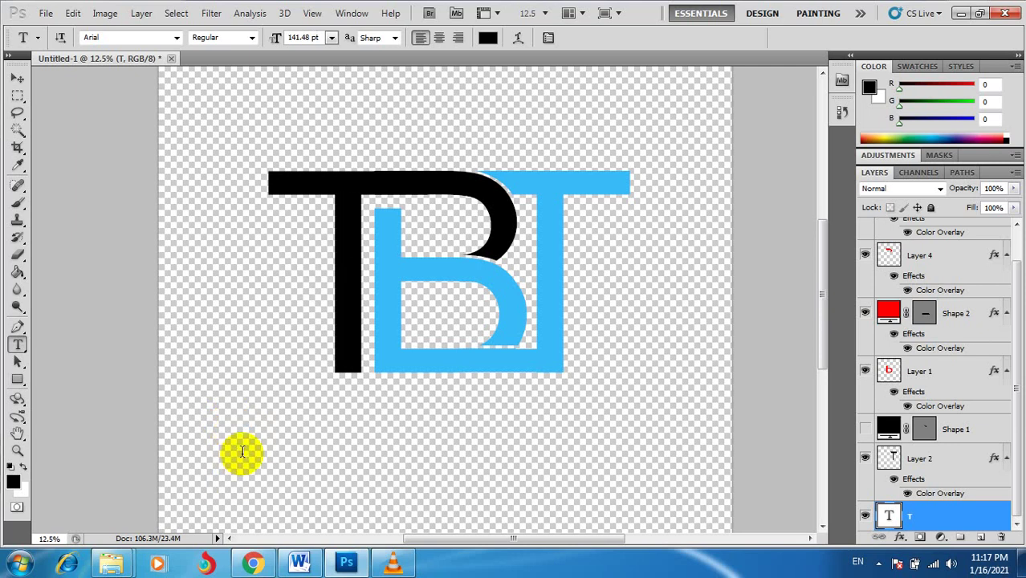
pyautogui.click(242, 453)
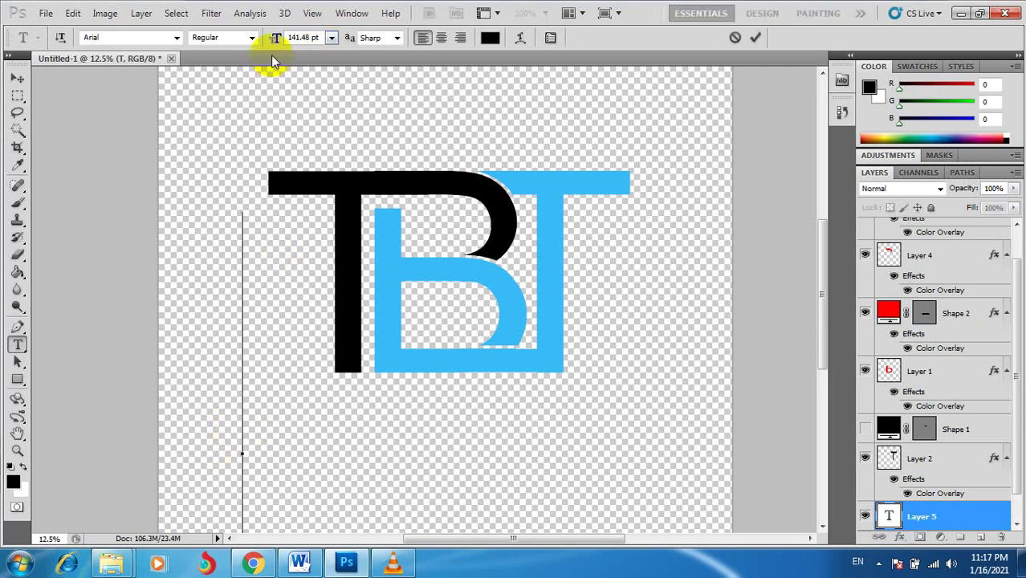
# - Type the tagline 'Trained Bi Techs' in black Arial at 19.48 pt
pyautogui.hotkey('ctrl', 'Return')
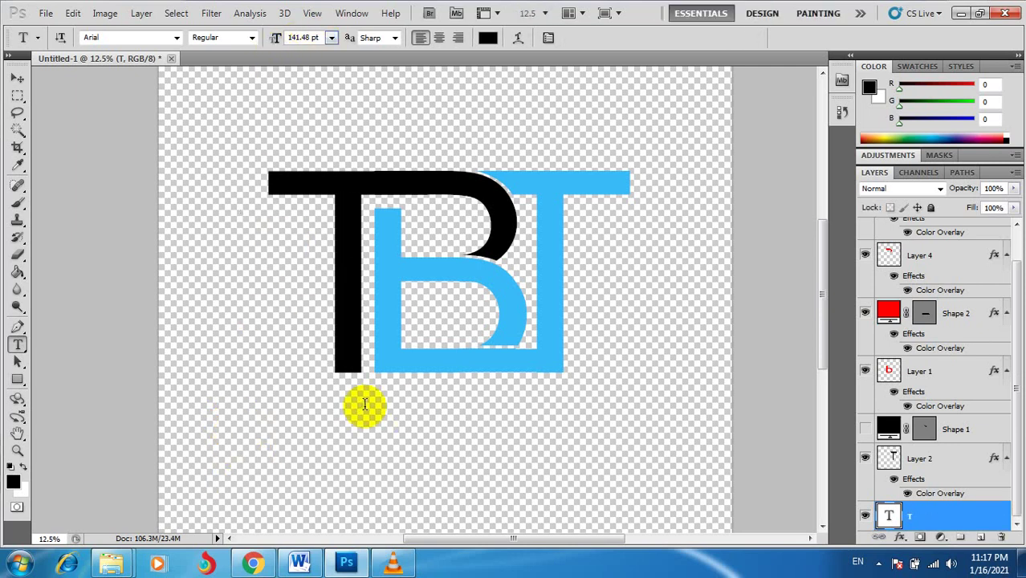
pyautogui.click(223, 460)
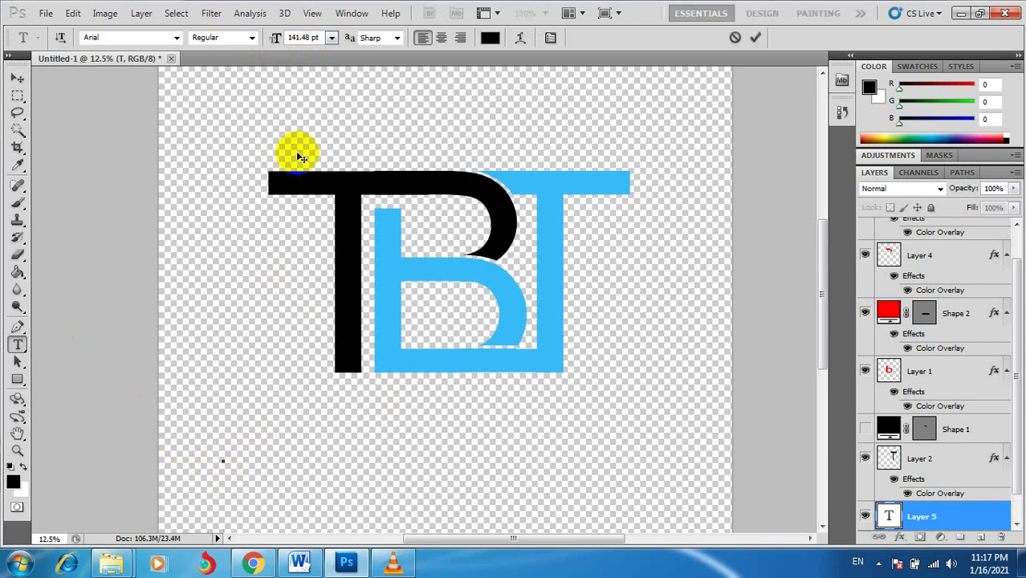
pyautogui.moveTo(276, 38); pyautogui.dragTo(202, 29)
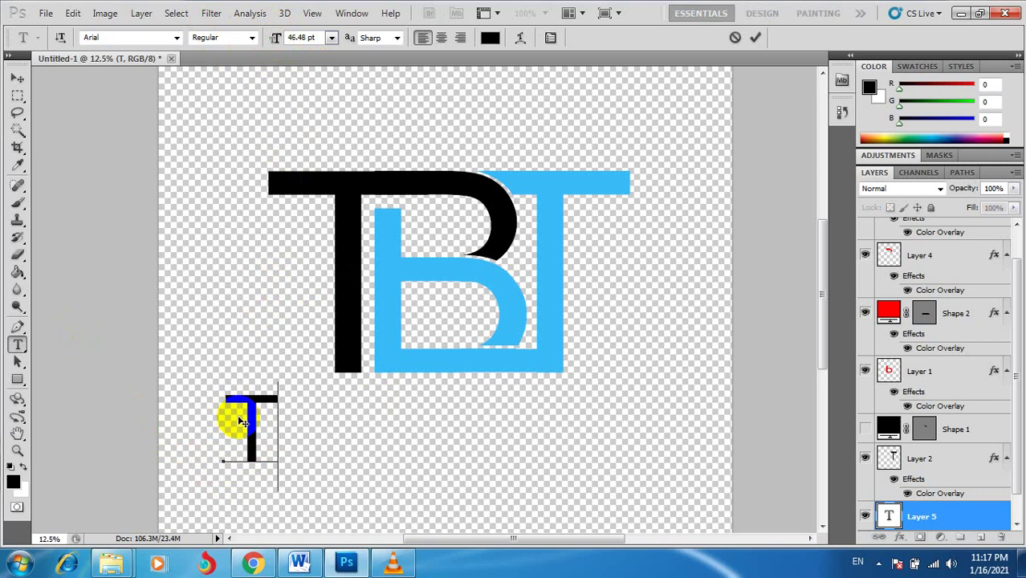
pyautogui.write('ra')
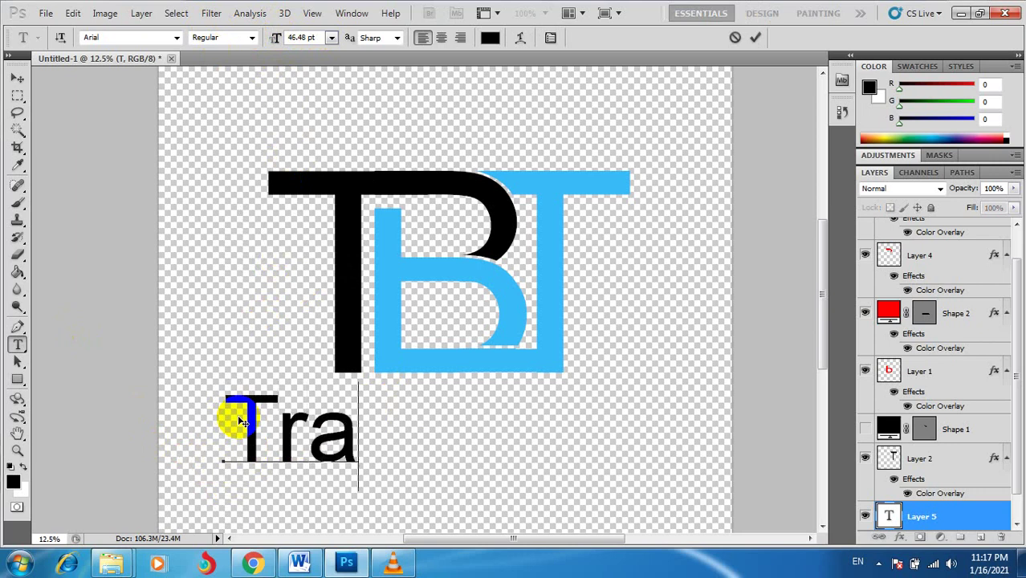
pyautogui.write('ined B')
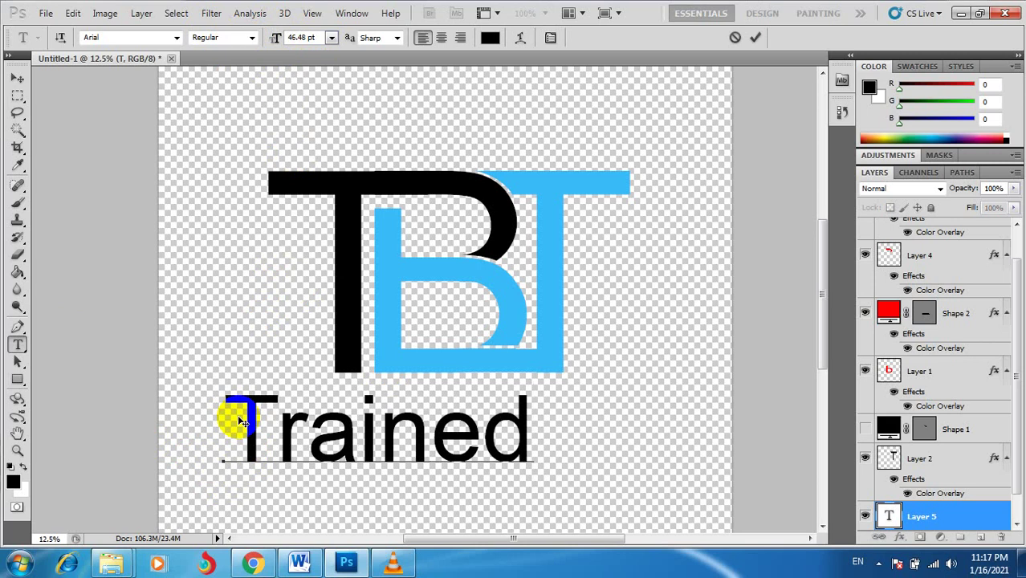
pyautogui.write('i')
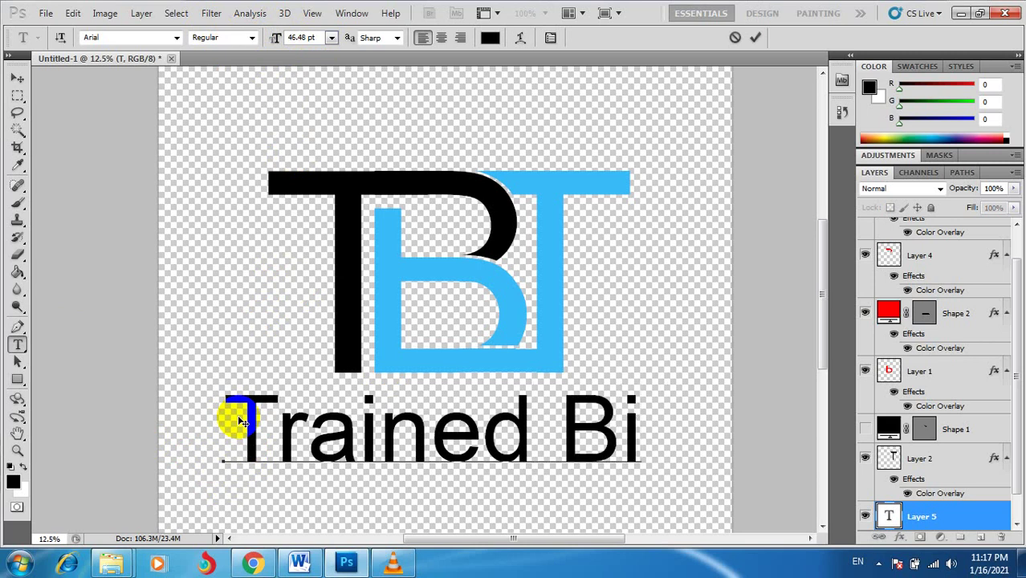
pyautogui.write(' Te')
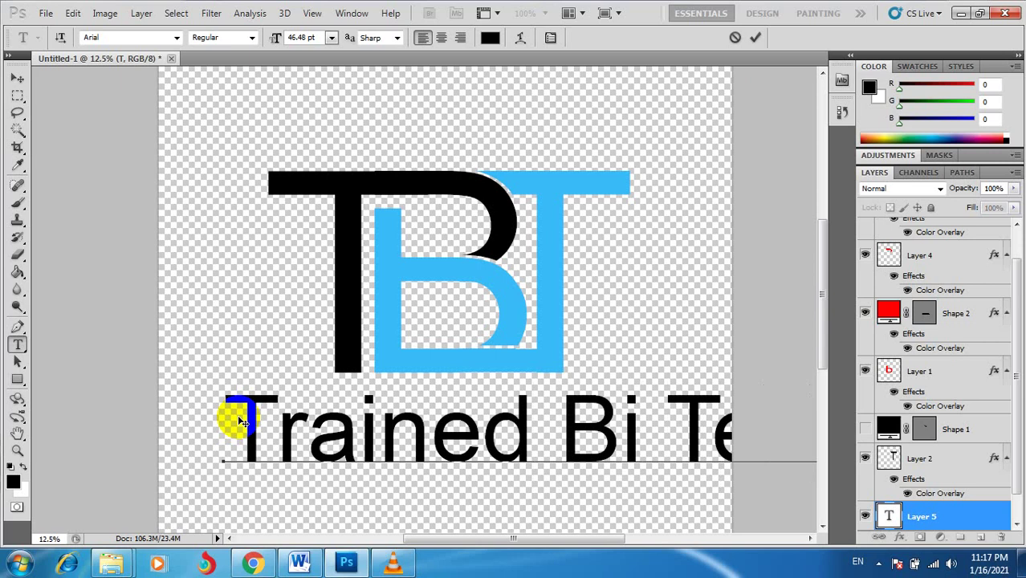
pyautogui.hotkey('ctrl', 'a')
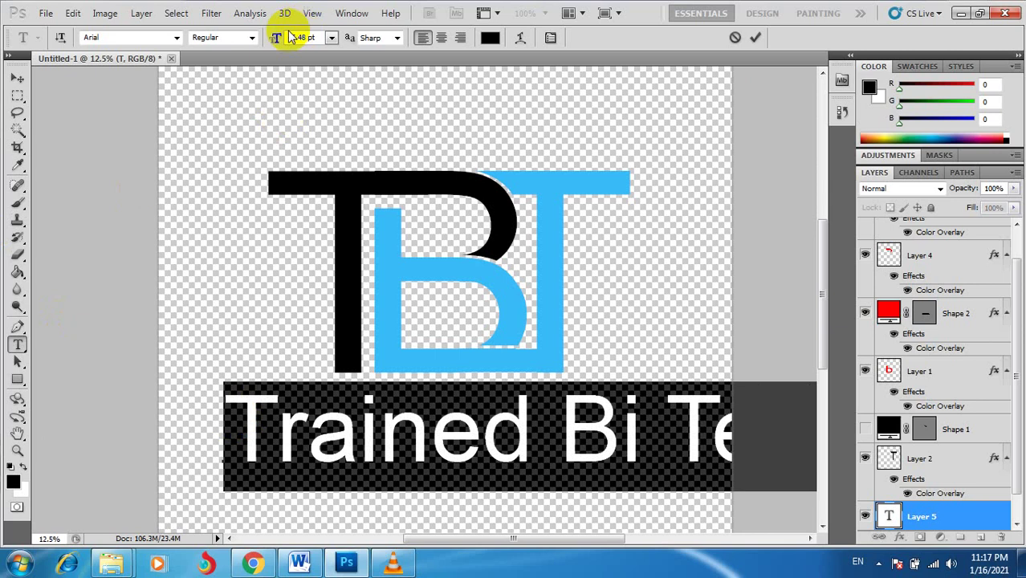
pyautogui.moveTo(273, 42); pyautogui.dragTo(257, 42)
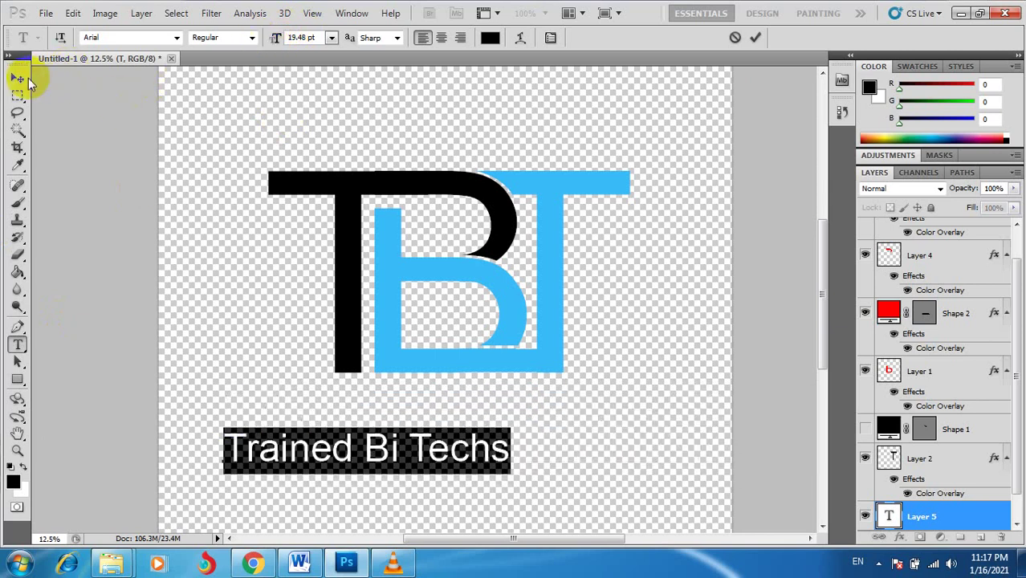
pyautogui.click(17, 78)
# - Move the tagline beneath the logo and scale it down to about 81%
pyautogui.moveTo(328, 474)
pyautogui.mouseDown()
pyautogui.moveTo(420, 391)
pyautogui.moveTo(422, 401)
pyautogui.mouseUp()
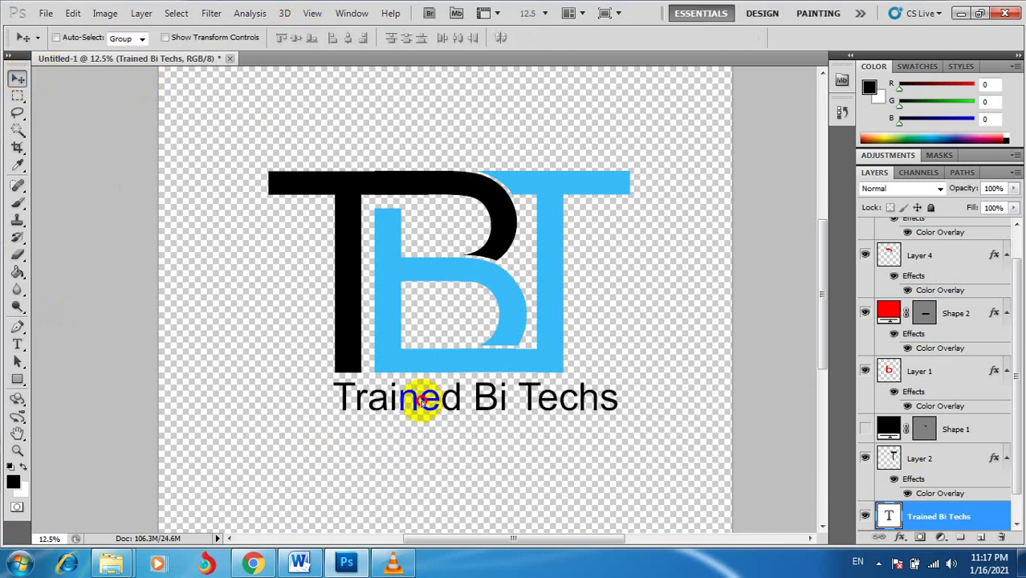
pyautogui.hotkey('ctrl', 't')
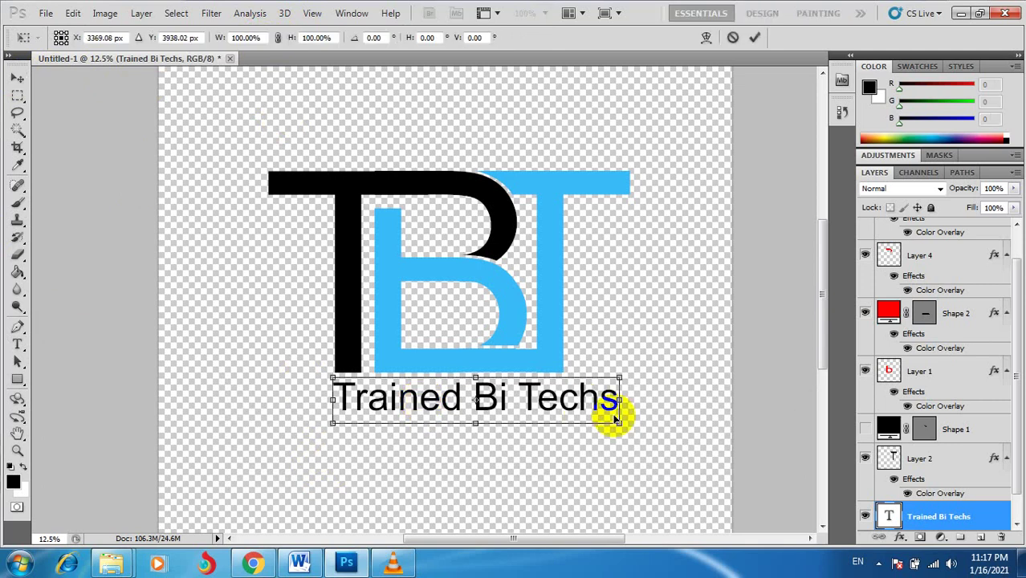
pyautogui.moveTo(620, 424); pyautogui.dragTo(565, 420)
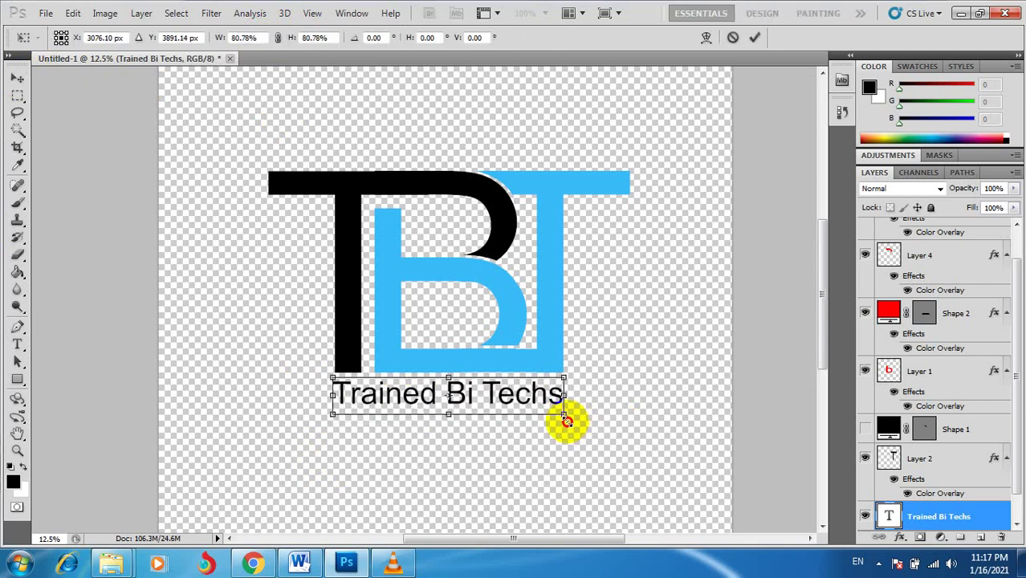
pyautogui.doubleClick(484, 405)
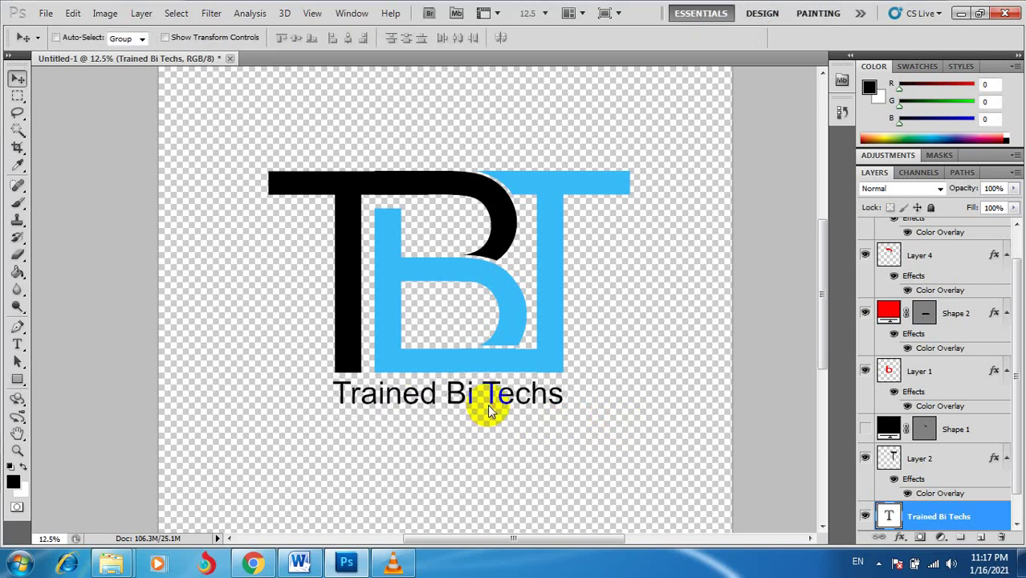
pyautogui.scroll(1, 444, 402)
pyautogui.scroll(1, 444, 401)
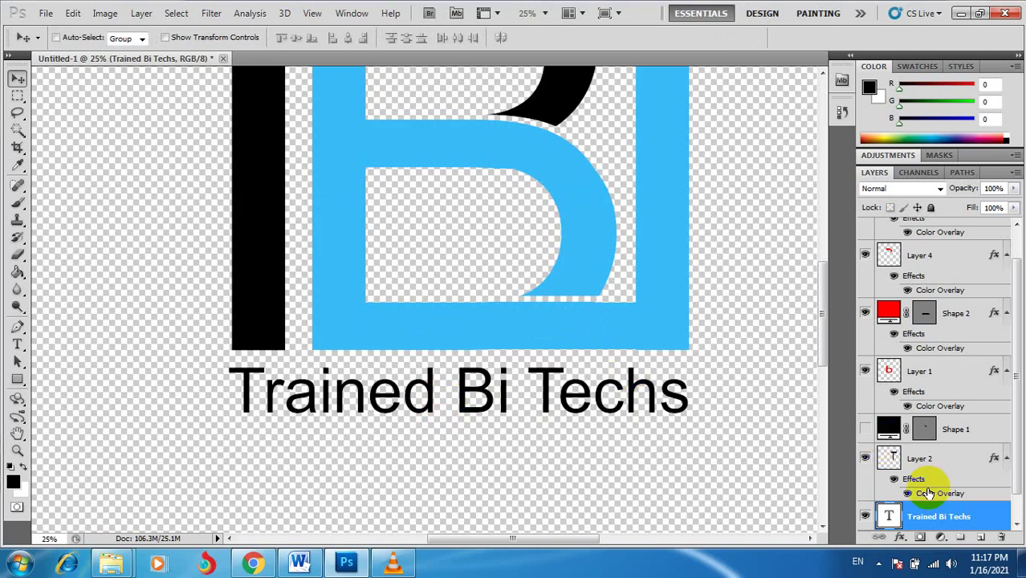
# - Alt-drag to duplicate the tagline text layer below the original
pyautogui.press('t')
pyautogui.click(455, 395)
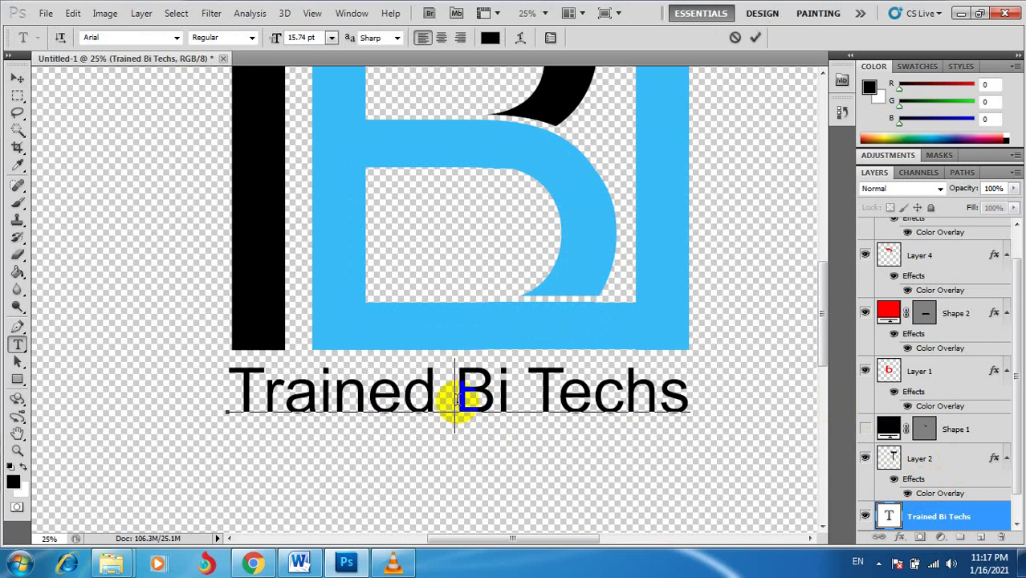
pyautogui.click(17, 78)
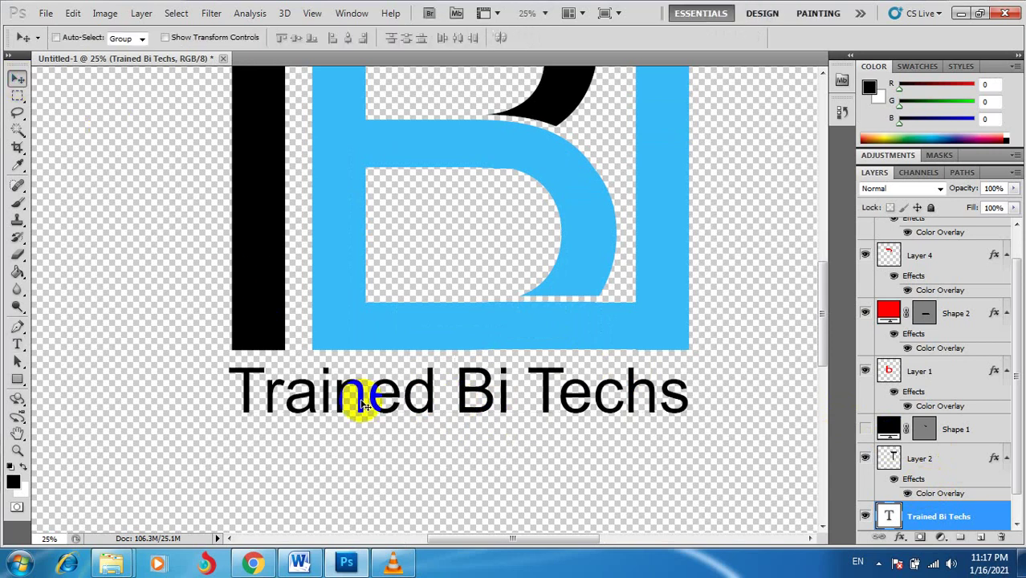
pyautogui.moveTo(362, 404)
pyautogui.mouseDown()
pyautogui.moveTo(358, 470)
pyautogui.moveTo(233, 465)
pyautogui.mouseUp()
pyautogui.press('t')
# - Change the copied tagline's font to Bauhaus 93
pyautogui.hotkey('ctrl', 'a')
pyautogui.click(165, 38)
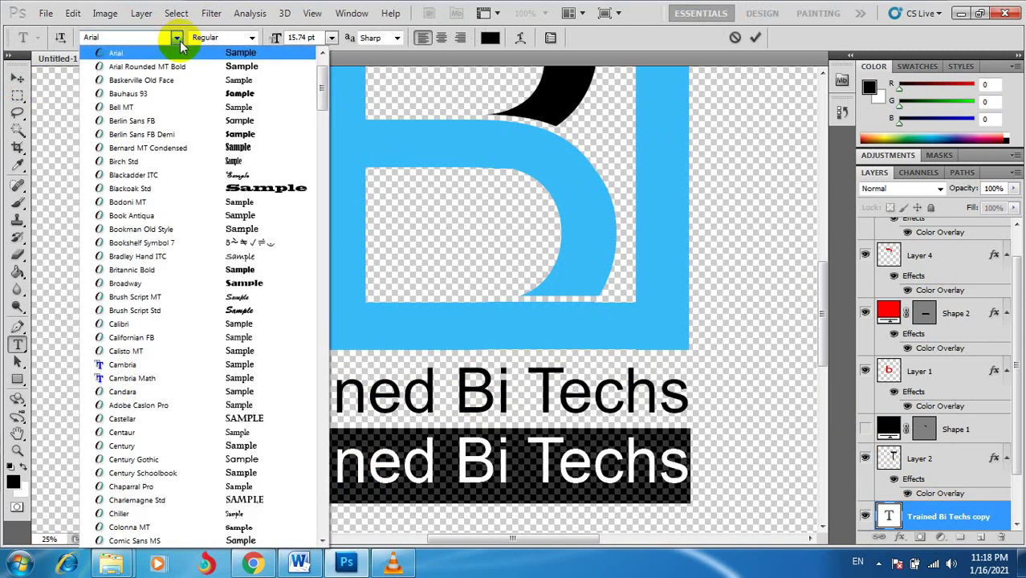
pyautogui.click(155, 38)
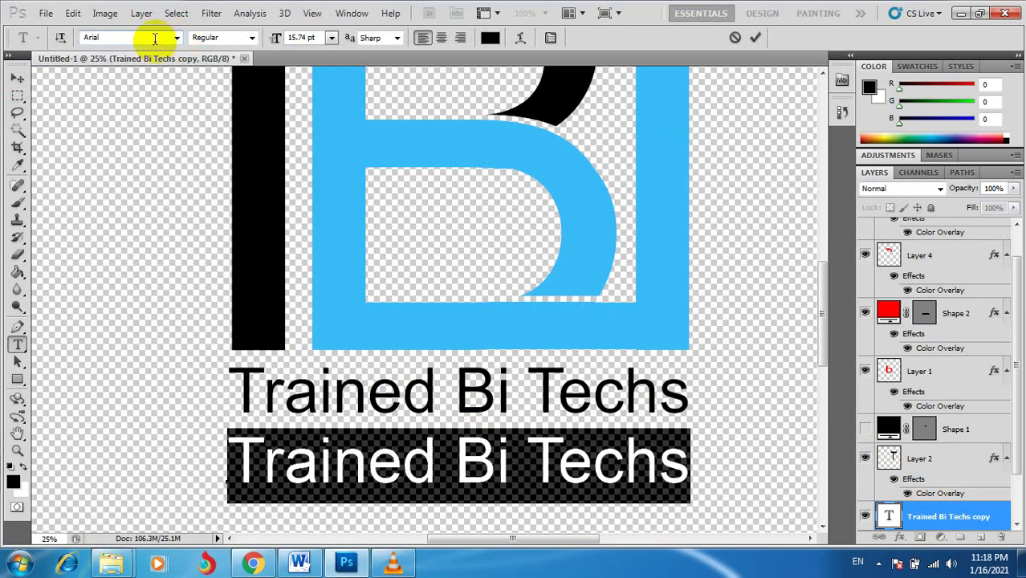
pyautogui.click(177, 38)
pyautogui.click(142, 36)
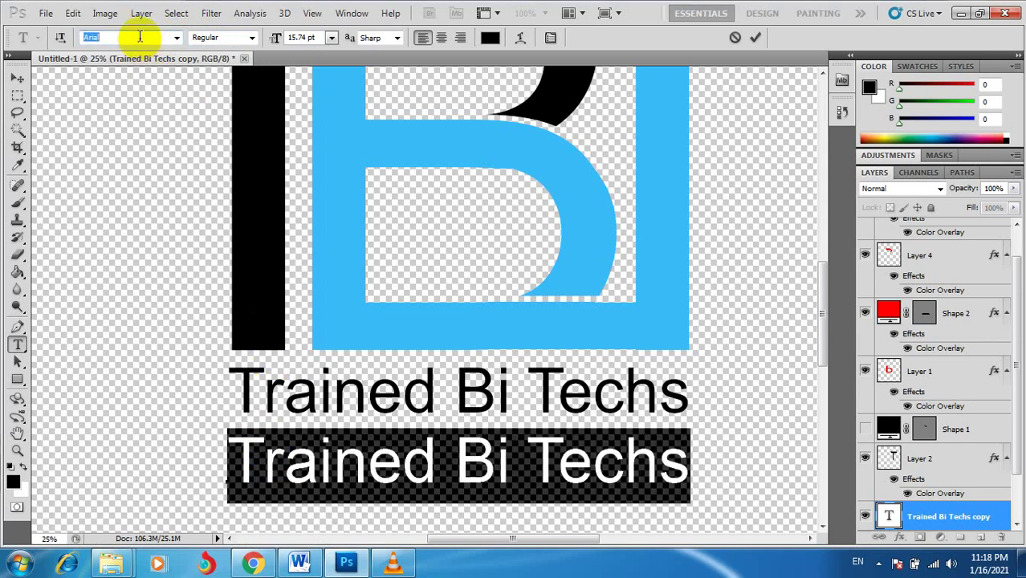
pyautogui.press('Down')
pyautogui.press('Down')
pyautogui.press('Down')
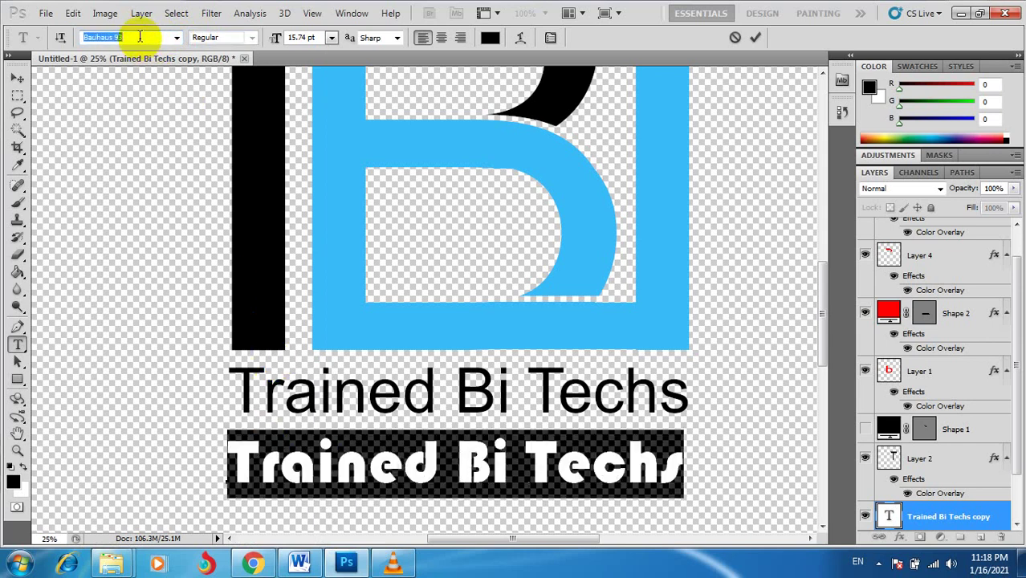
pyautogui.press('Down')
pyautogui.press('Up')
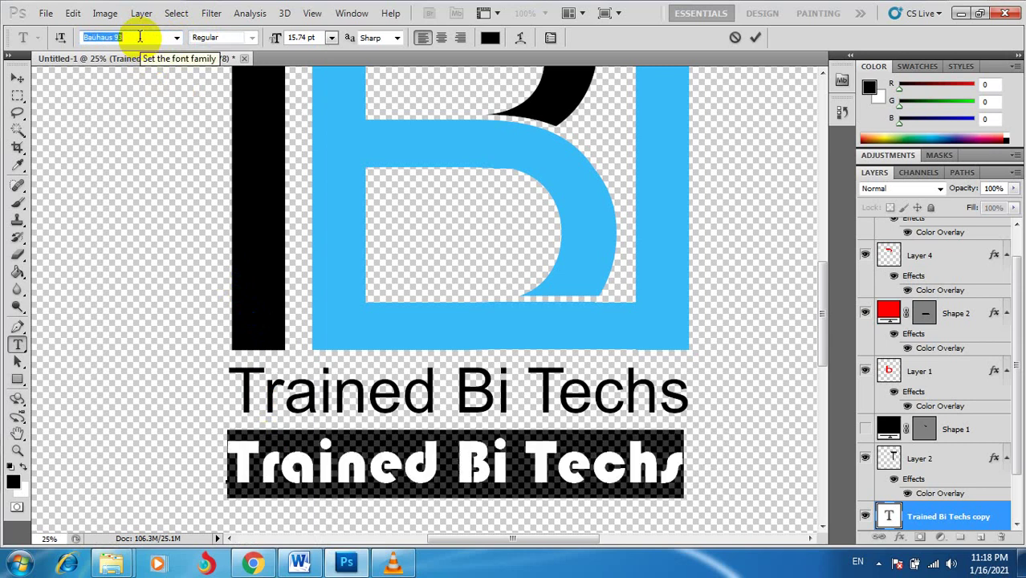
pyautogui.click(17, 78)
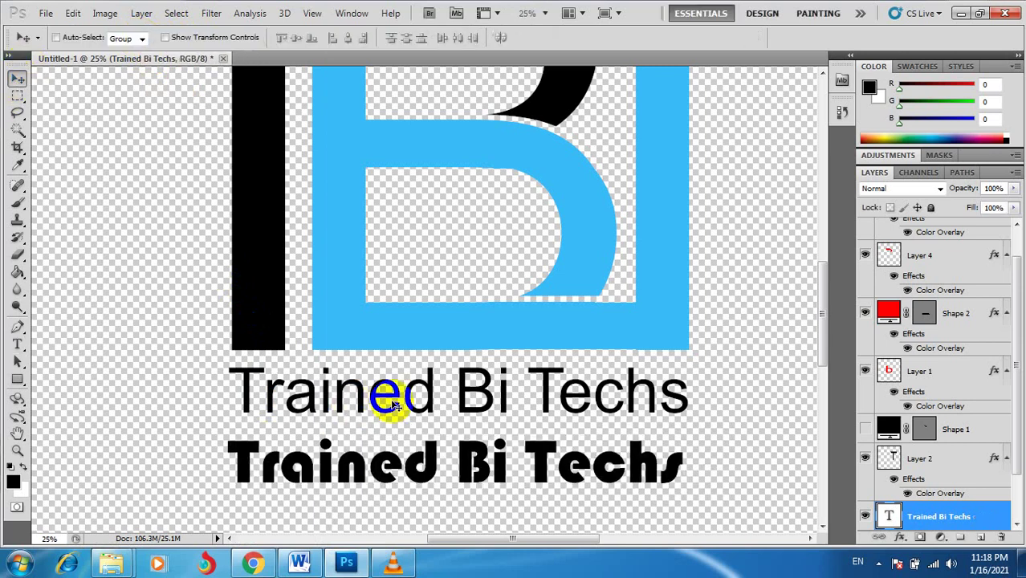
# - Hide the thin Arial tagline and move the bold one under the logo, scaled up slightly
pyautogui.hotkey('ctrl', 'j')
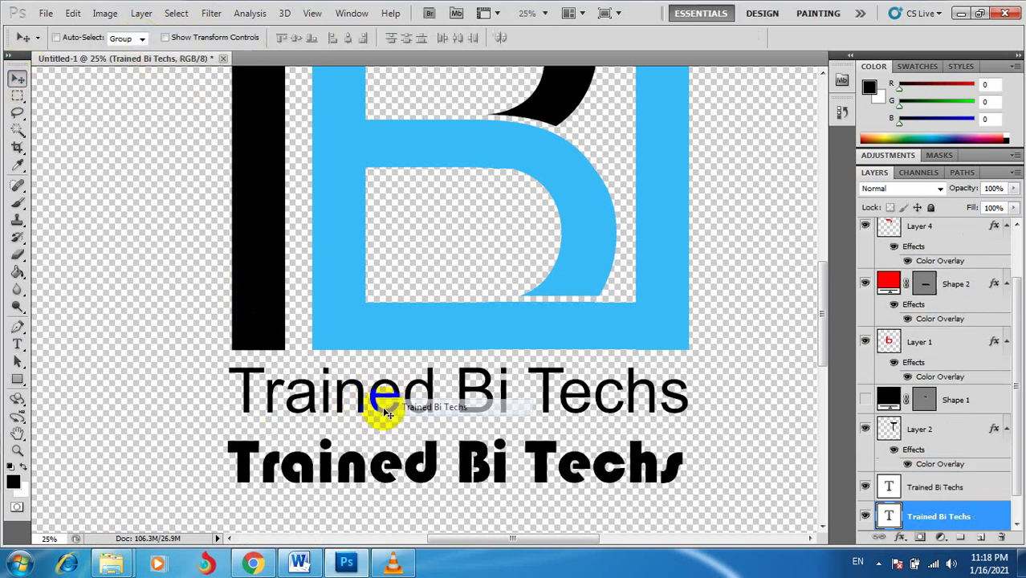
pyautogui.press('Delete')
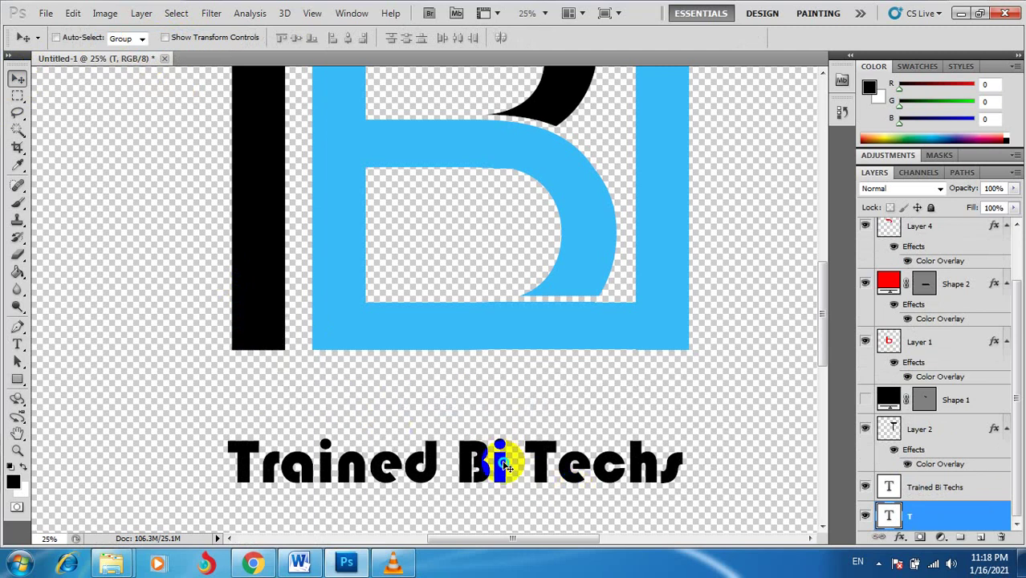
pyautogui.rightClick(505, 465)
pyautogui.click(514, 473)
pyautogui.moveTo(508, 484); pyautogui.dragTo(509, 411)
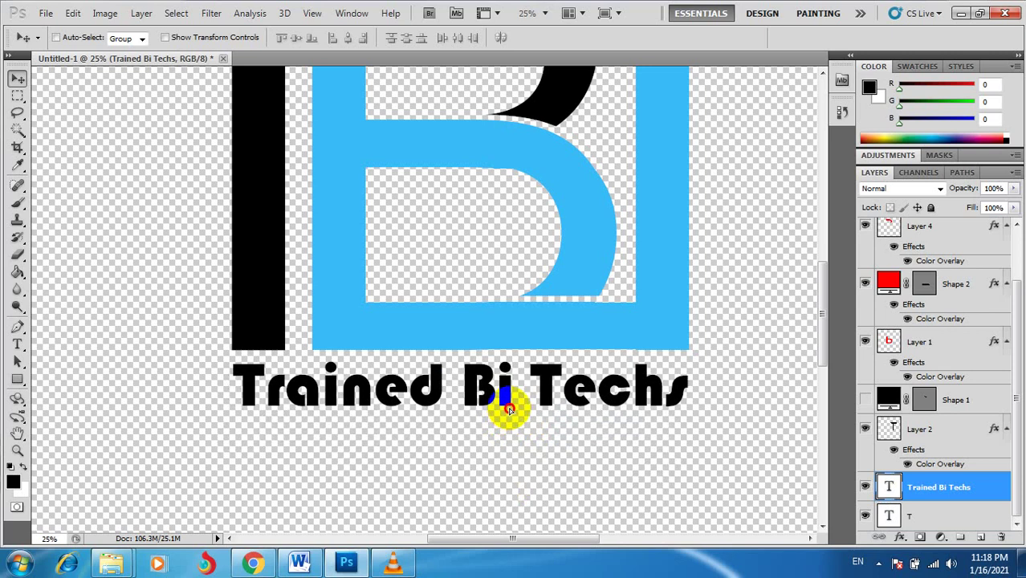
pyautogui.hotkey('ctrl', 't')
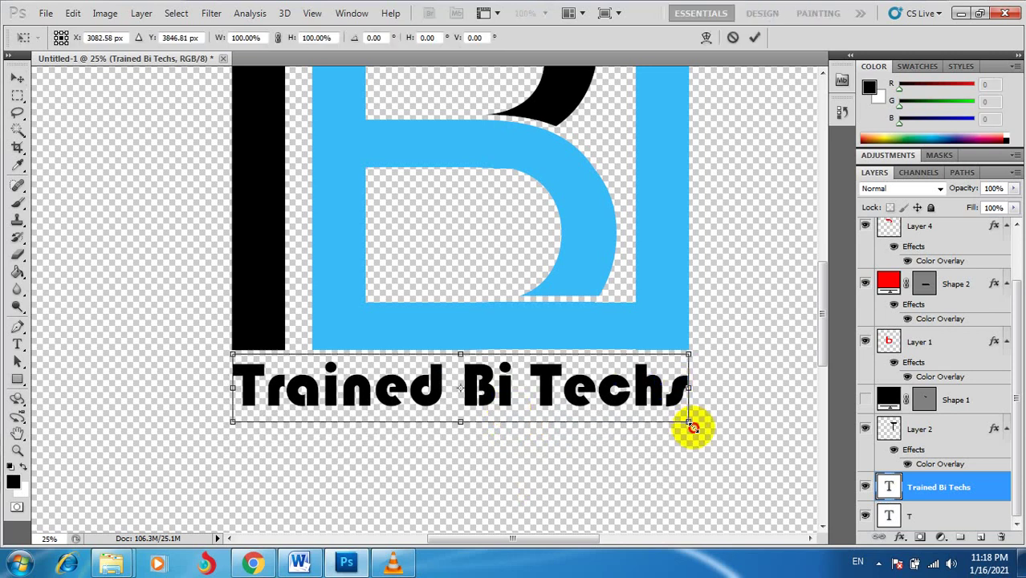
pyautogui.moveTo(692, 424); pyautogui.dragTo(695, 428)
pyautogui.doubleClick(664, 403)
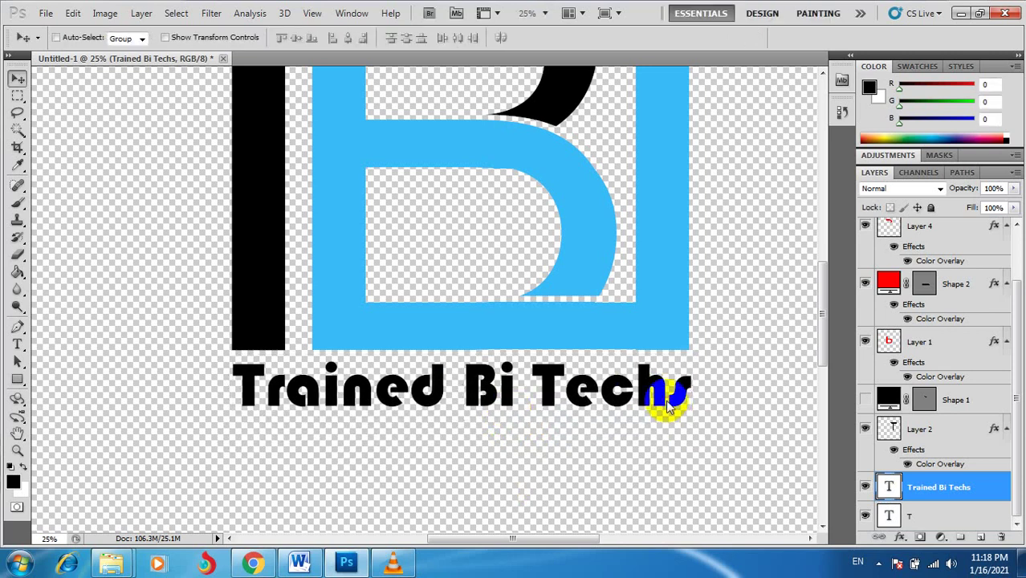
# - Enable a Color Overlay on the tagline and preview several shades before cancelling the picker
pyautogui.doubleClick(983, 492)
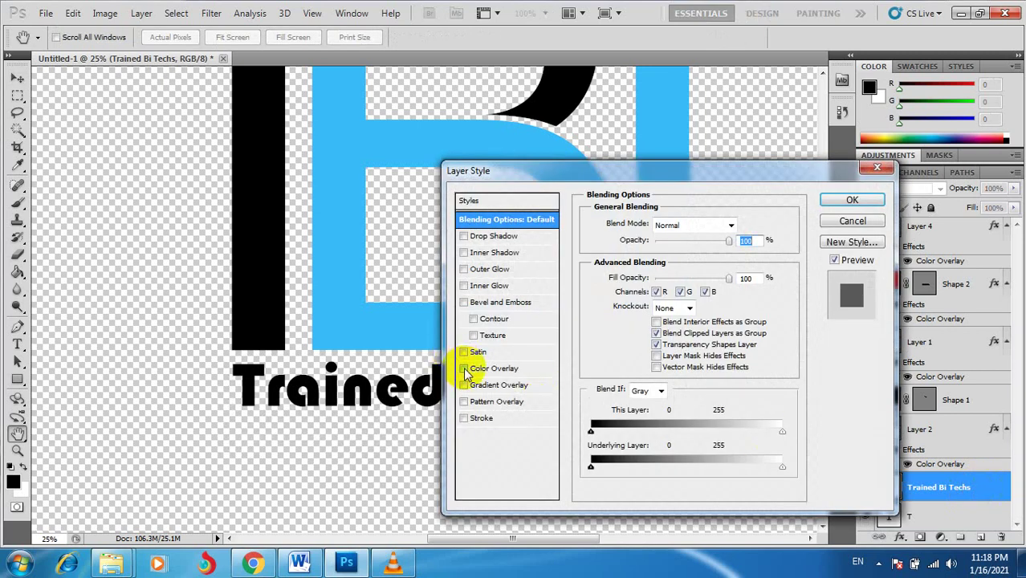
pyautogui.click(465, 370)
pyautogui.click(735, 225)
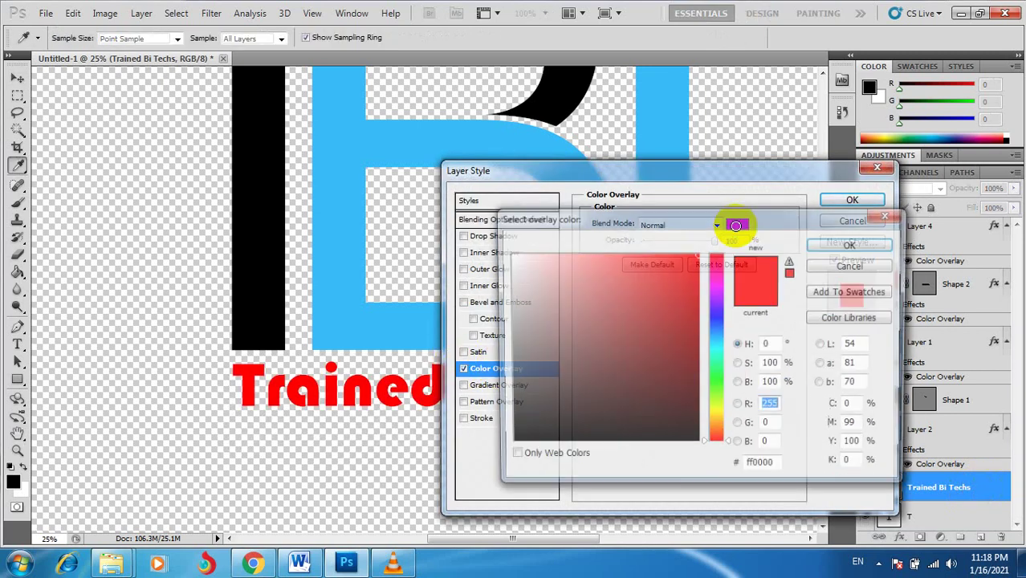
pyautogui.click(511, 340)
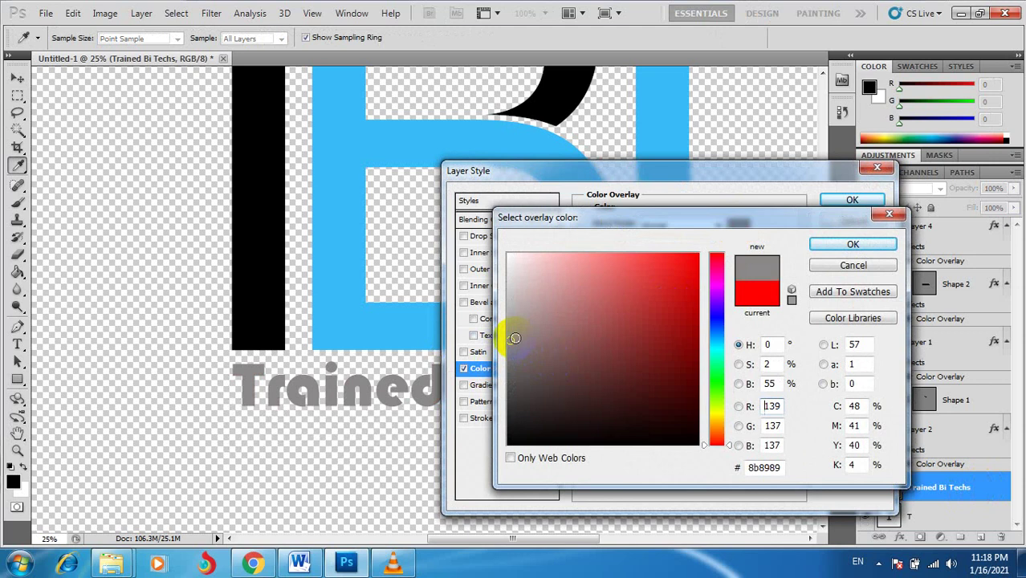
pyautogui.click(517, 281)
pyautogui.moveTo(513, 278)
pyautogui.mouseDown()
pyautogui.moveTo(700, 350)
pyautogui.moveTo(688, 363)
pyautogui.moveTo(700, 227)
pyautogui.mouseUp()
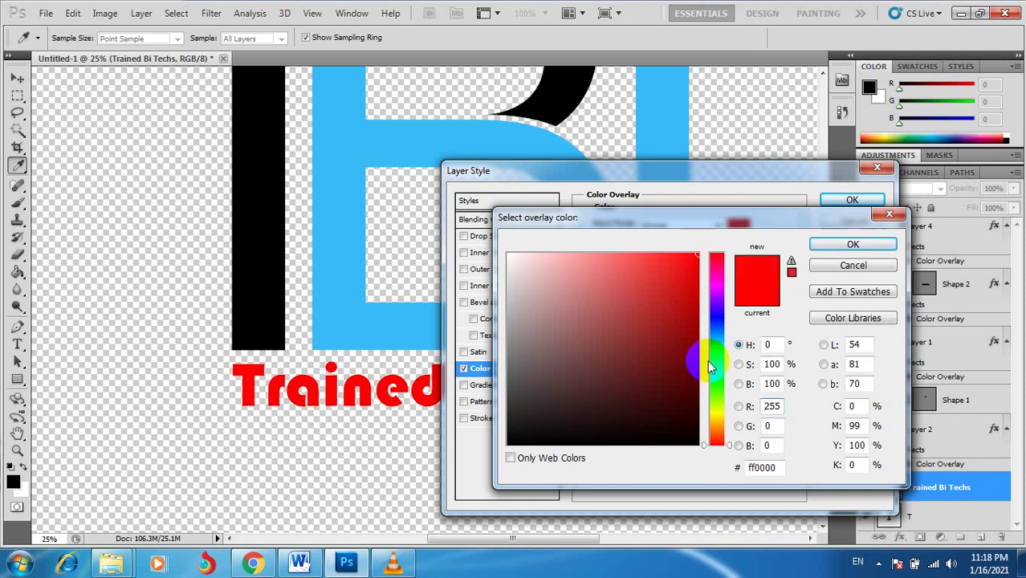
pyautogui.click(712, 319)
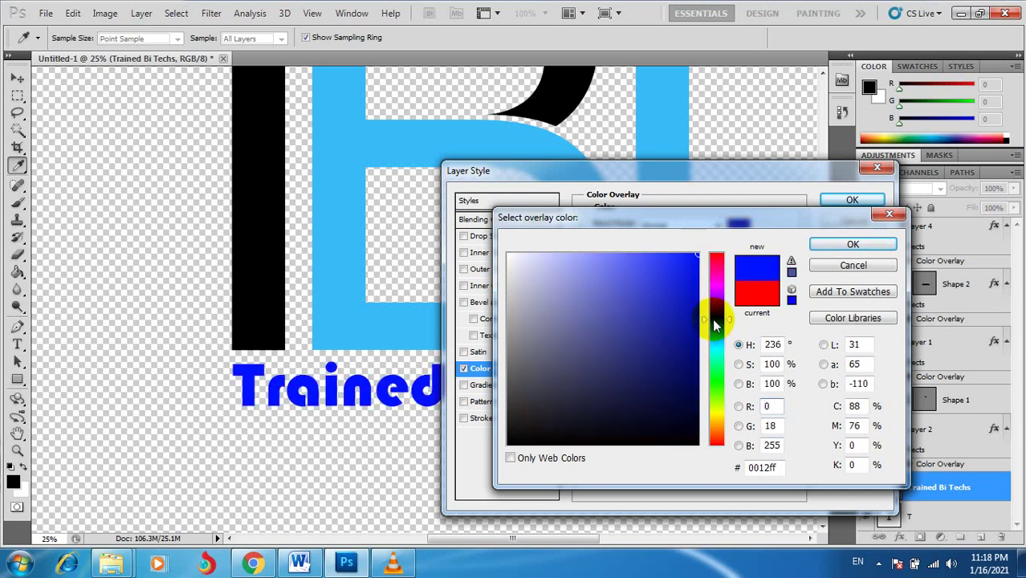
pyautogui.moveTo(712, 318)
pyautogui.mouseDown()
pyautogui.moveTo(715, 297)
pyautogui.moveTo(719, 313)
pyautogui.mouseUp()
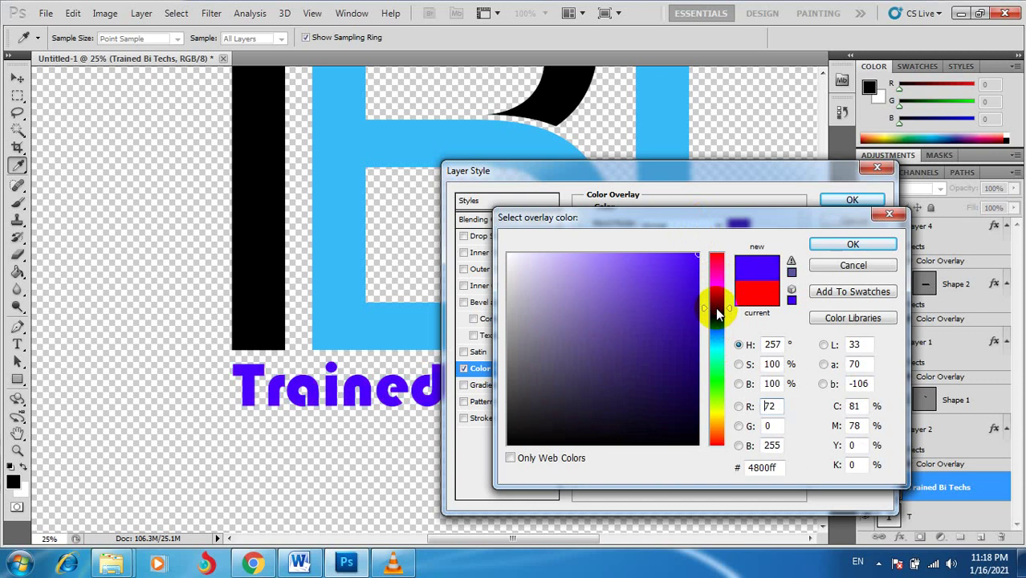
pyautogui.moveTo(718, 313); pyautogui.dragTo(720, 301)
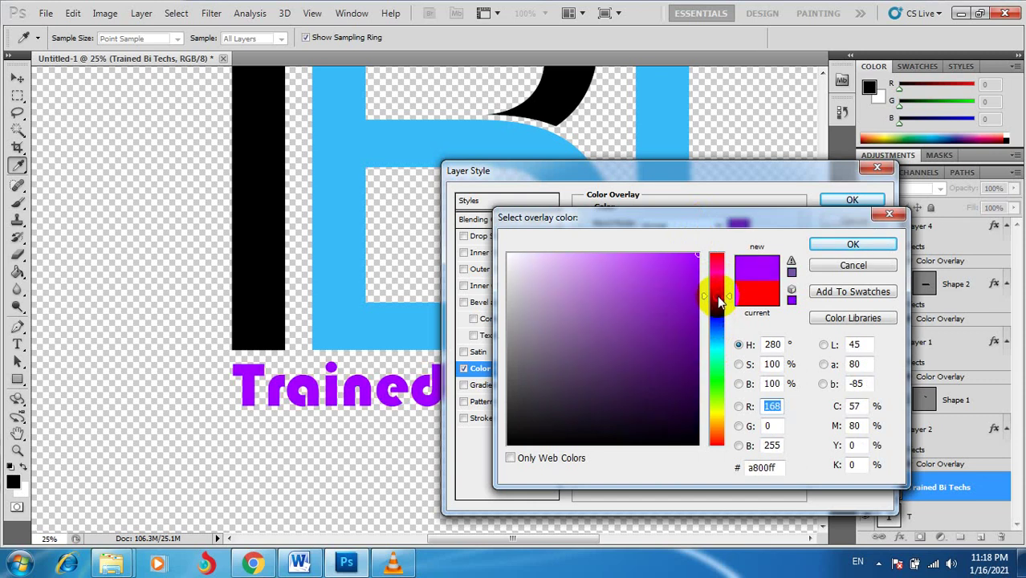
pyautogui.moveTo(720, 301); pyautogui.dragTo(720, 304)
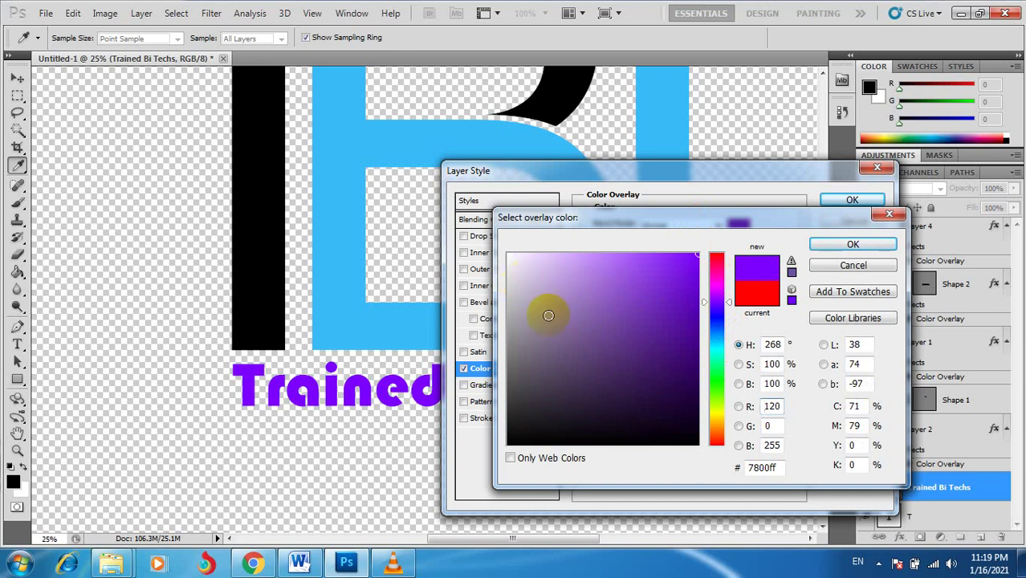
pyautogui.click(853, 265)
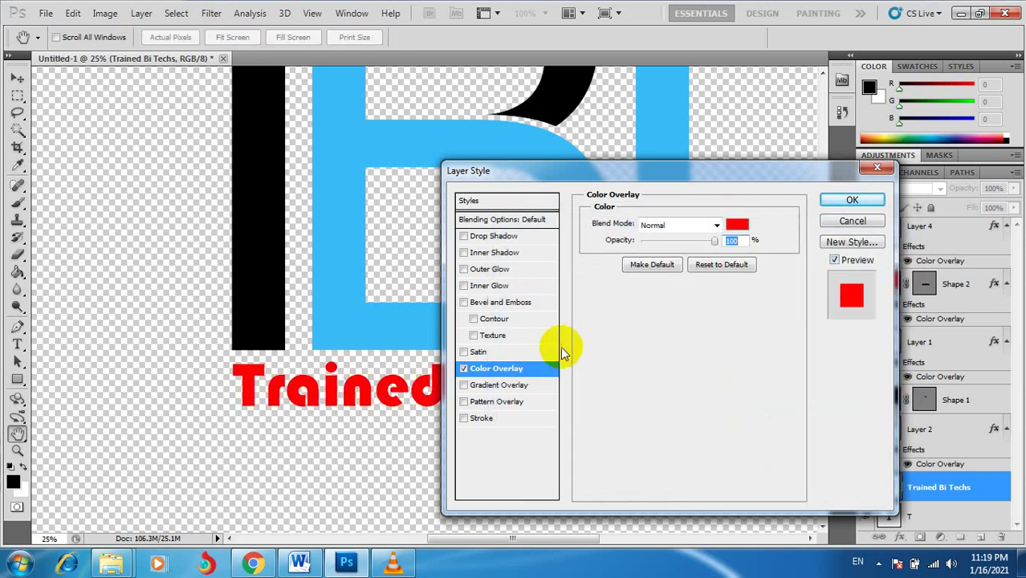
# - Set the tagline overlay to the logo's sky blue sampled with the eyedropper, slightly brightened
pyautogui.click(463, 368)
pyautogui.click(463, 385)
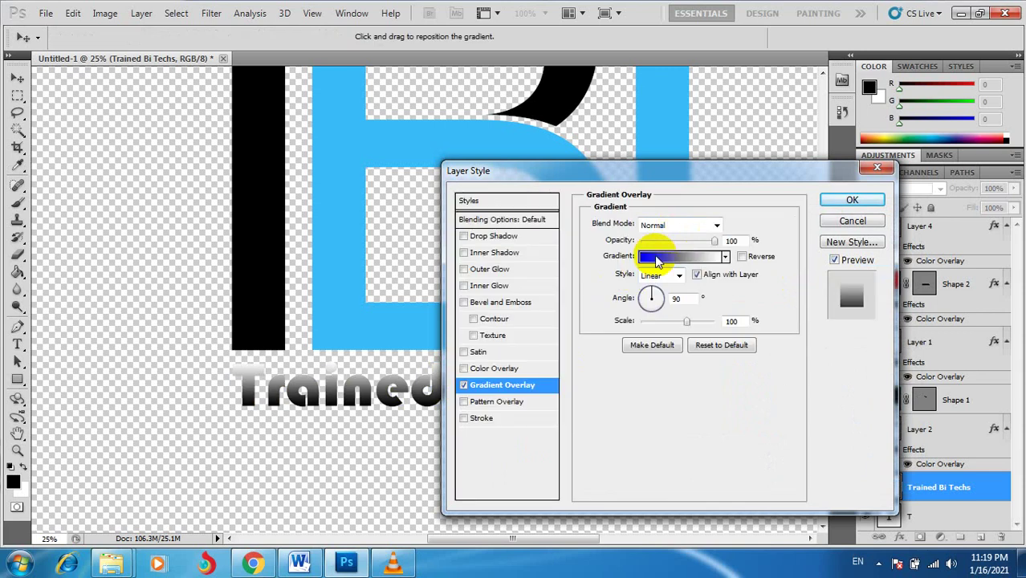
pyautogui.click(482, 386)
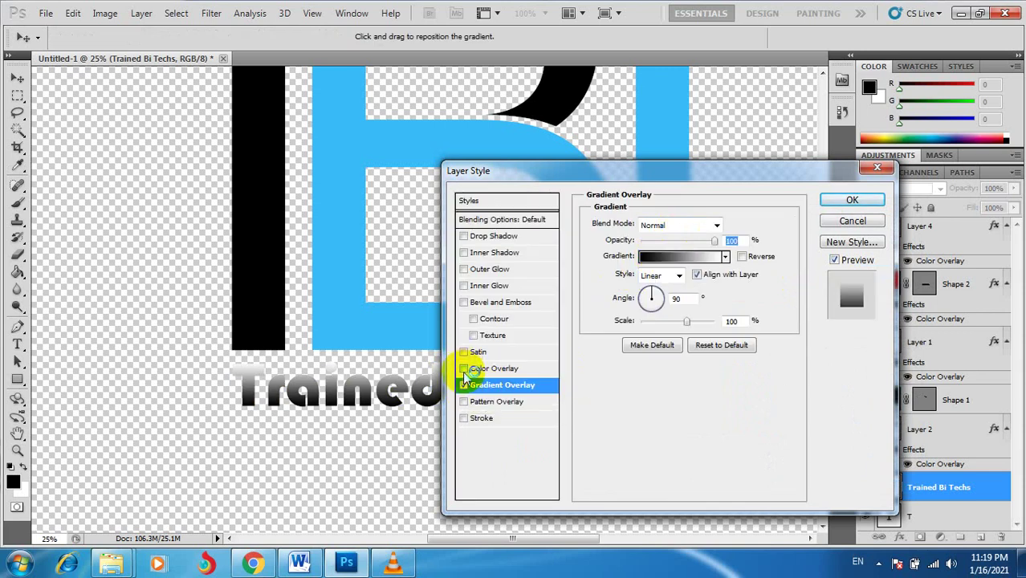
pyautogui.click(463, 368)
pyautogui.click(494, 369)
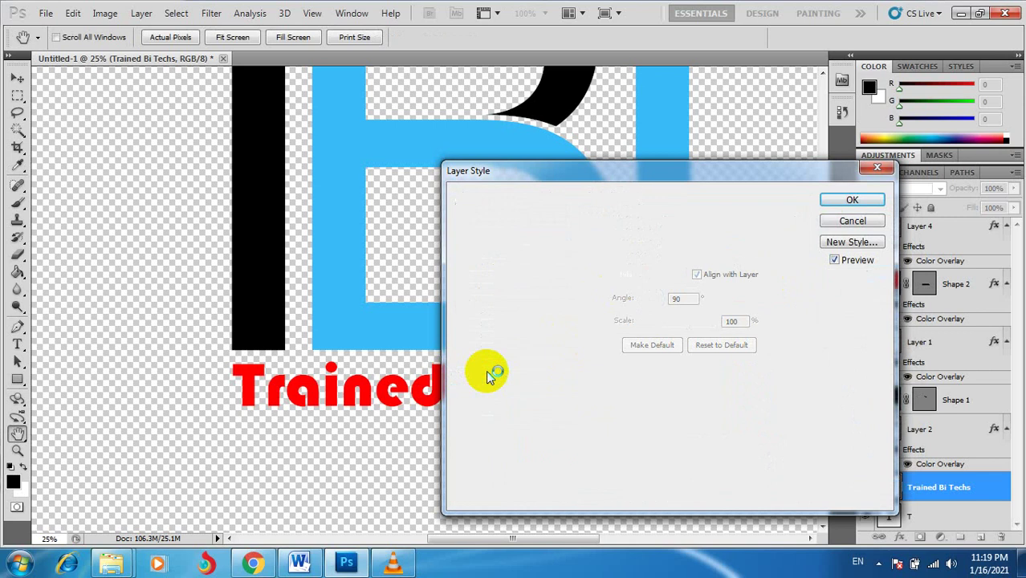
pyautogui.click(735, 225)
pyautogui.click(329, 273)
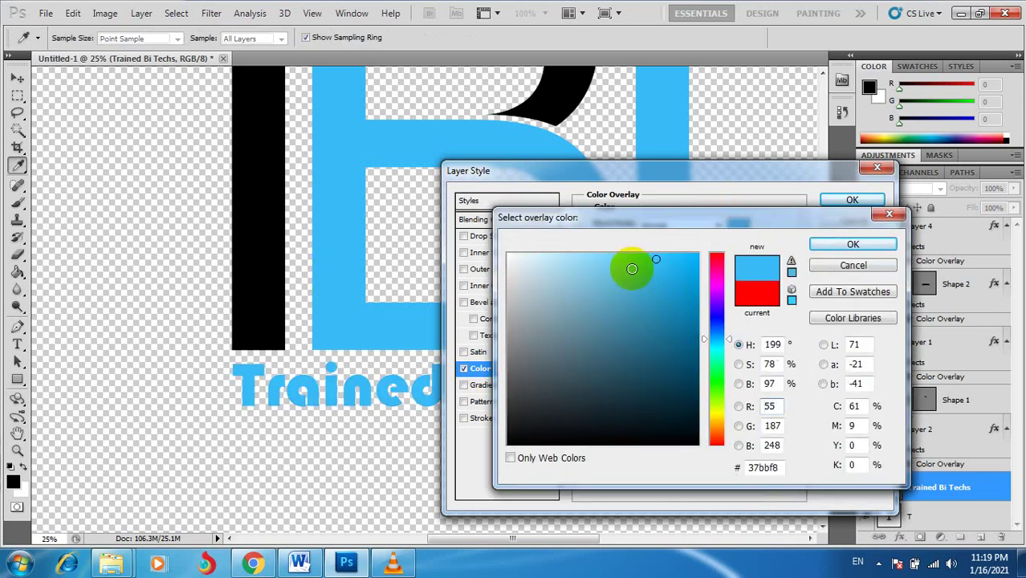
pyautogui.click(649, 277)
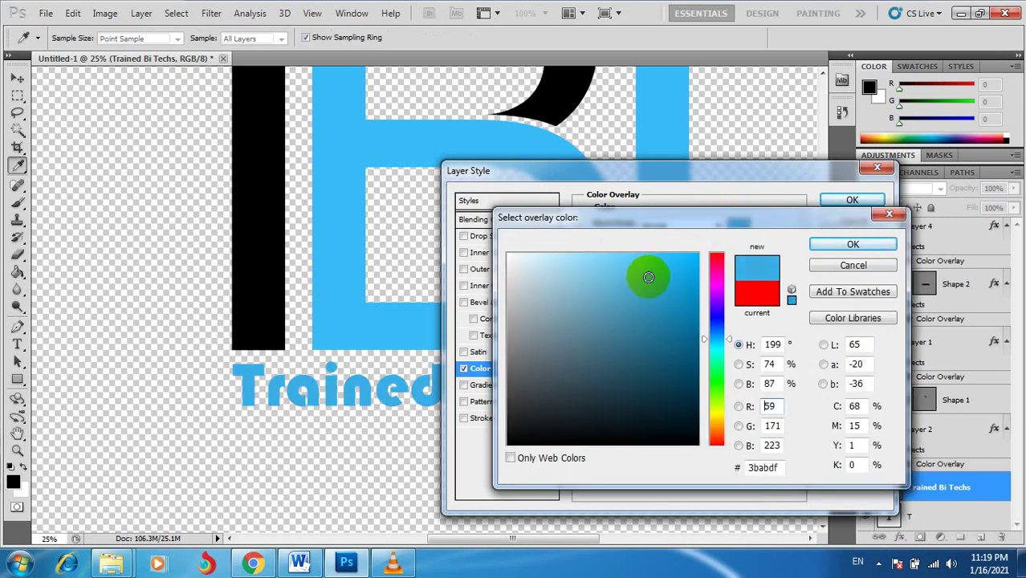
pyautogui.moveTo(649, 270); pyautogui.dragTo(661, 263)
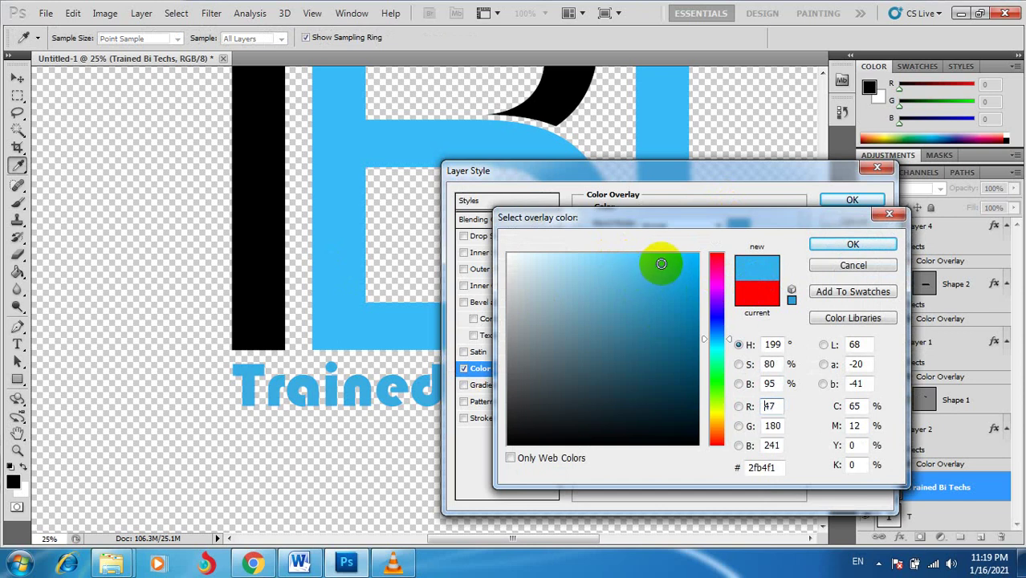
pyautogui.click(827, 244)
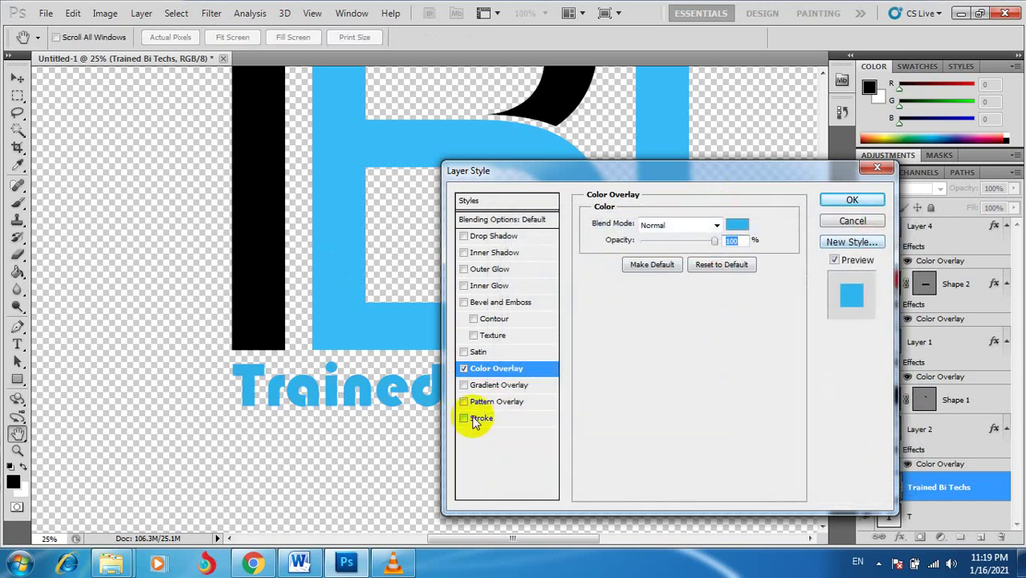
# - Add an 8 px black outside Stroke to the sky-blue tagline
pyautogui.click(464, 420)
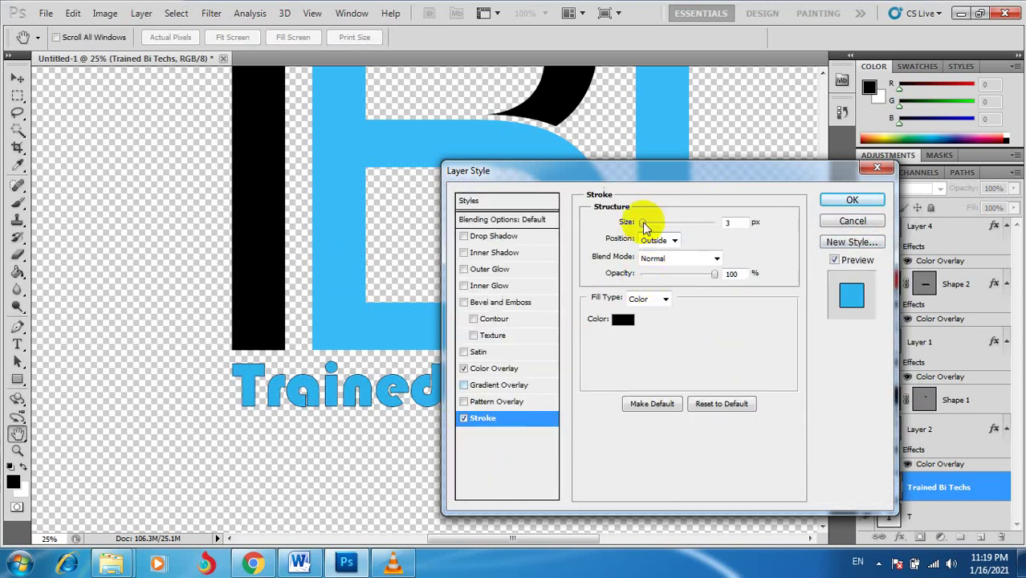
pyautogui.moveTo(644, 222); pyautogui.dragTo(651, 225)
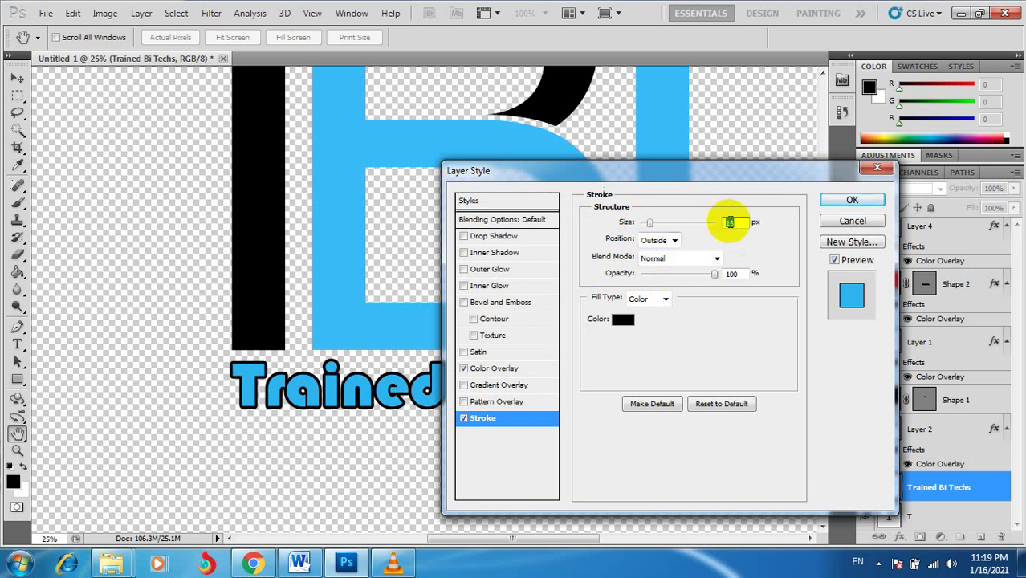
pyautogui.write('8')
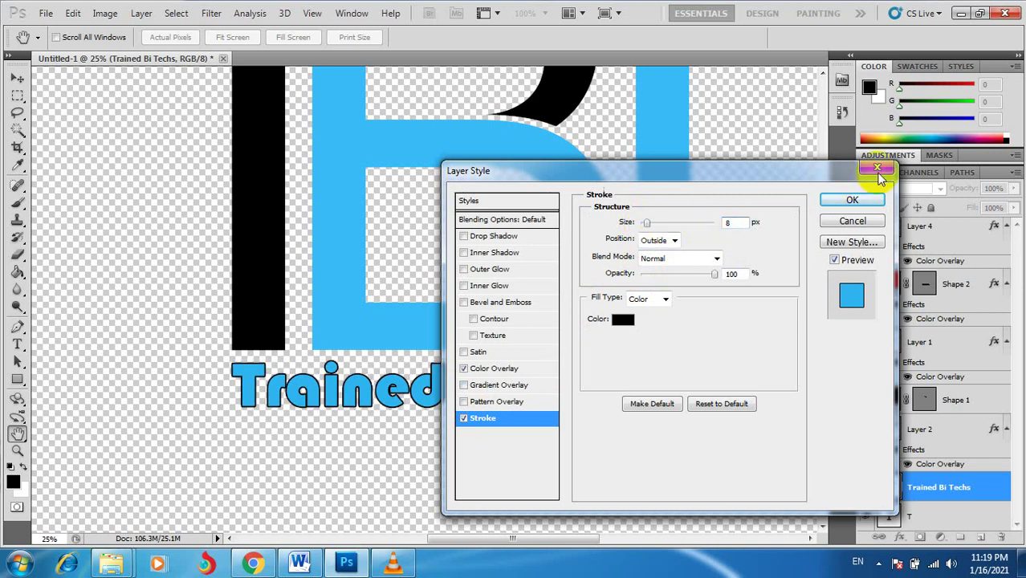
# - Apply the layer style, then zoom out to 8.33% and back in to 16.7%
pyautogui.click(853, 201)
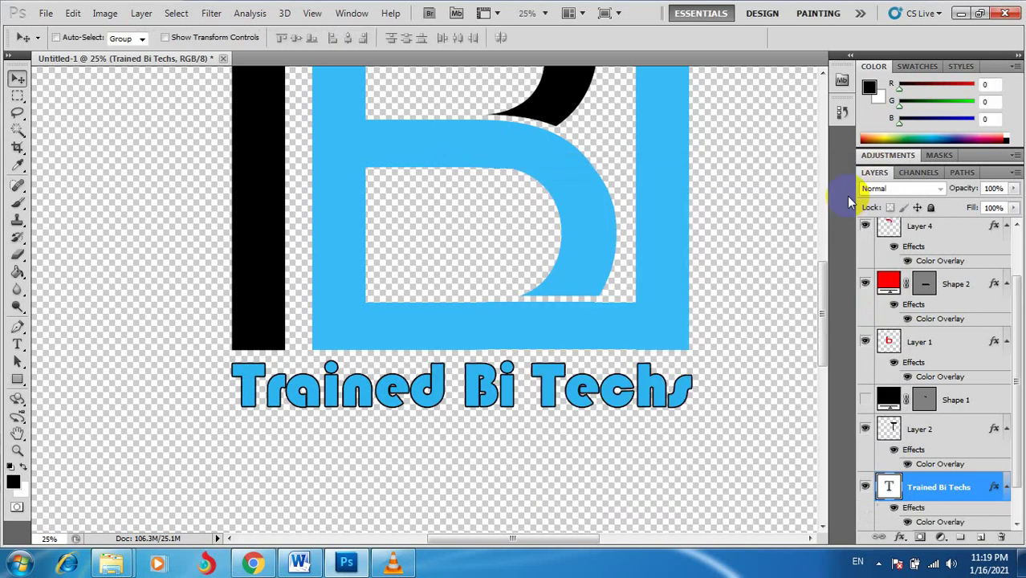
pyautogui.keyDown('ctrl'); pyautogui.keyDown('alt'); pyautogui.click(522, 347); pyautogui.keyUp('alt'); pyautogui.keyUp('ctrl')
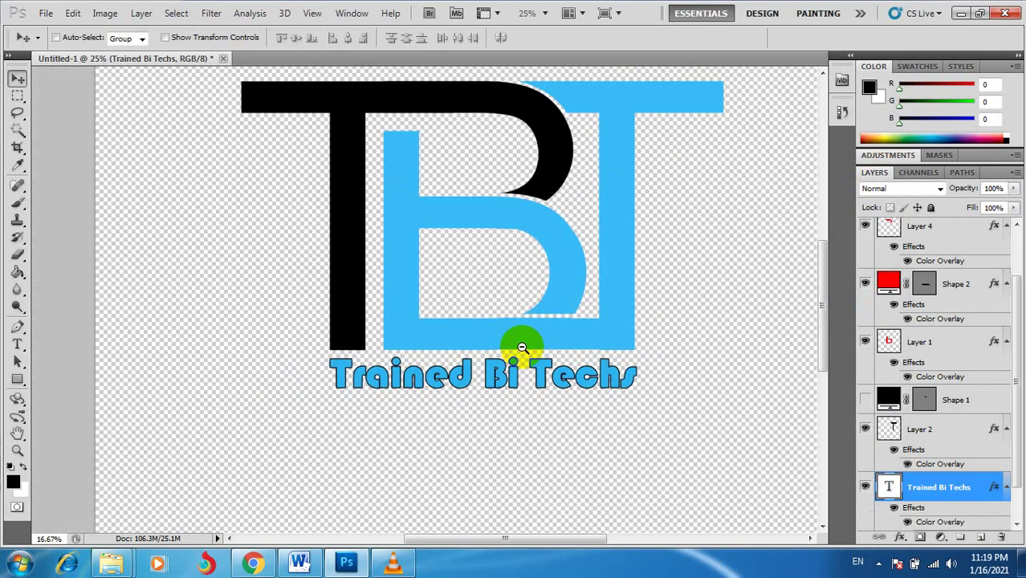
pyautogui.keyDown('ctrl'); pyautogui.keyDown('alt'); pyautogui.click(521, 347); pyautogui.keyUp('alt'); pyautogui.keyUp('ctrl')
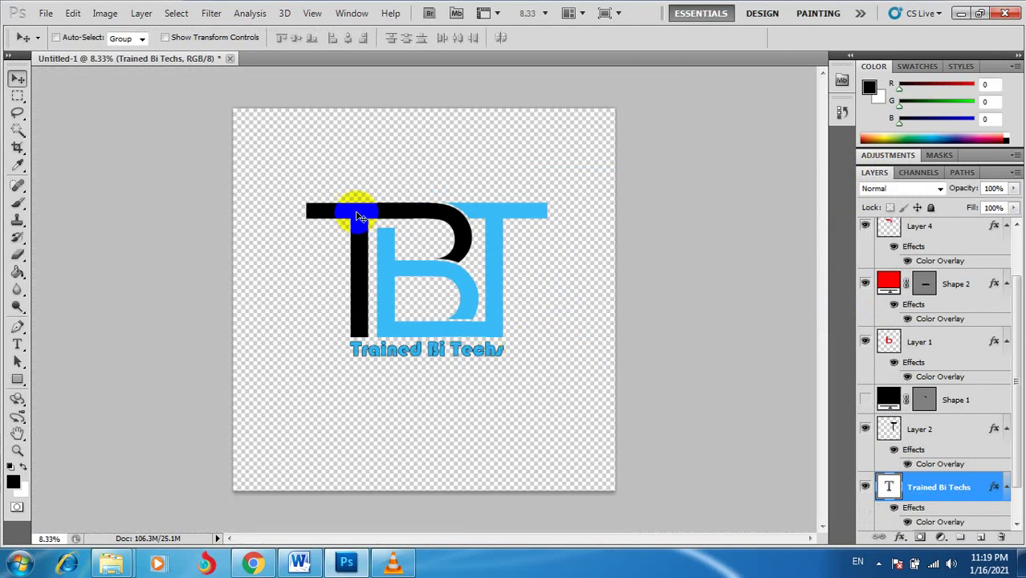
pyautogui.keyDown('ctrl'); pyautogui.click(492, 326); pyautogui.keyUp('ctrl')
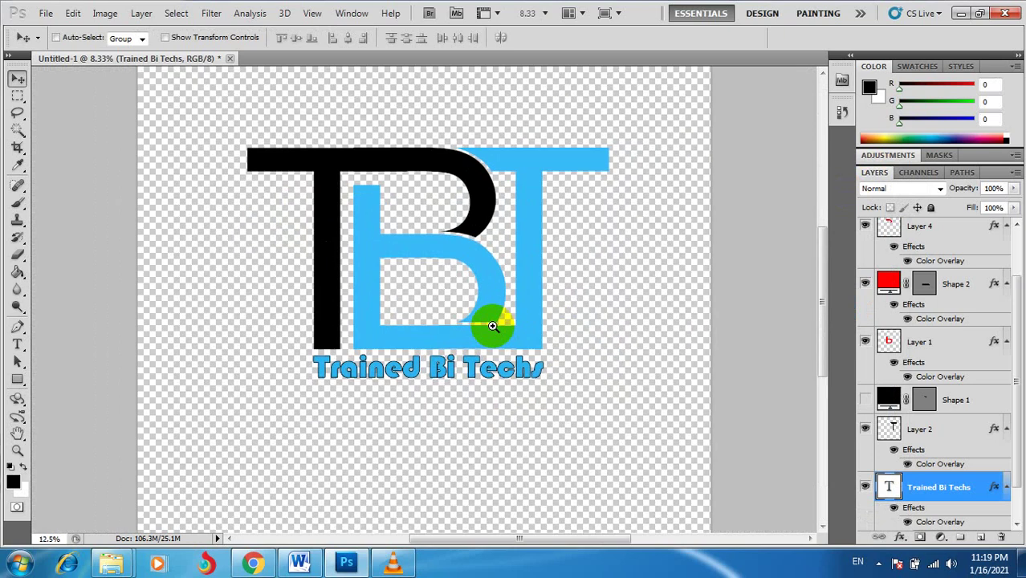
pyautogui.keyDown('ctrl'); pyautogui.click(492, 326); pyautogui.keyUp('ctrl')
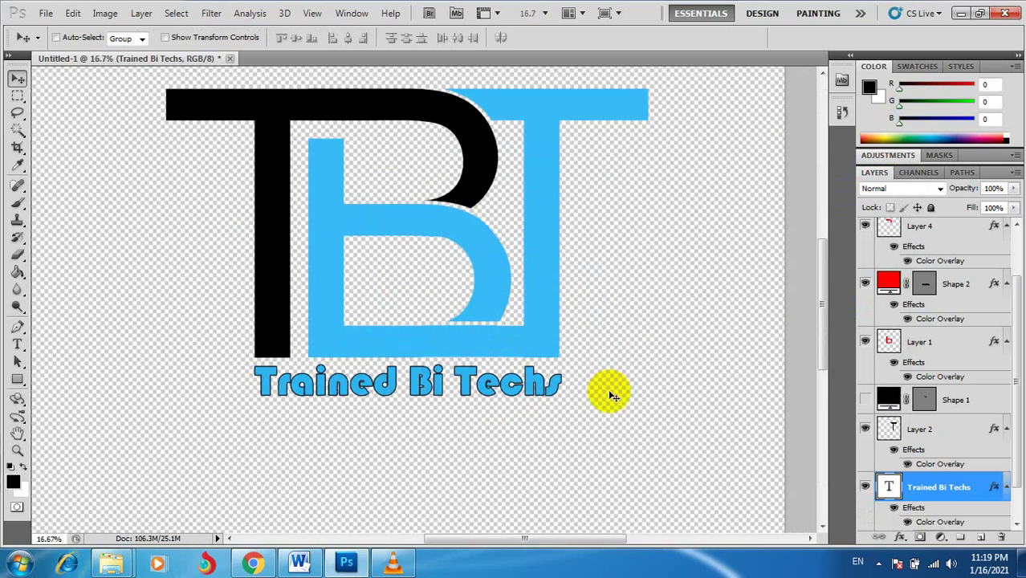